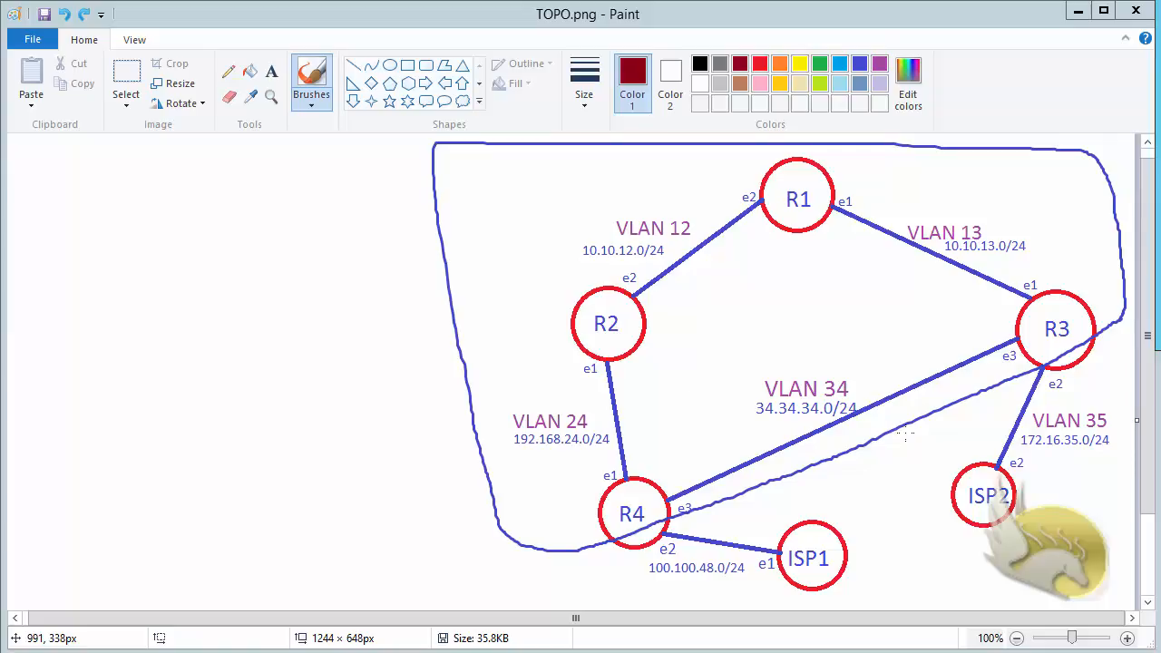
Create a text area of about 464 × 475 px in the blank space beside the topology, with font size 20
left_click(271, 79)
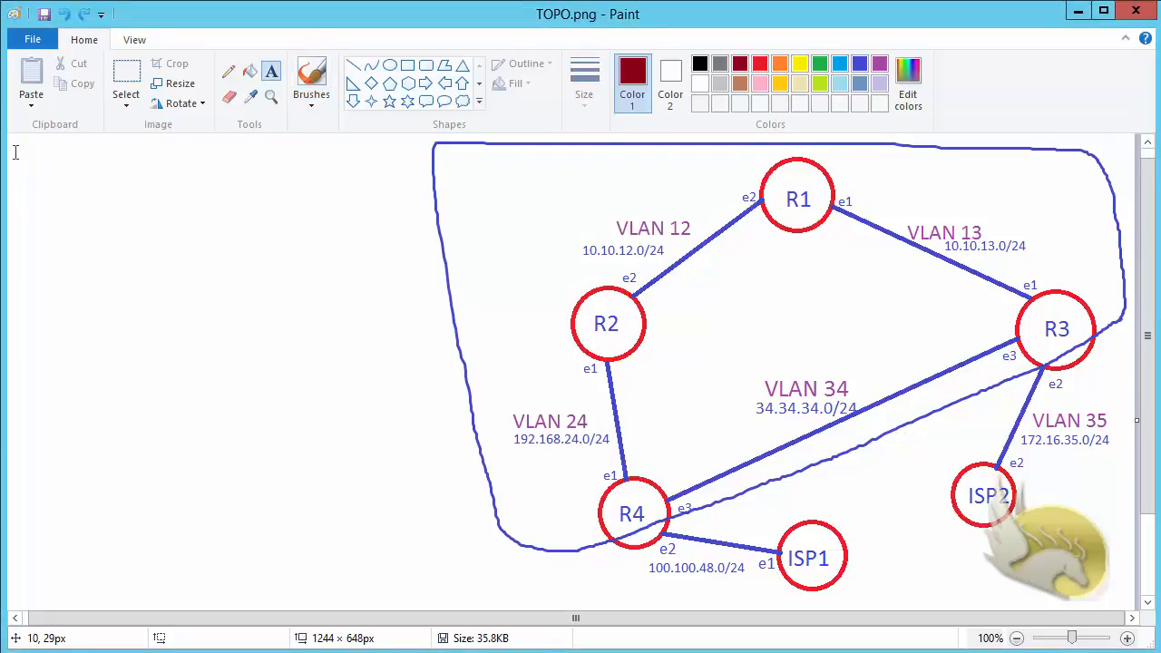
left_click_drag(16, 152, 434, 580)
left_click(139, 97)
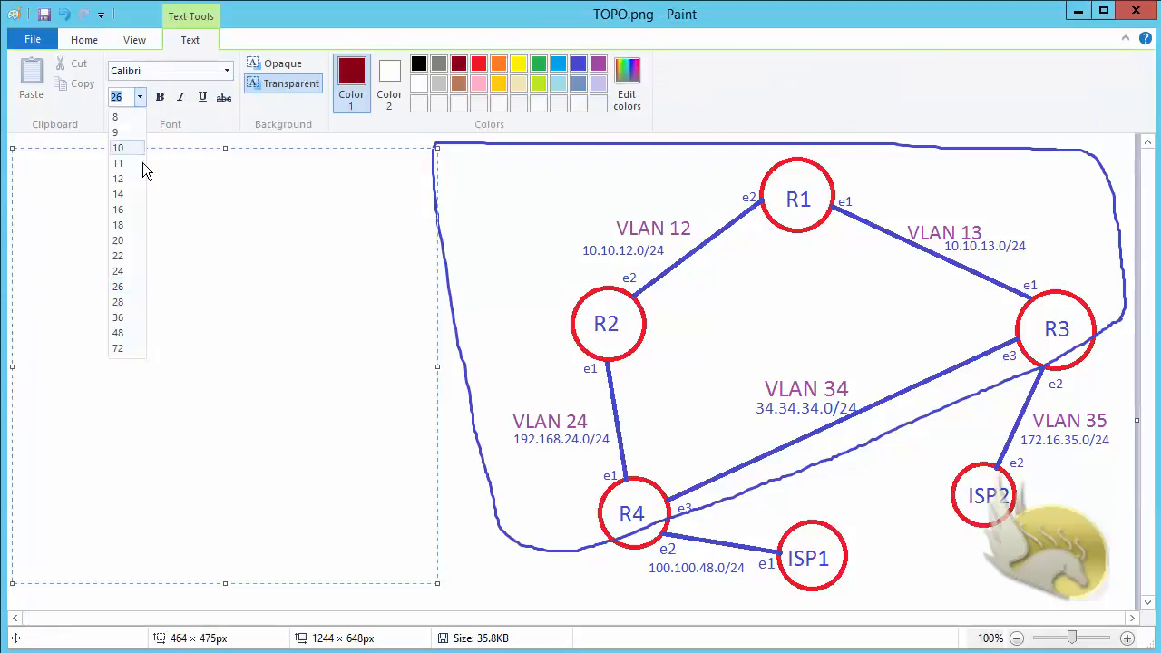
left_click(117, 240)
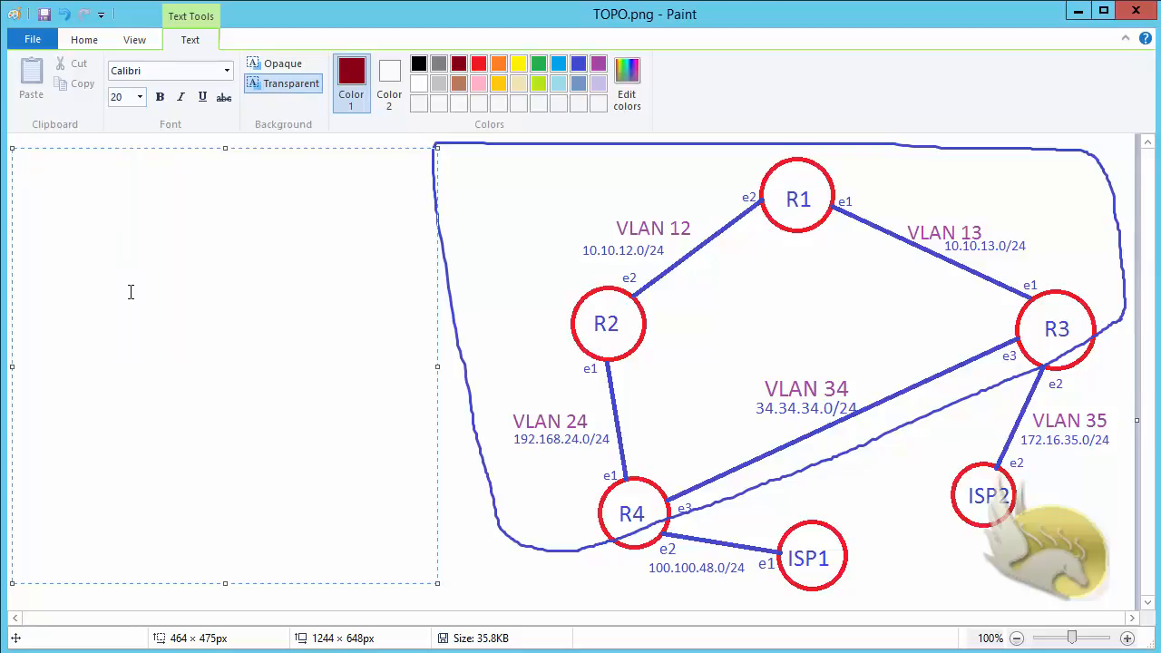
Write the first entry of the AS number list: 0, with reserved aligned in a second column
type("0")
key("Tab")
key("Tab")
key("Tab")
type("reserved")
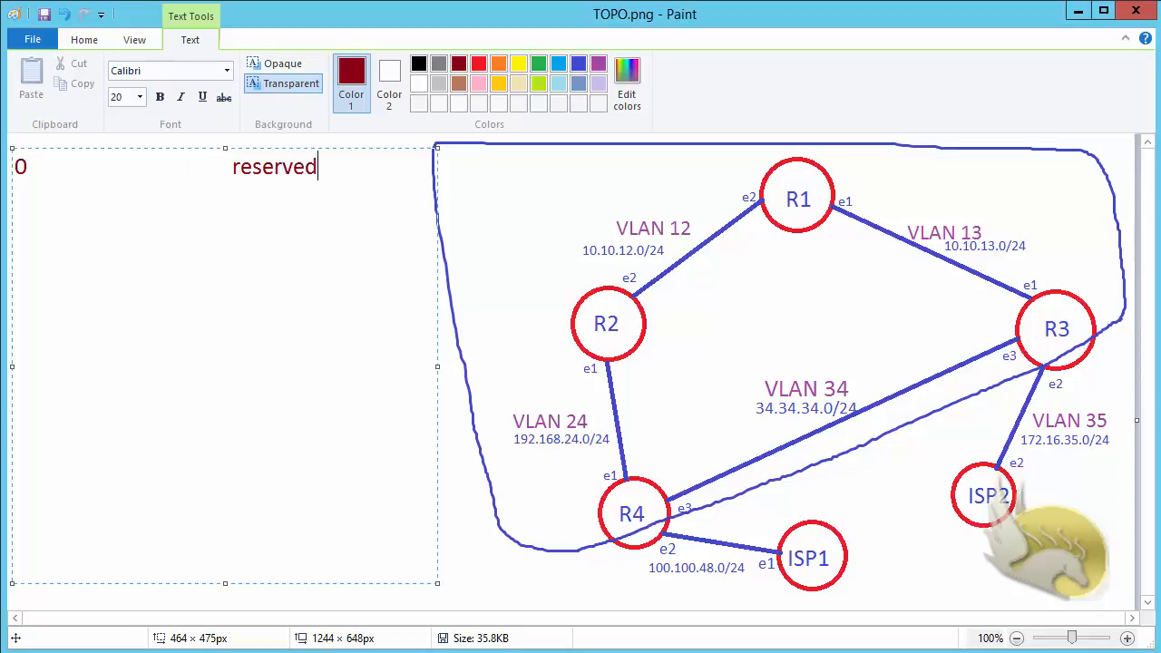
Add a second line for the range 1 - 64495, described as public (IANA) in the second column
key("Return")
type("1 - 64495")
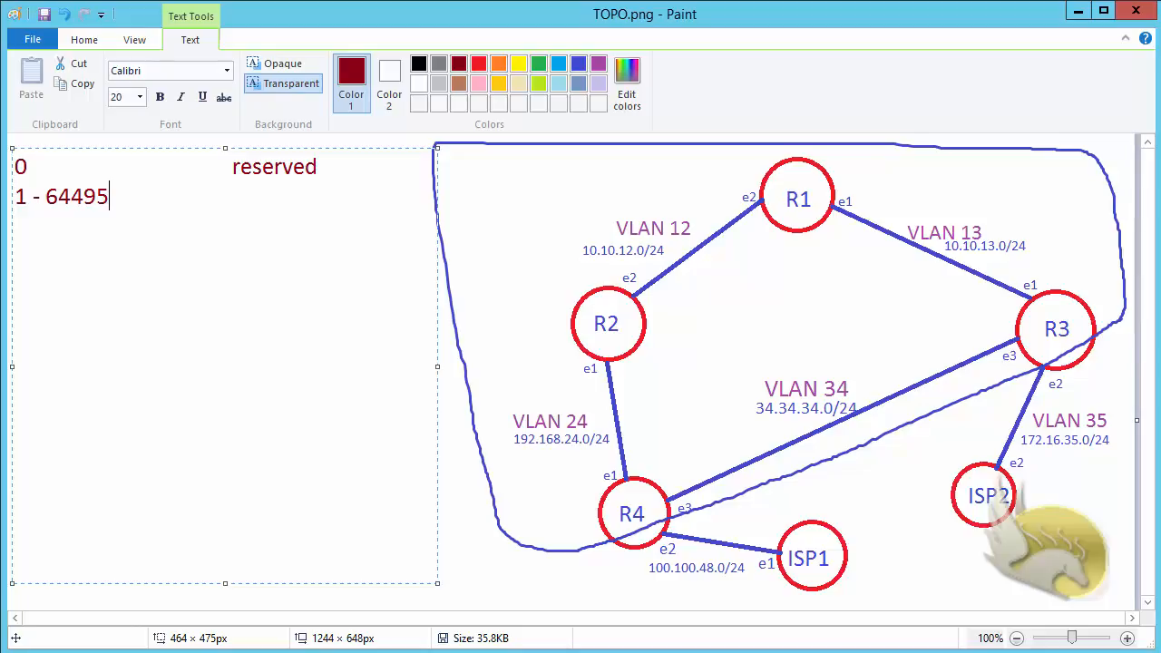
key("Tab")
key("Tab")
key("Tab")
type("public (")
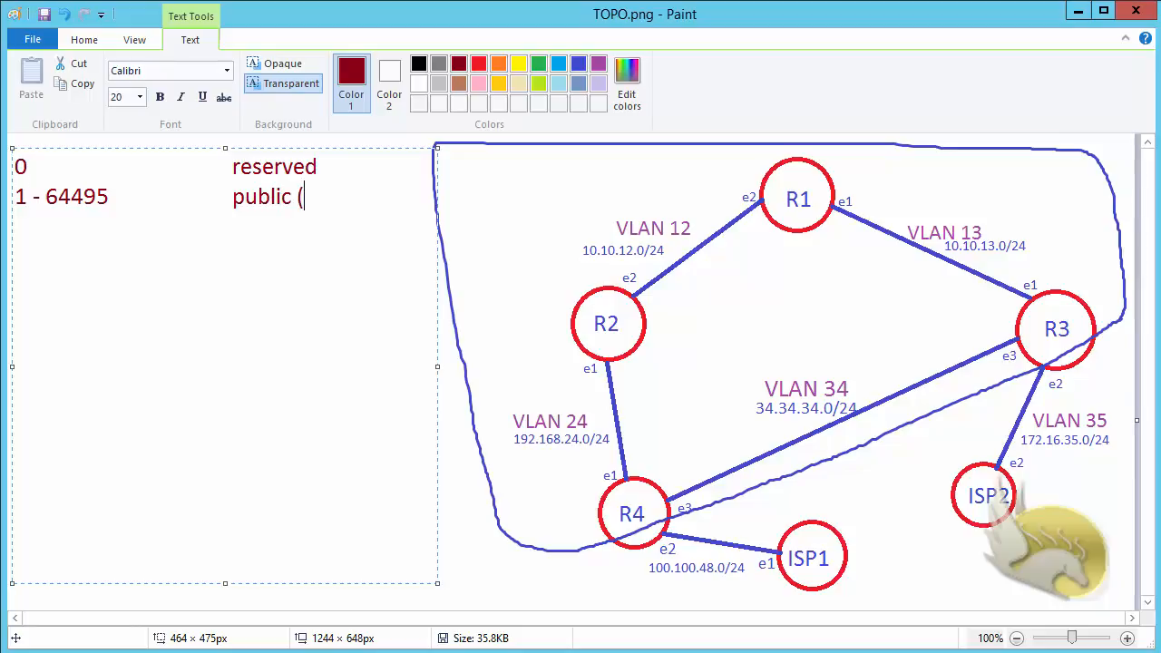
type("IANA)")
Add a third line for the range 64496 - 65511, described as documentation
key("Return")
type("64")
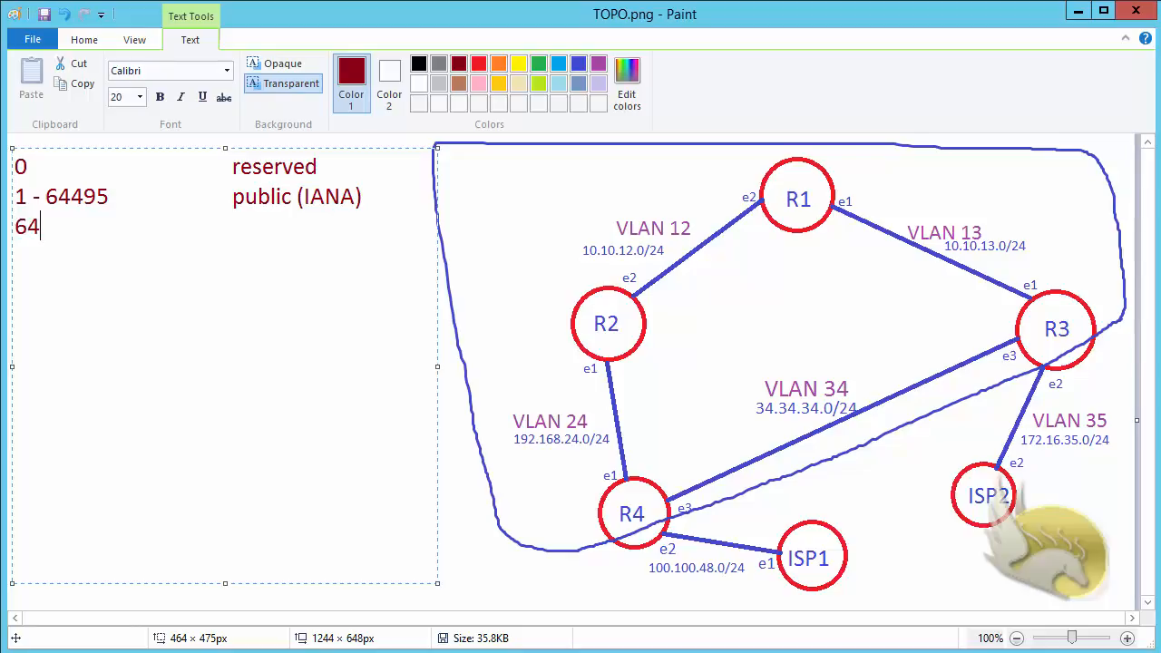
type("496 - 65")
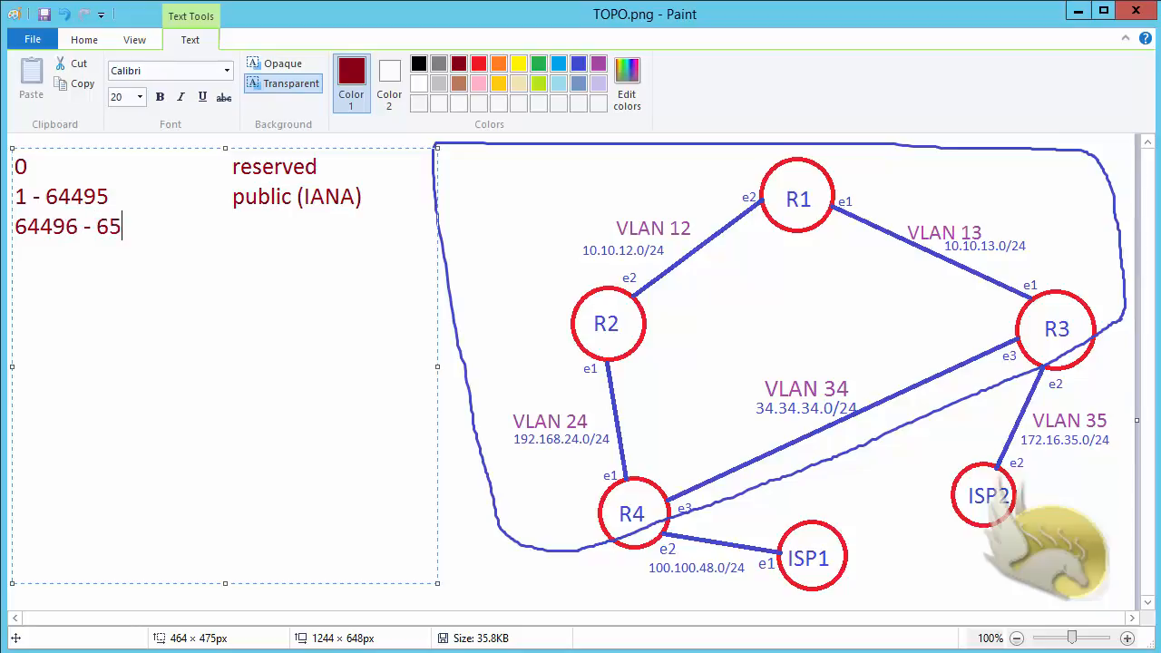
type("511")
key("Tab")
type("documen")
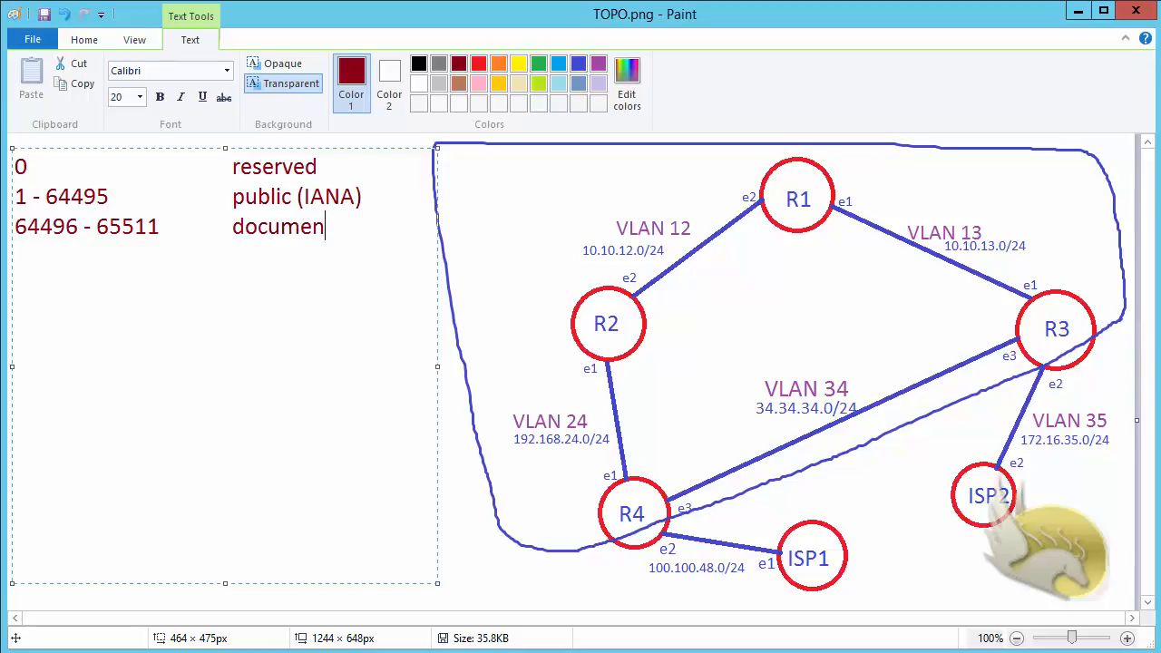
type("tation")
Below a blank line, add the range 64512 - 65534, described as private
type("65")
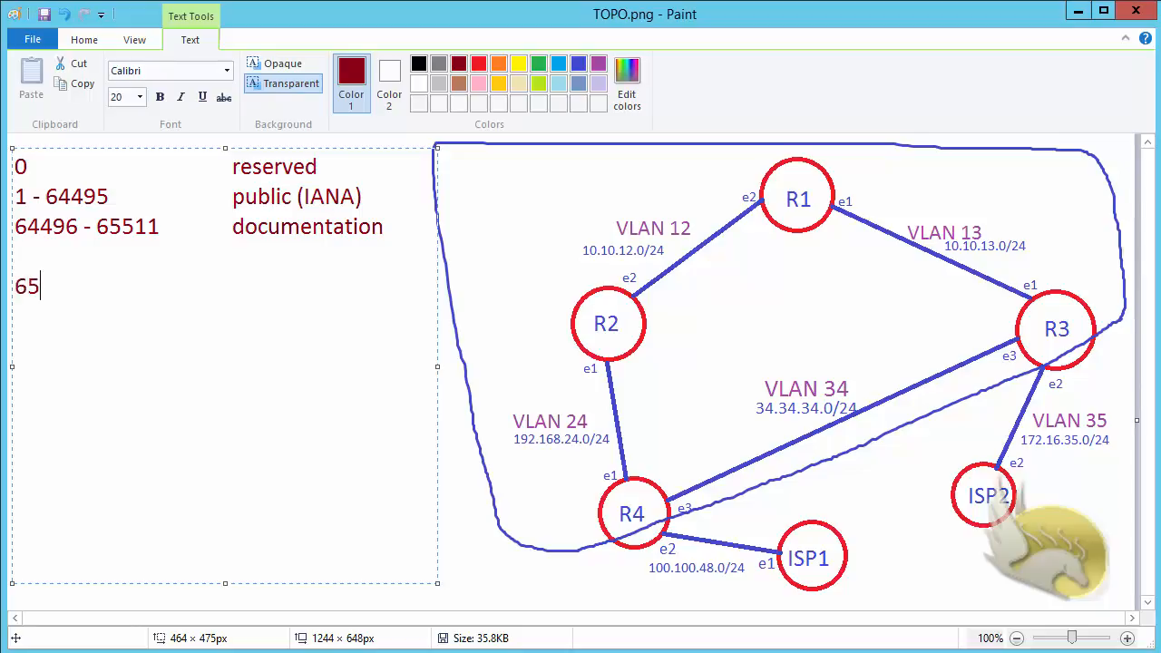
key("BackSpace")
type("4512 - 65")
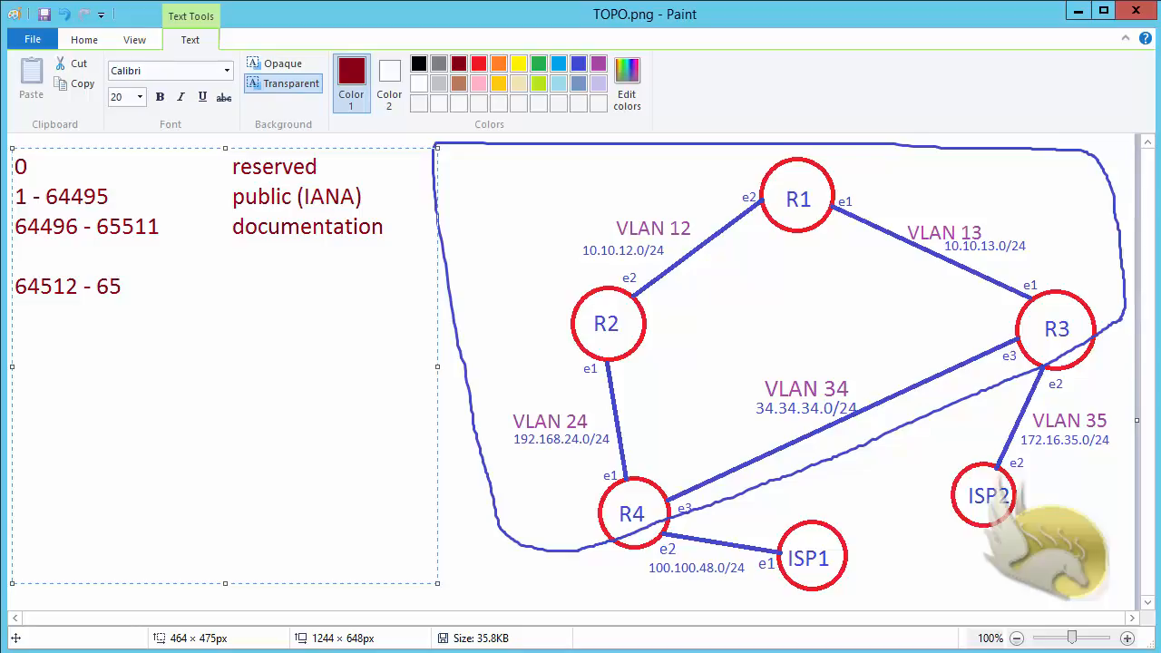
type("534")
key("Tab")
type("private")
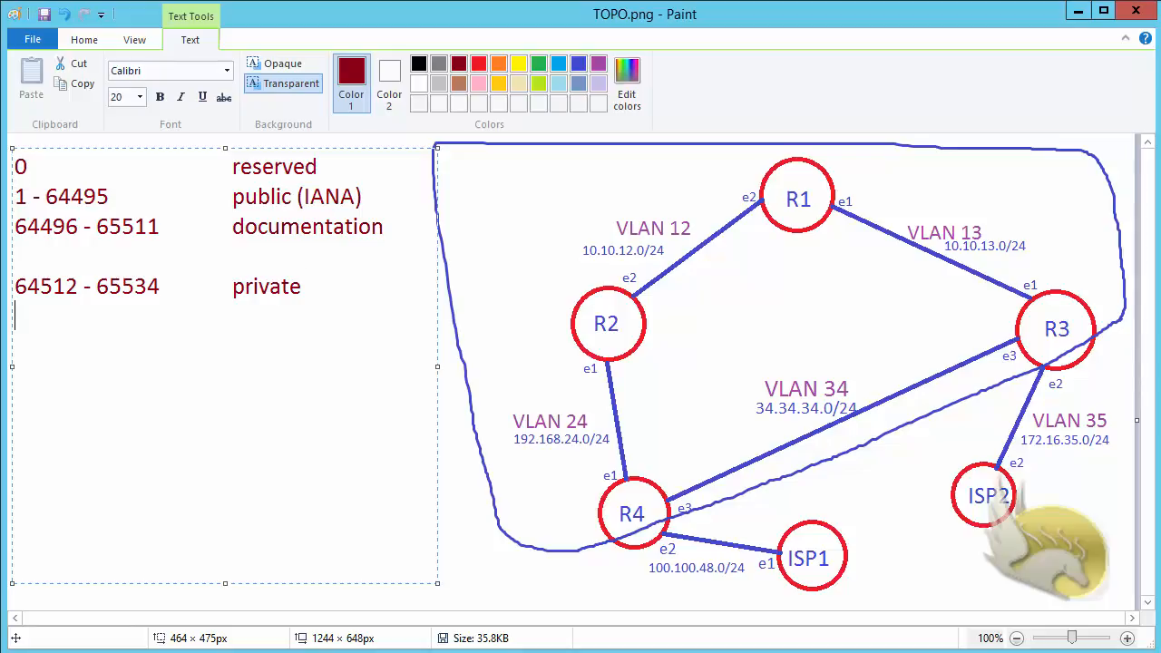
Add the entry 65535 as reserved, separate it from the private range with a blank line, and commit the list text
type("65535")
key("Tab")
key("Tab")
key("Tab")
type("reserved")
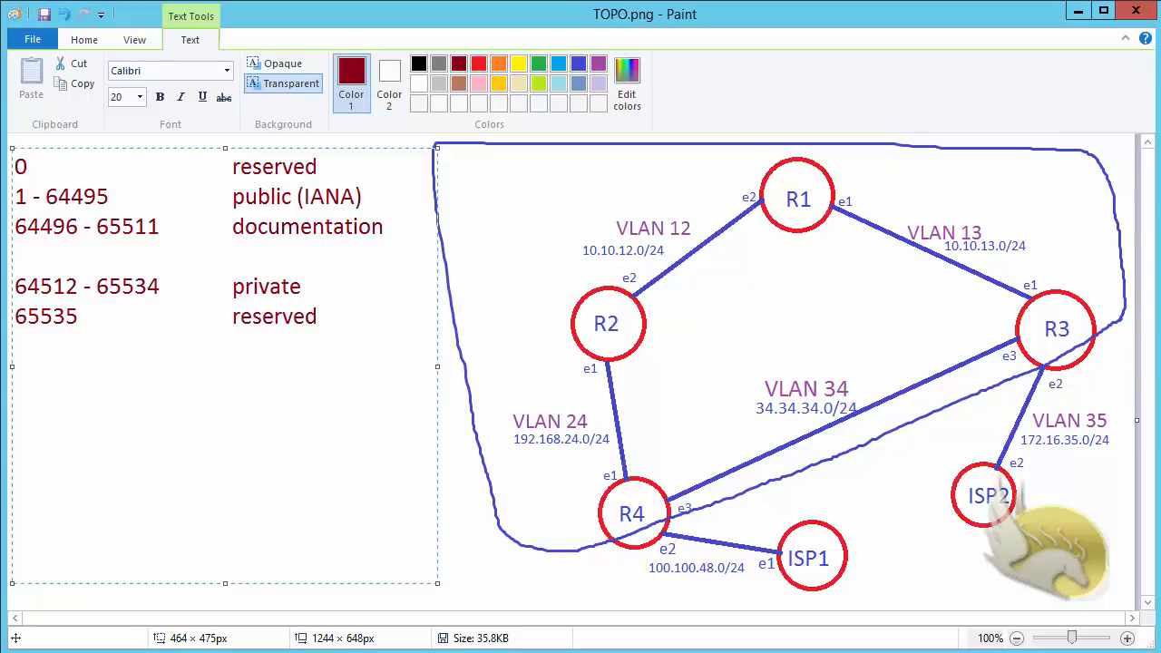
key("Home")
key("Return")
left_click_drag(303, 287, 16, 286)
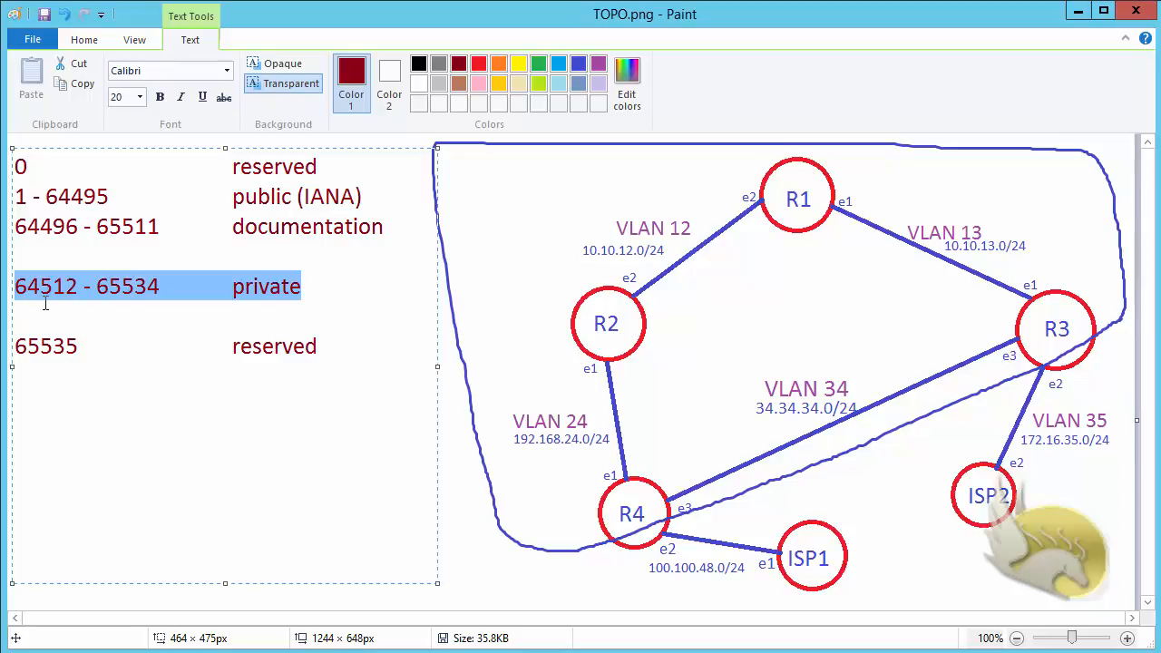
left_click(451, 184)
Label the outlined router group AS 65000, placing the text inside the outline's upper corner near VLAN 12
left_click(451, 146)
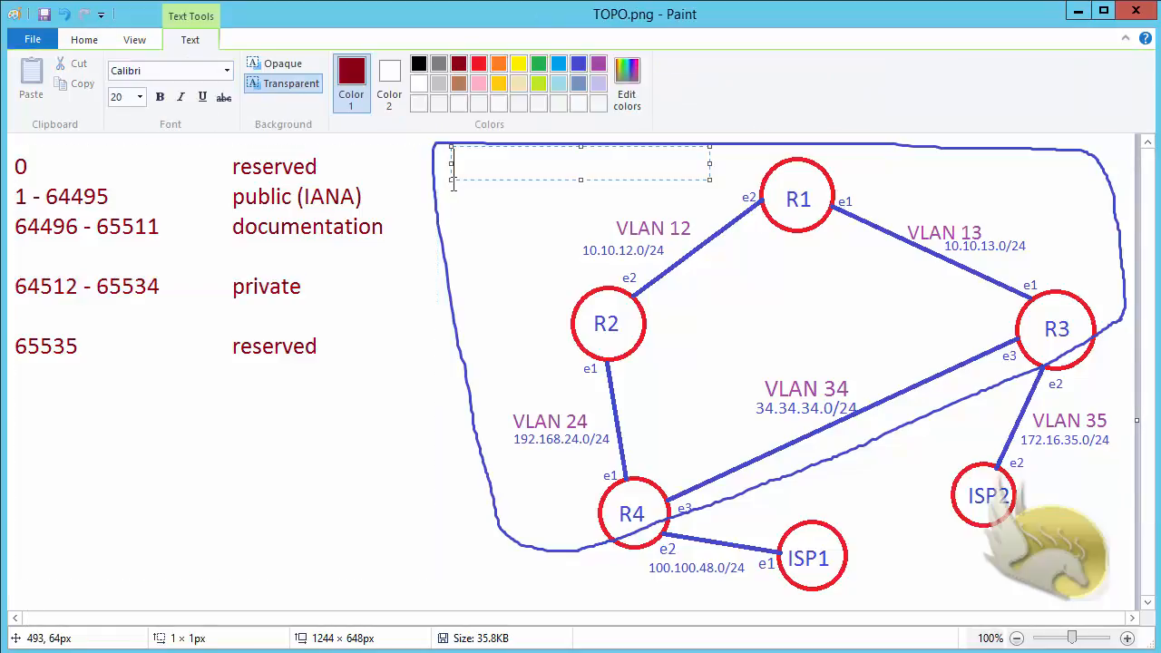
type("AS 65000")
left_click(454, 249)
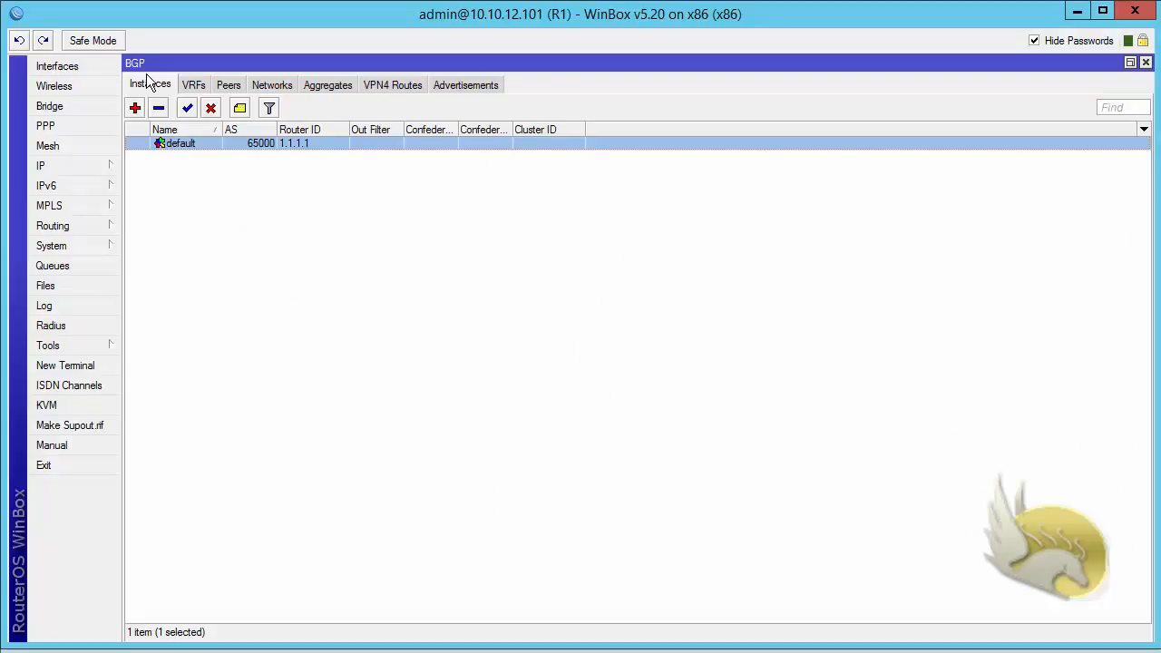
In R1's WinBox session, review the AS number and router ID of the default BGP instance, then close its settings
left_click(98, 225)
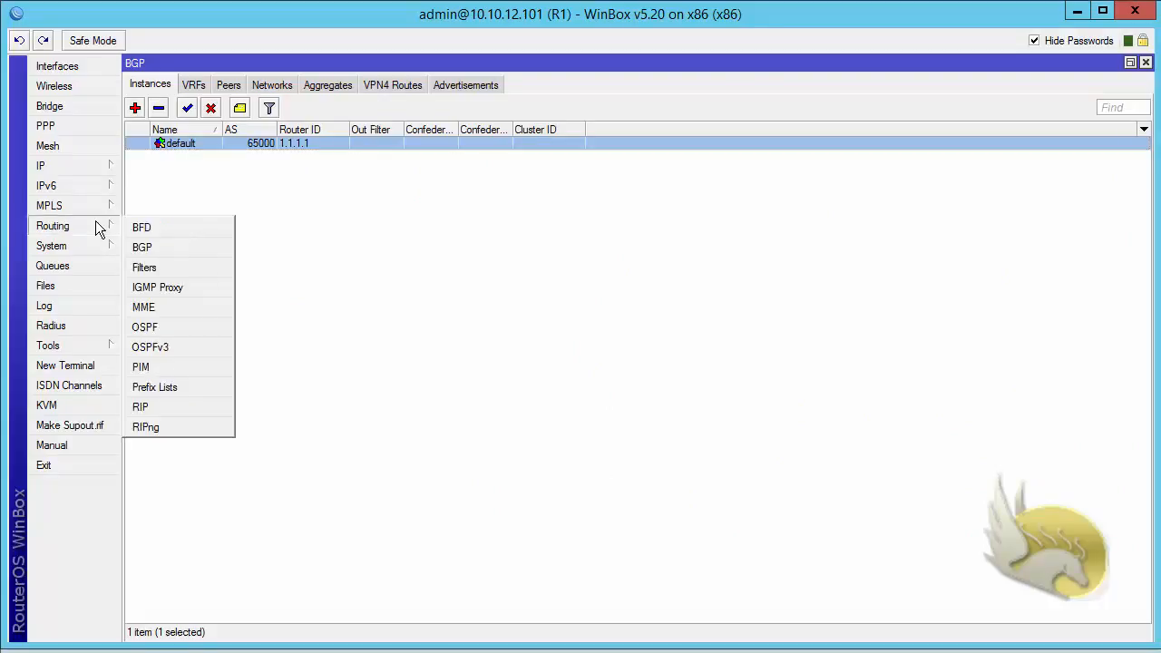
left_click(158, 247)
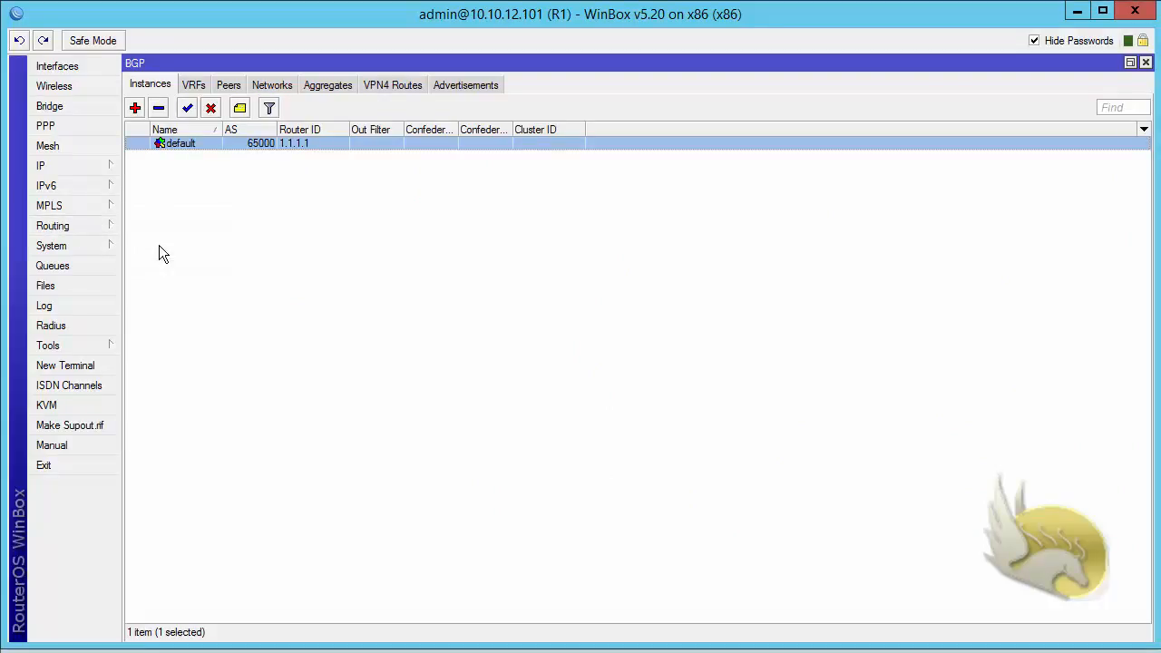
double_click(178, 144)
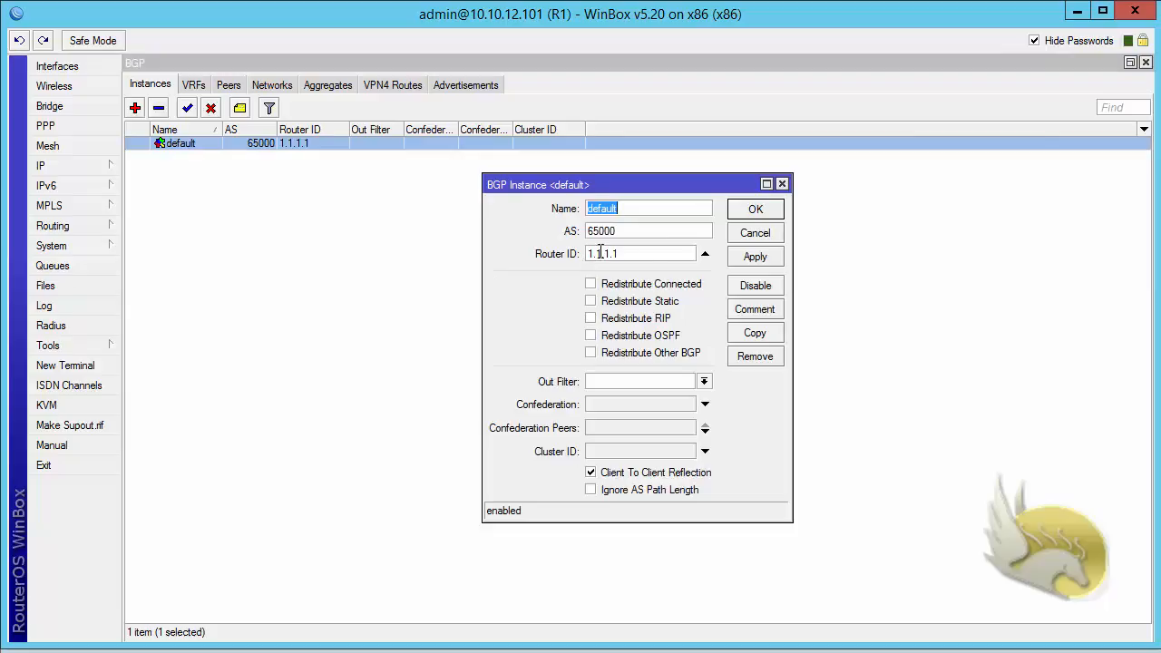
left_click_drag(635, 233, 578, 234)
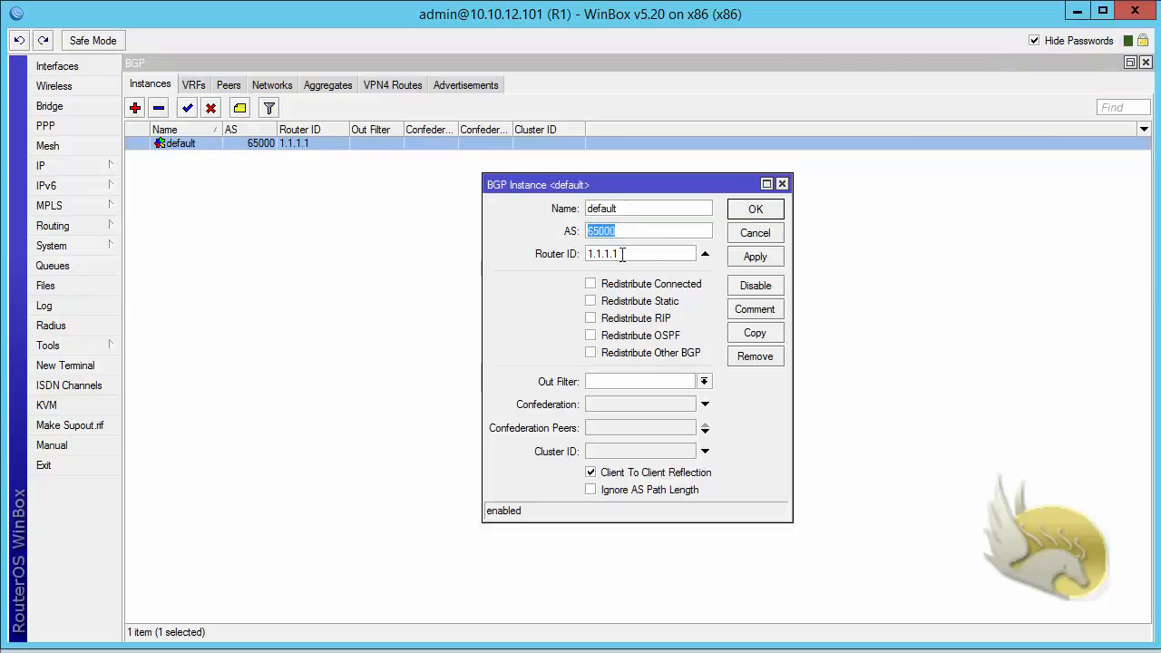
left_click(615, 254)
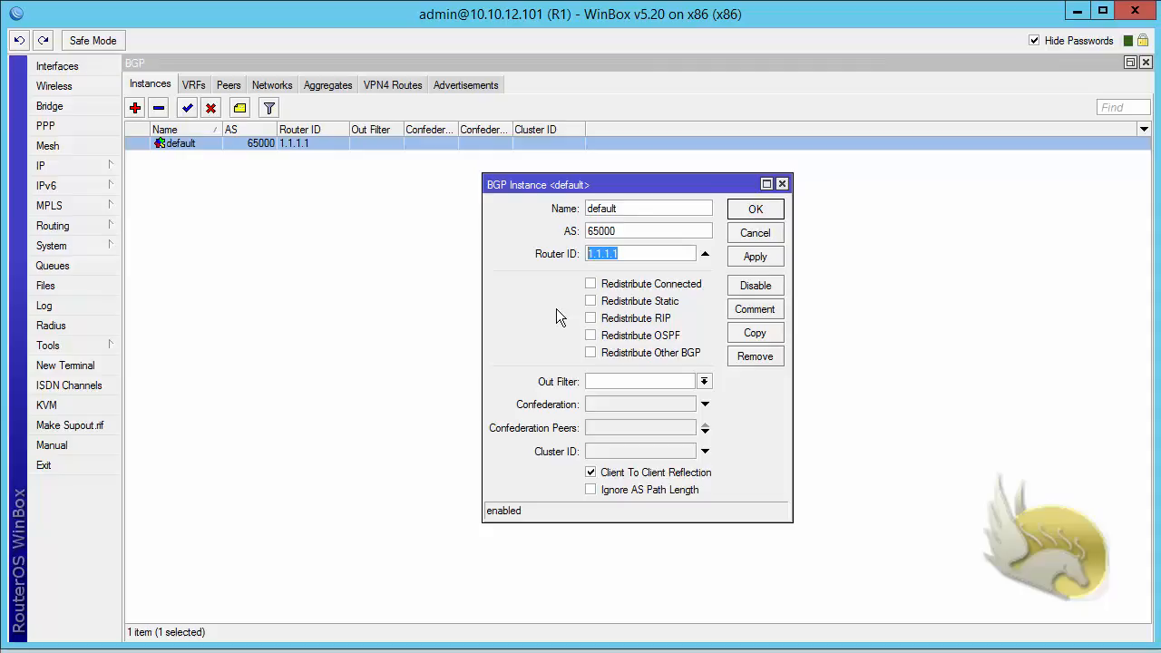
left_click(731, 215)
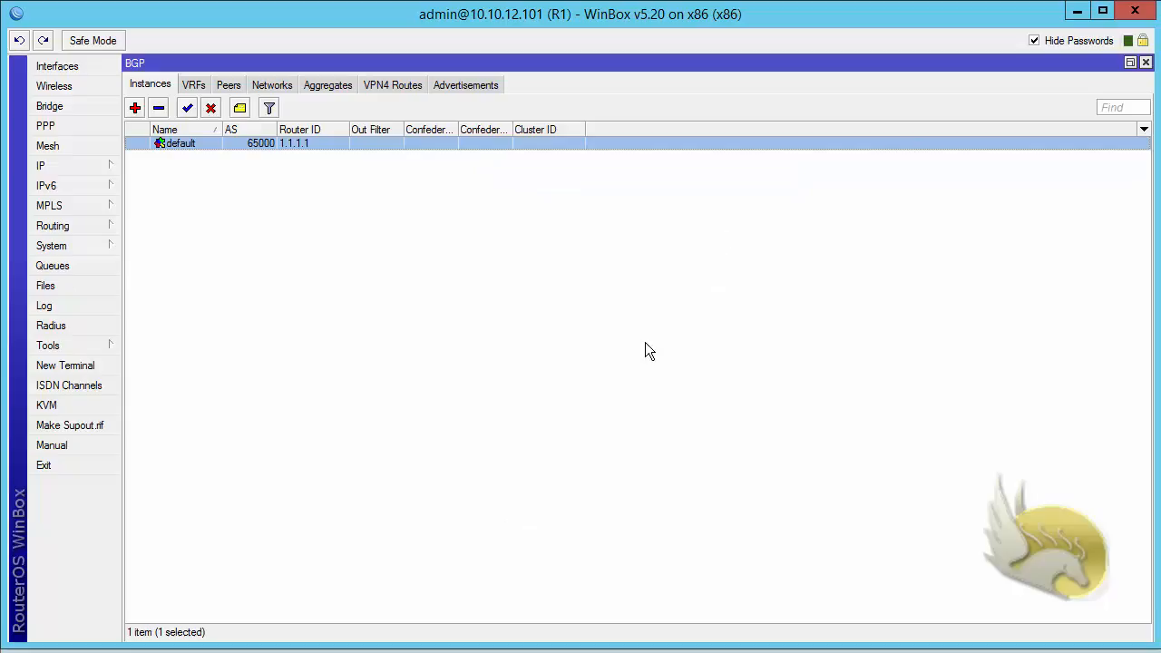
Switch to the topology diagram in Paint and activate the Brushes tool
key("alt+Tab")
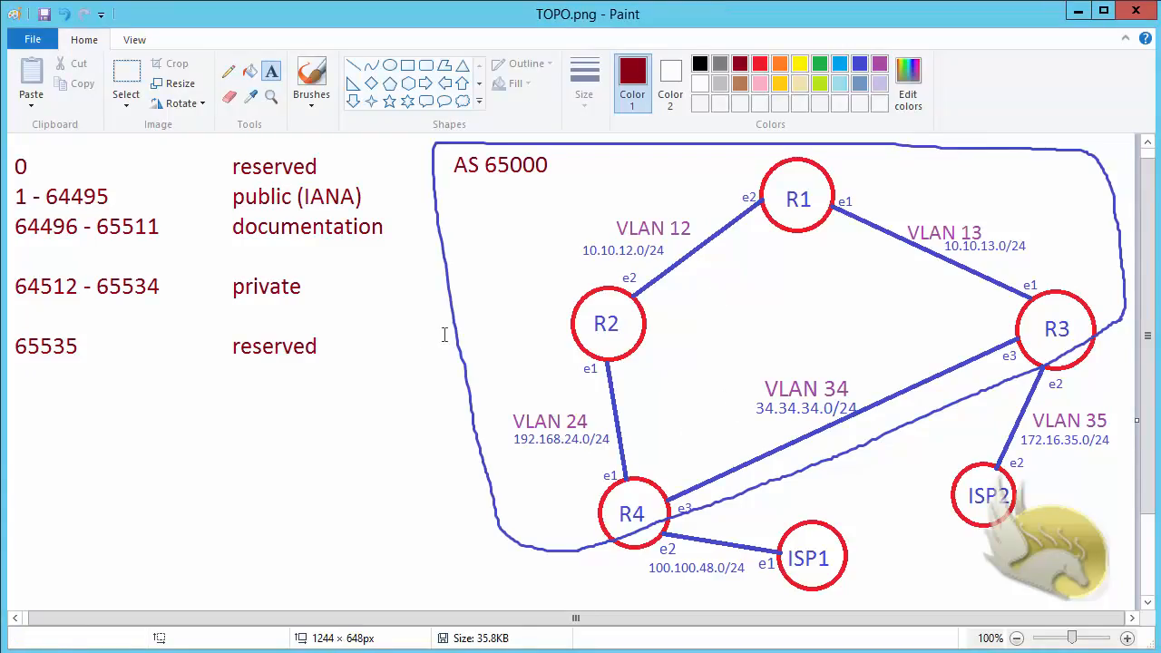
left_click(311, 76)
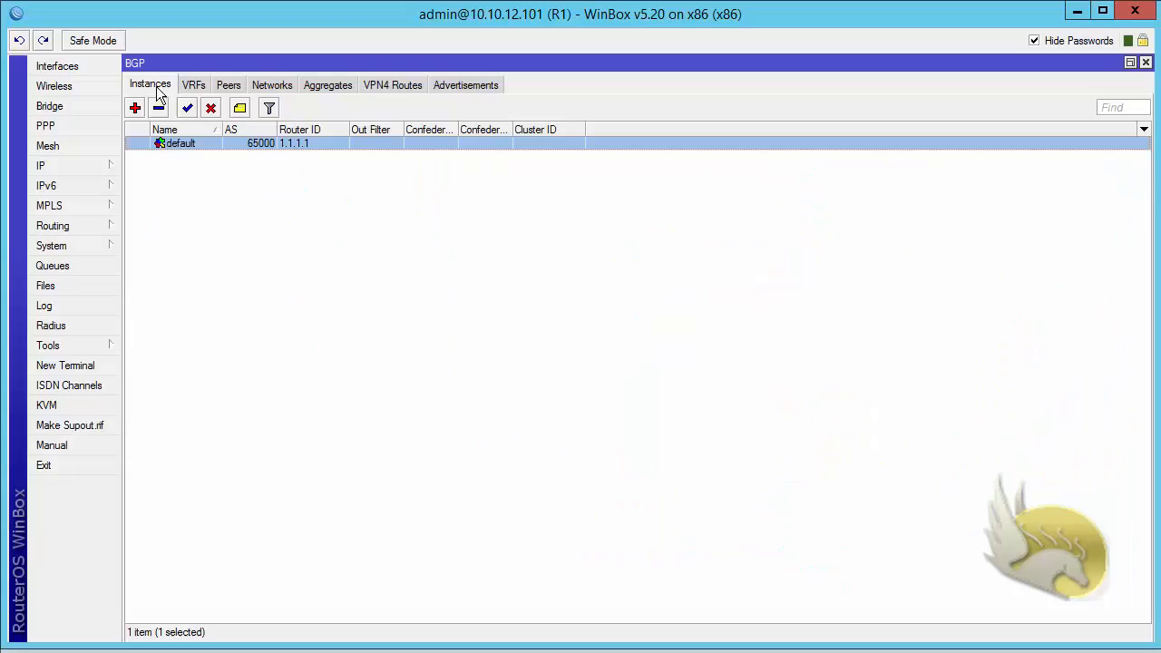
In R1's WinBox session, add a BGP peer named R2 with remote address 10.10.12.102 and remote AS 65000, then widen the peer list column
left_click(228, 81)
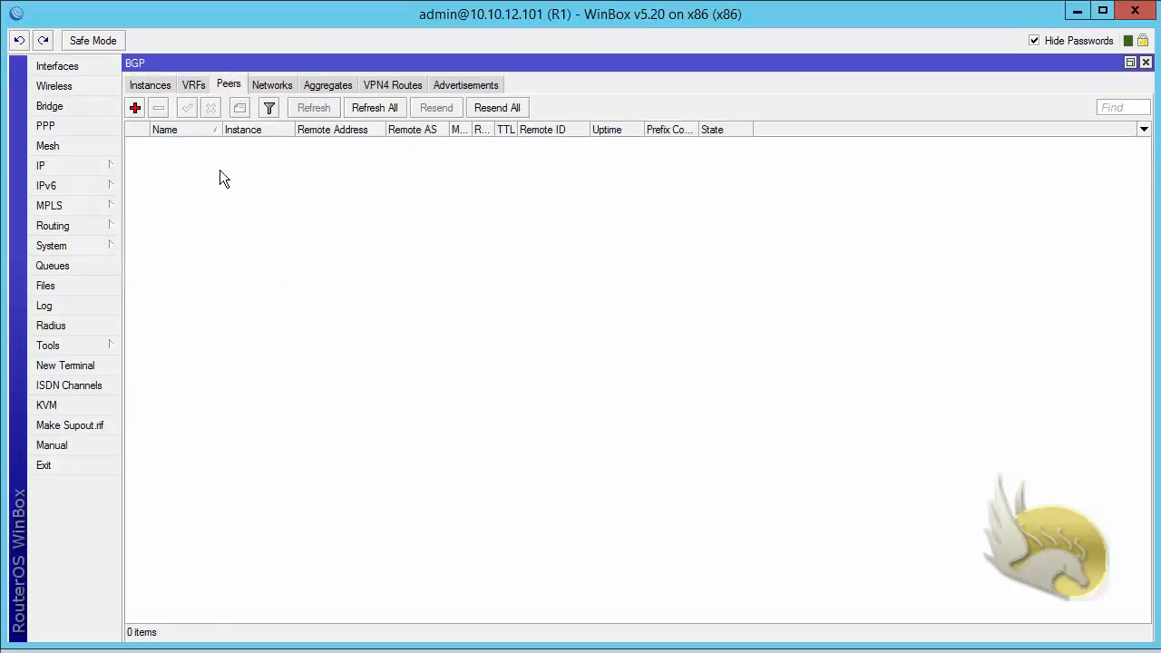
left_click(135, 108)
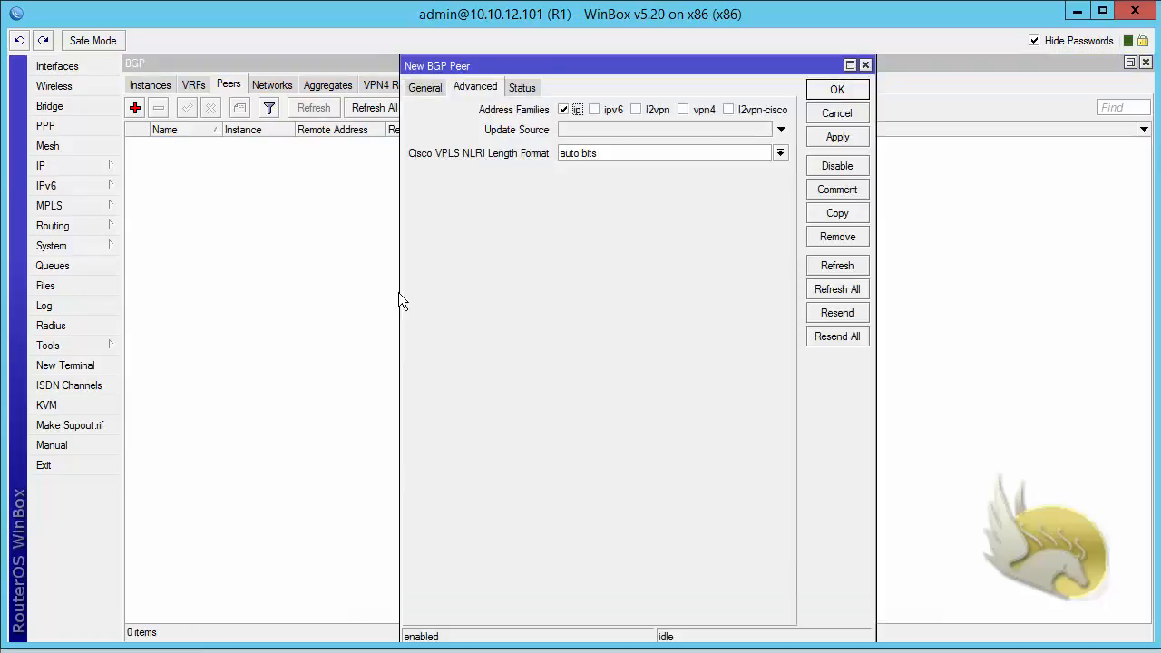
left_click(427, 89)
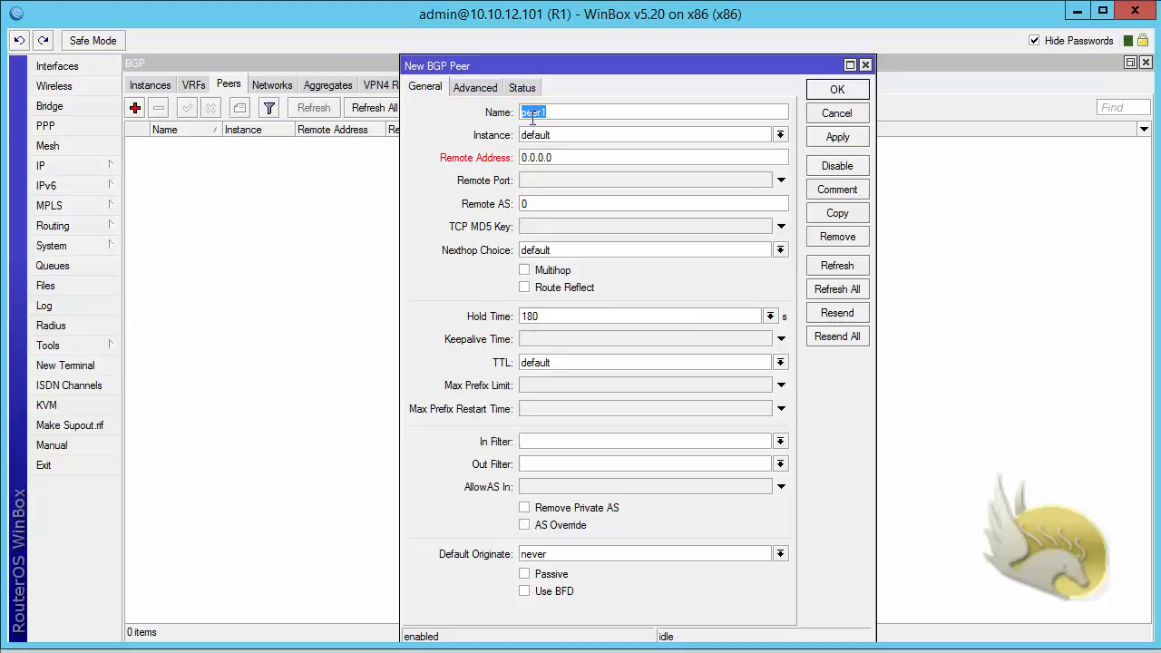
type("R3")
left_click_drag(594, 154, 515, 154)
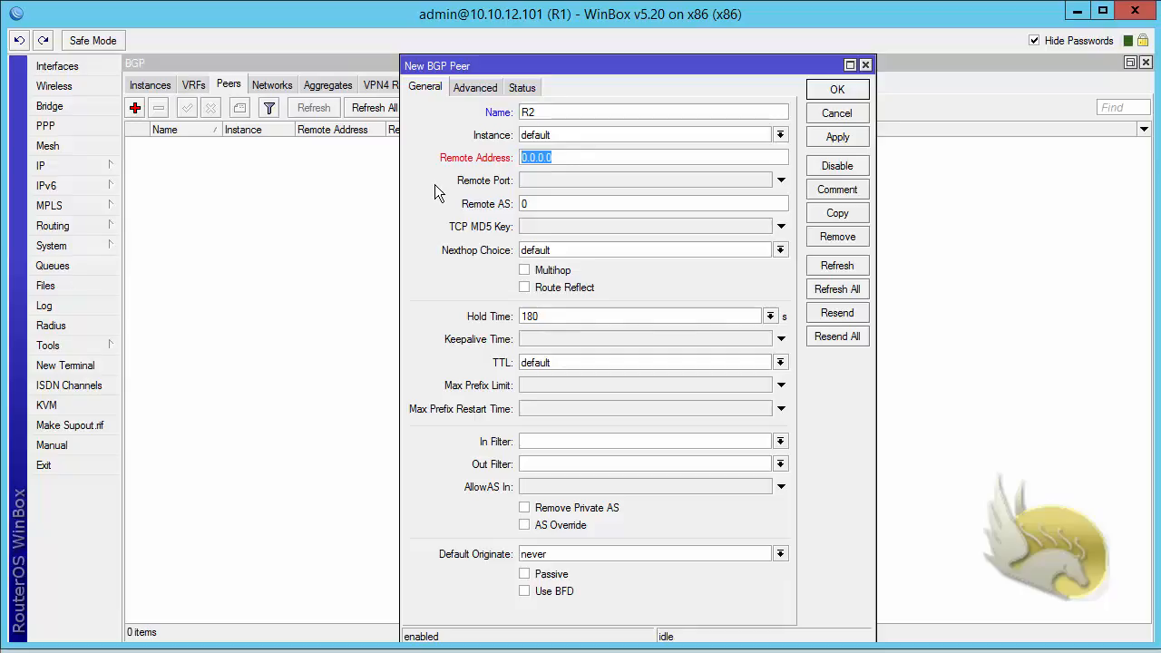
type("10.10.12.102")
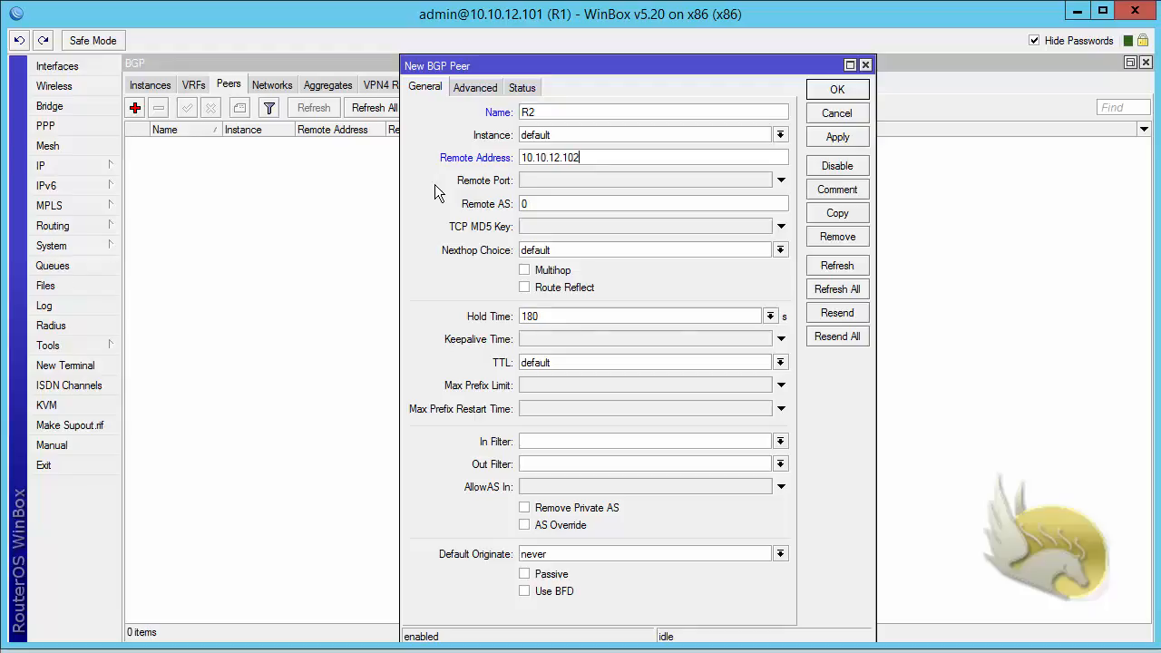
double_click(534, 203)
type("65000")
left_click(828, 90)
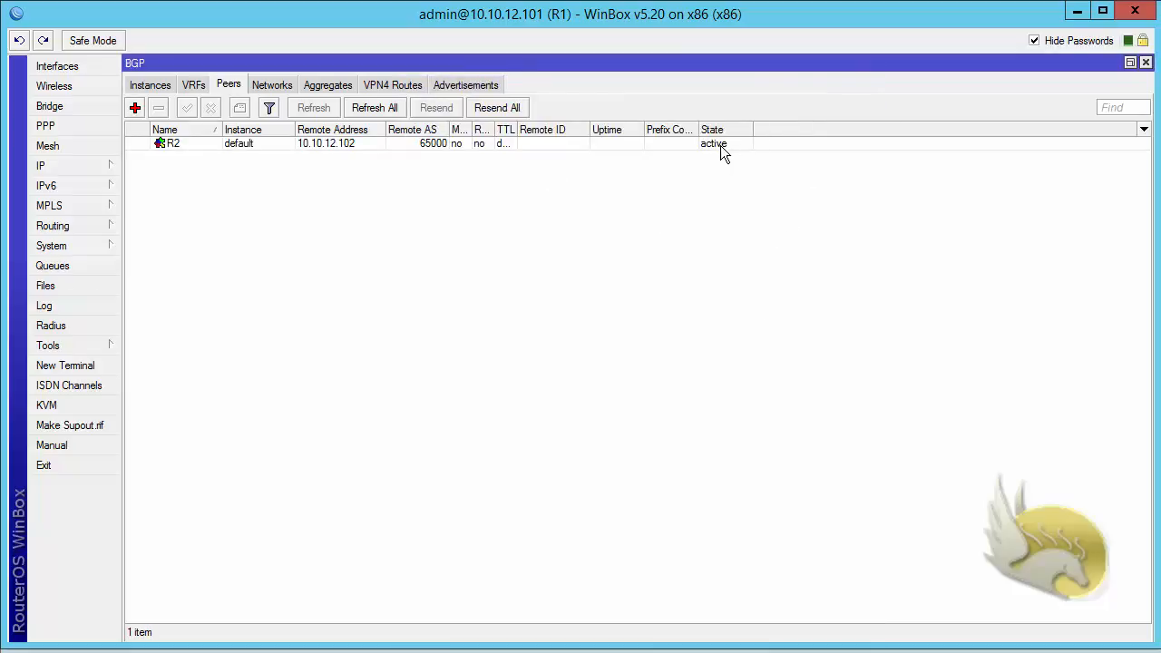
left_click_drag(698, 128, 714, 129)
Switch to Paint and add the note TCP 179 below the AS number list
key("alt+Tab")
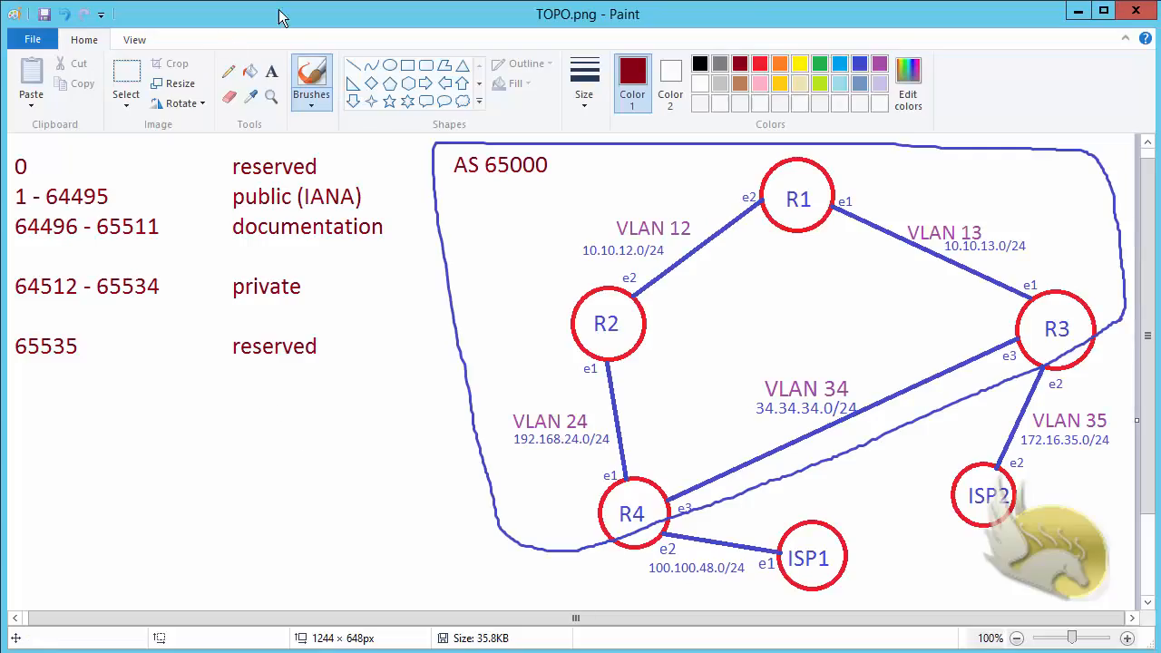
left_click(275, 73)
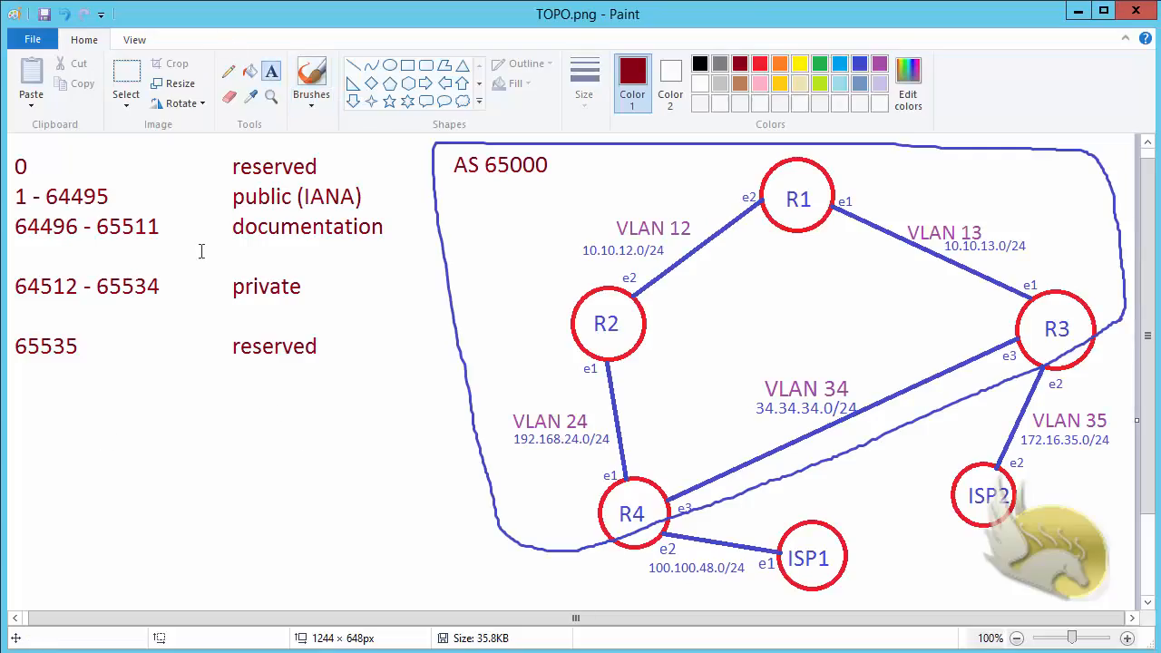
left_click(30, 424)
type("TC")
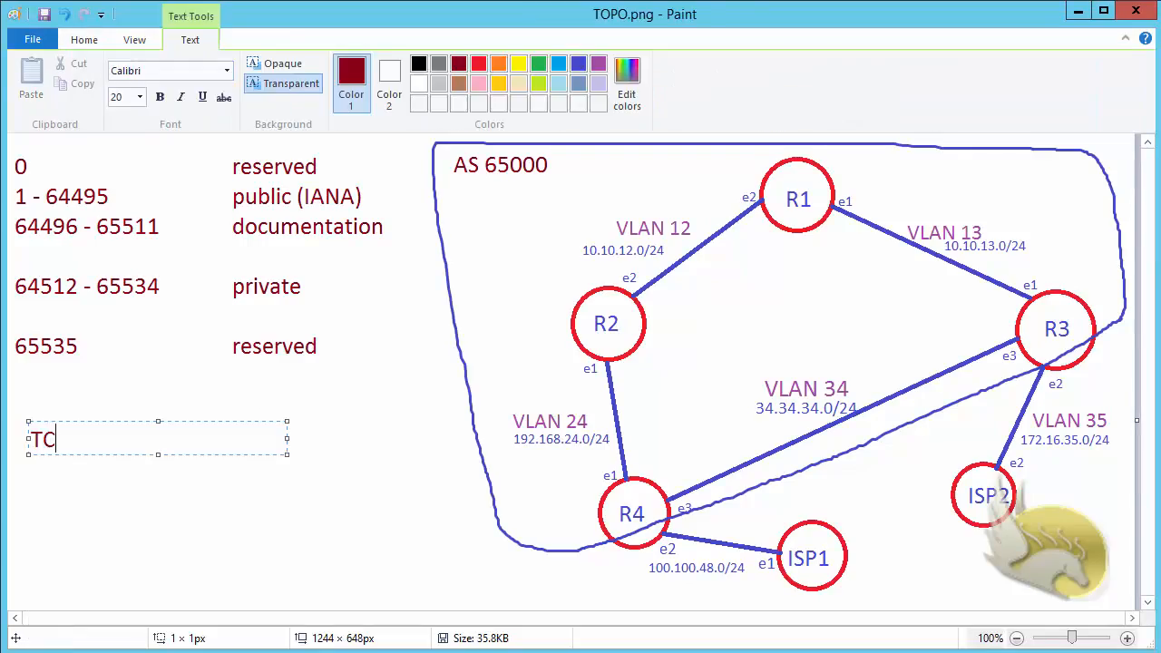
type("P 179")
left_click(60, 527)
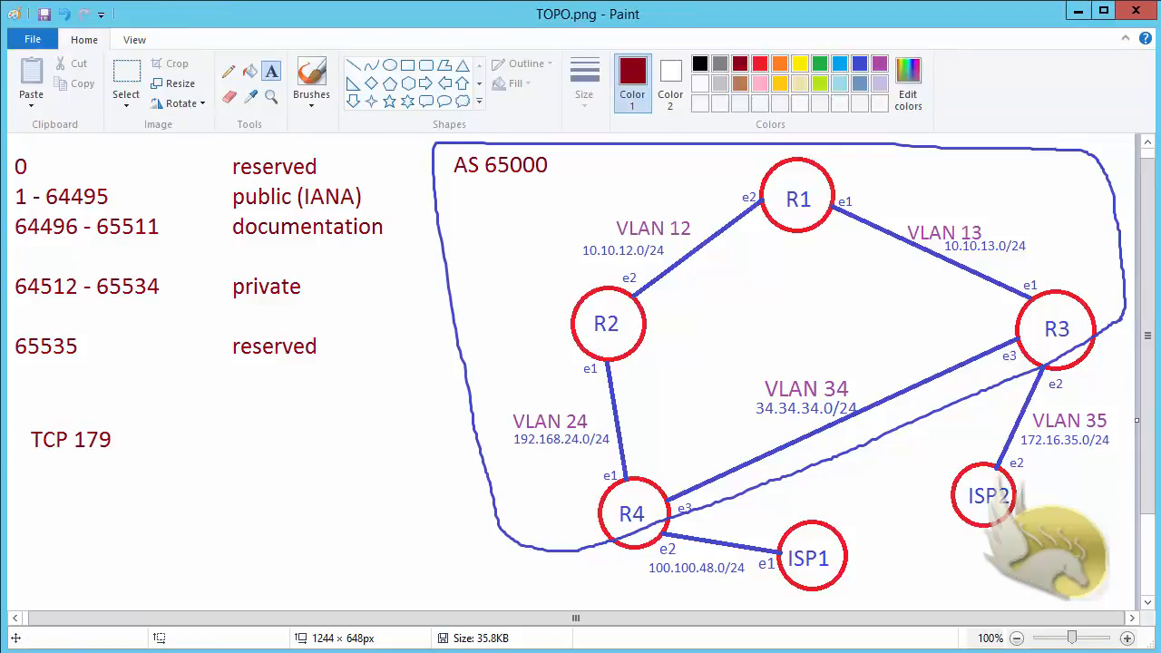
Switch to R2's WinBox session, close the OSPF window and open the BGP settings maximized
key("alt+Tab")
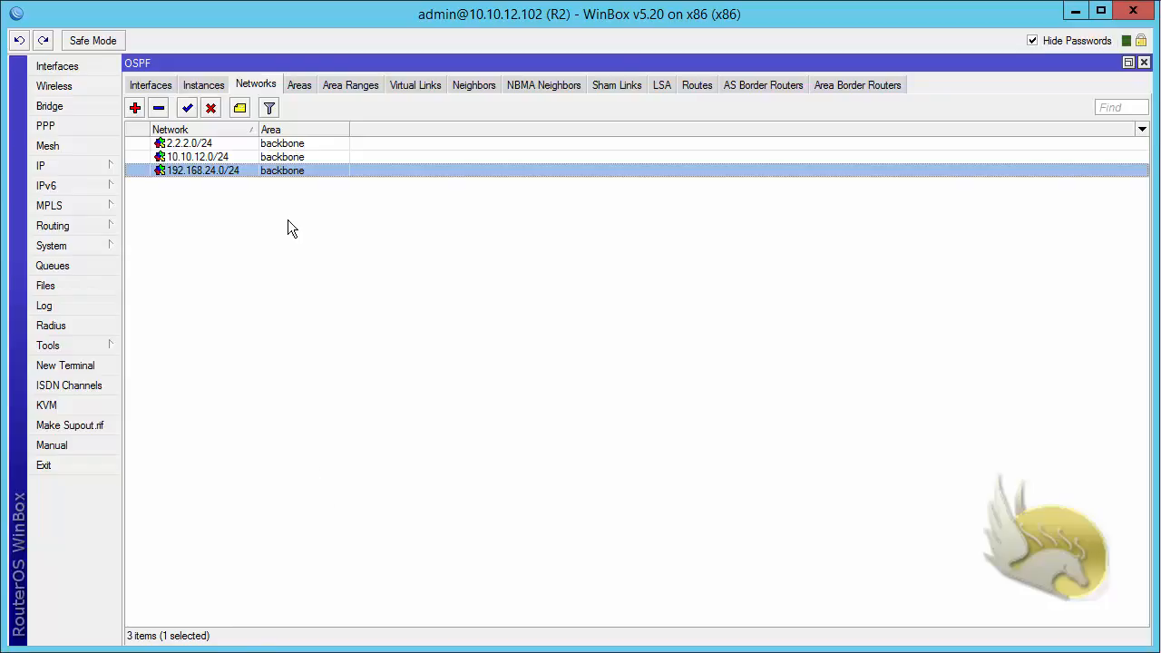
left_click(1144, 61)
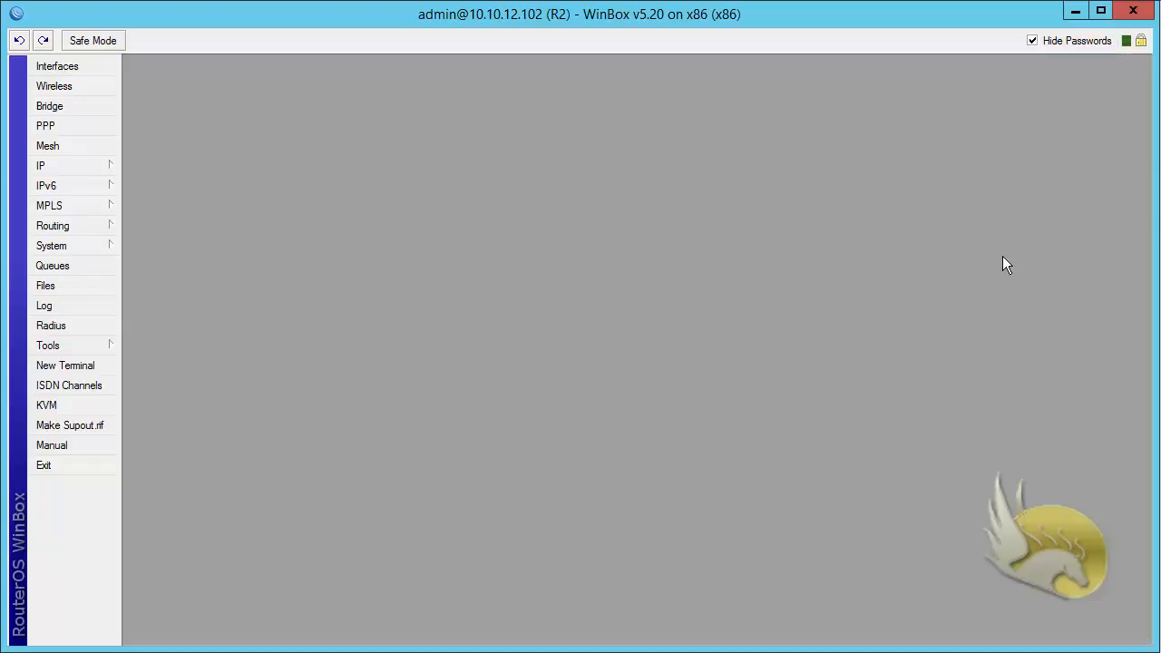
left_click(107, 221)
left_click(152, 246)
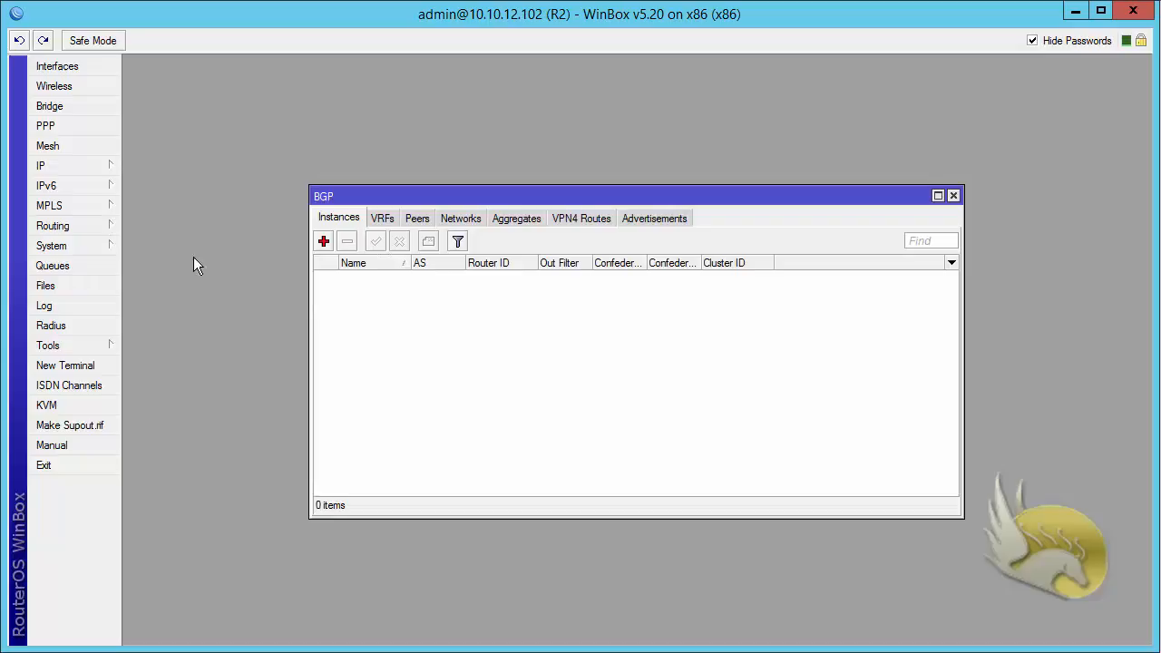
double_click(426, 197)
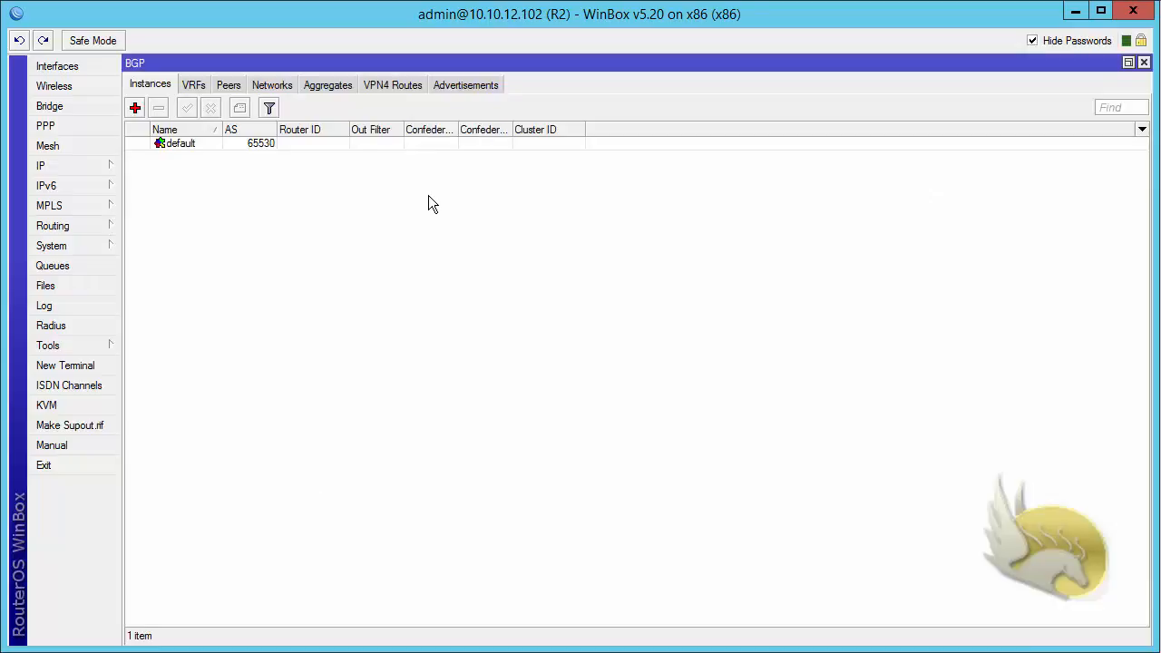
Set R2's default BGP instance to AS 65000 with router ID 2.2.2.2
double_click(261, 145)
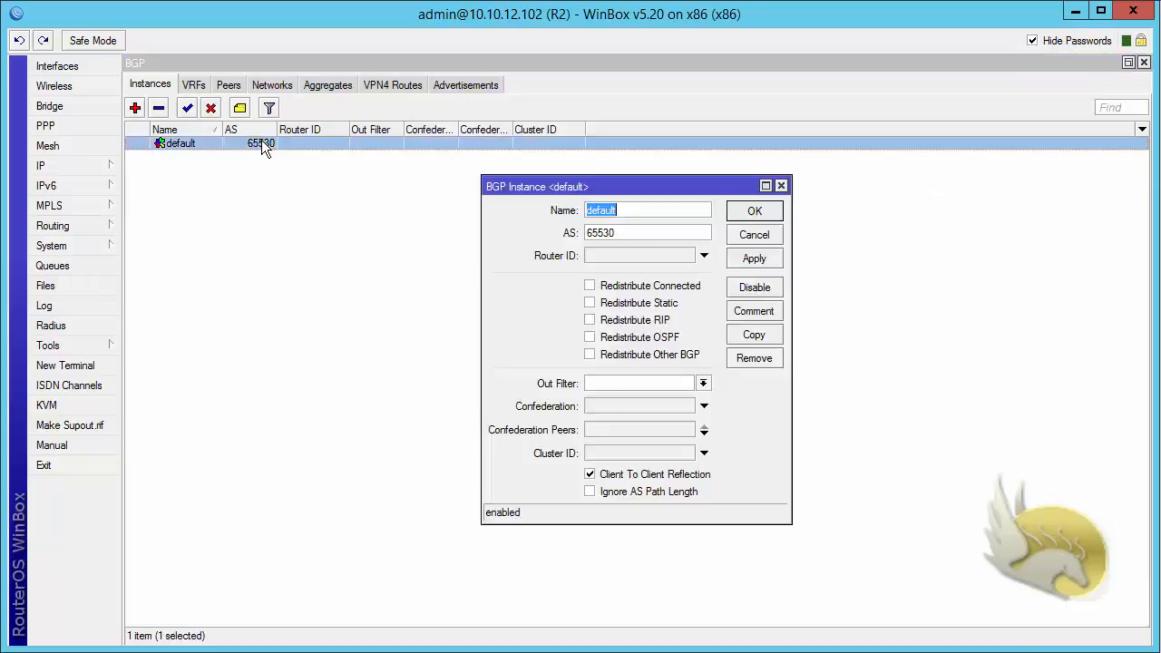
double_click(635, 229)
type("65000")
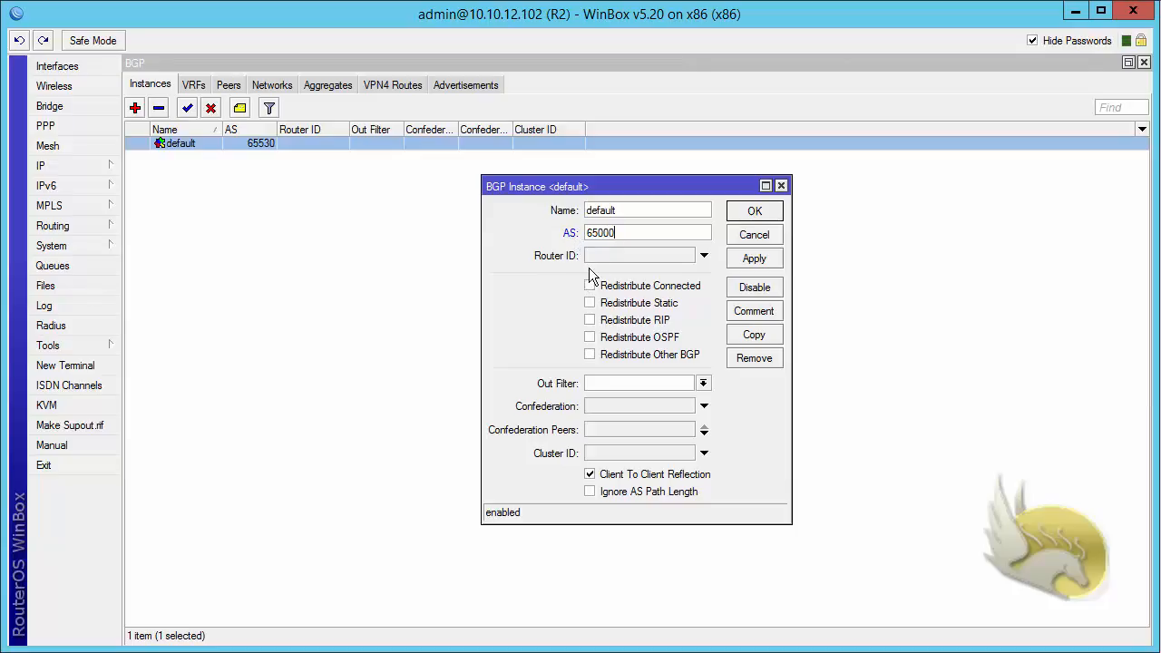
left_click(602, 258)
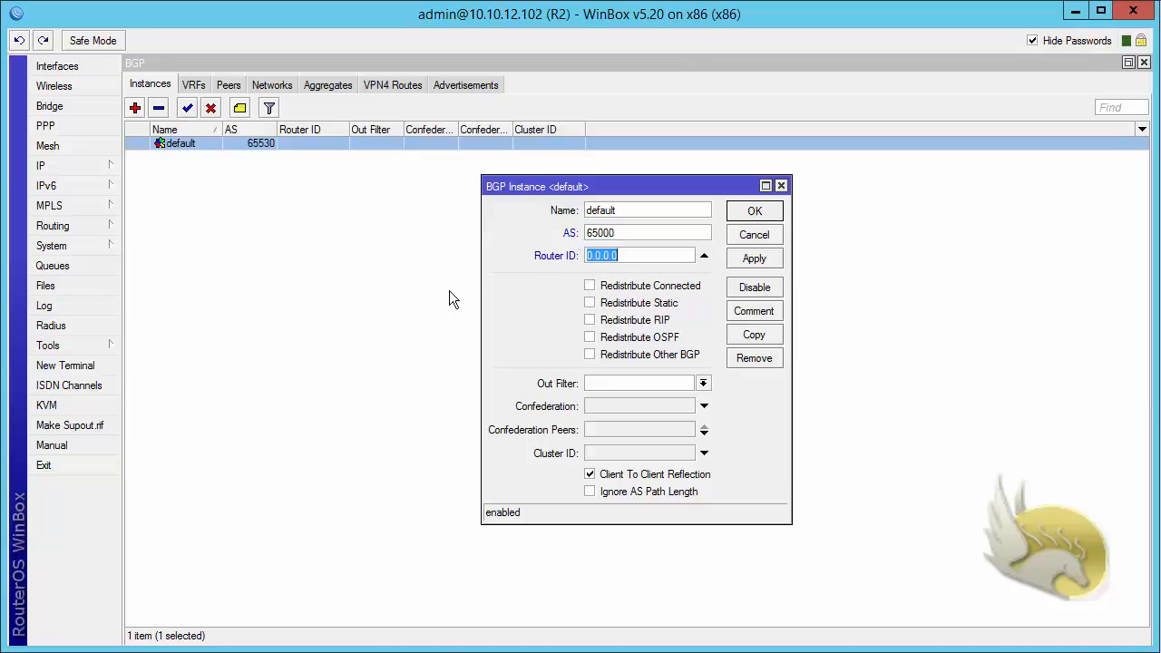
type("2.2.2.2")
left_click(754, 213)
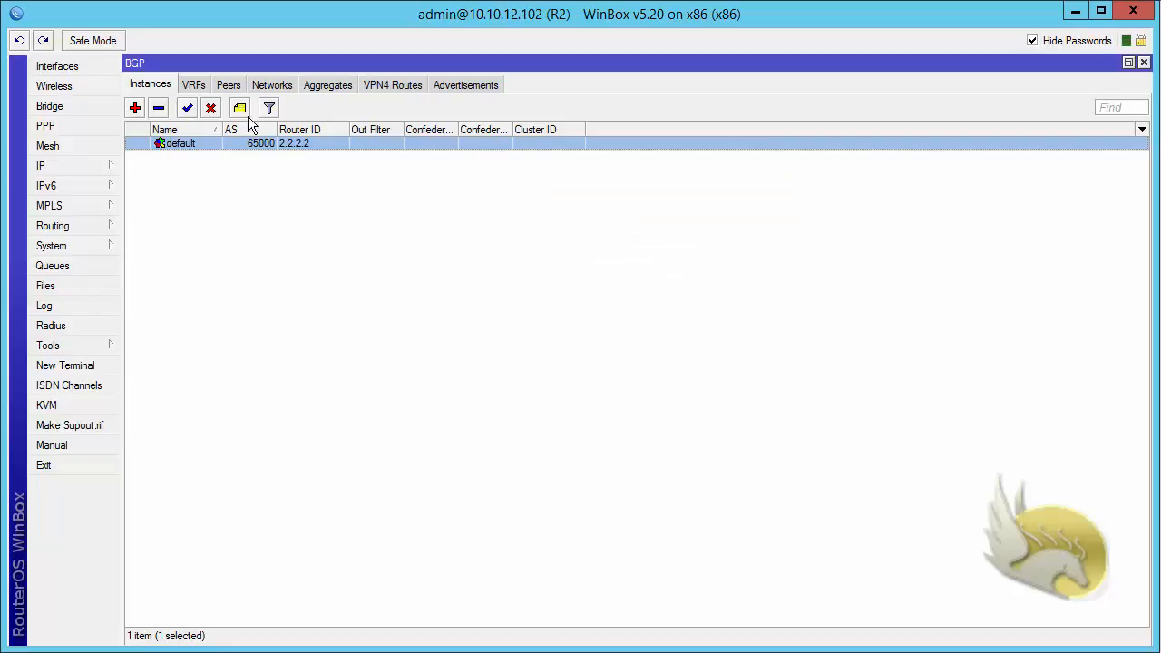
On R2, add a BGP peer named R1 with remote address 10.10.12.101 and remote AS 65000
left_click(229, 86)
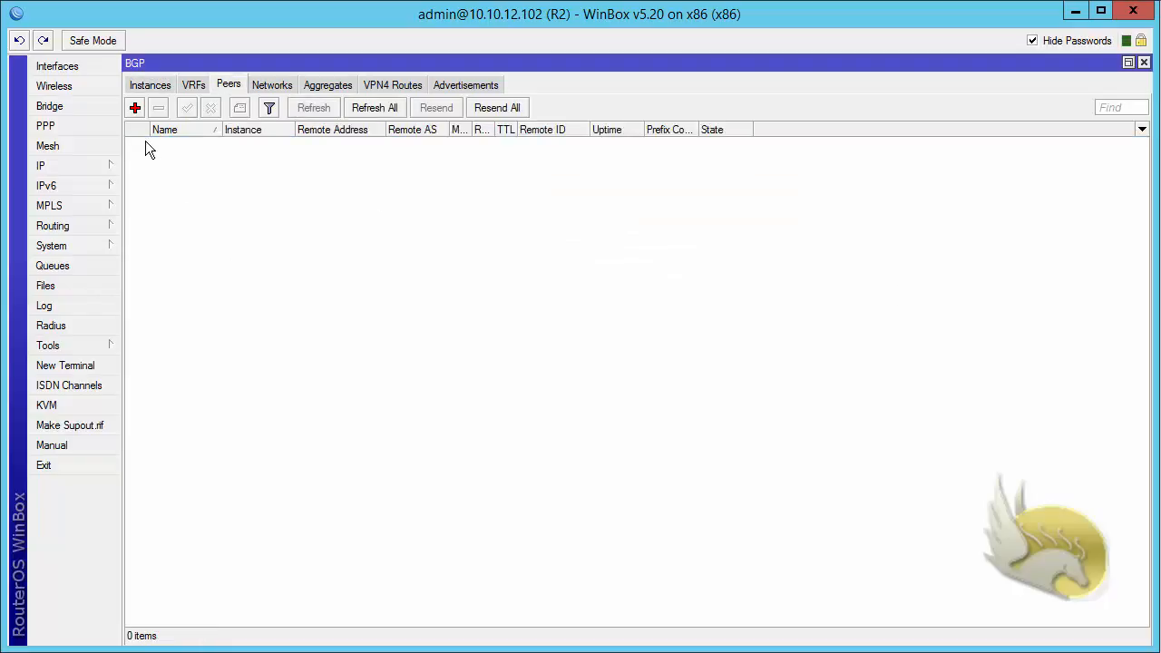
left_click(135, 107)
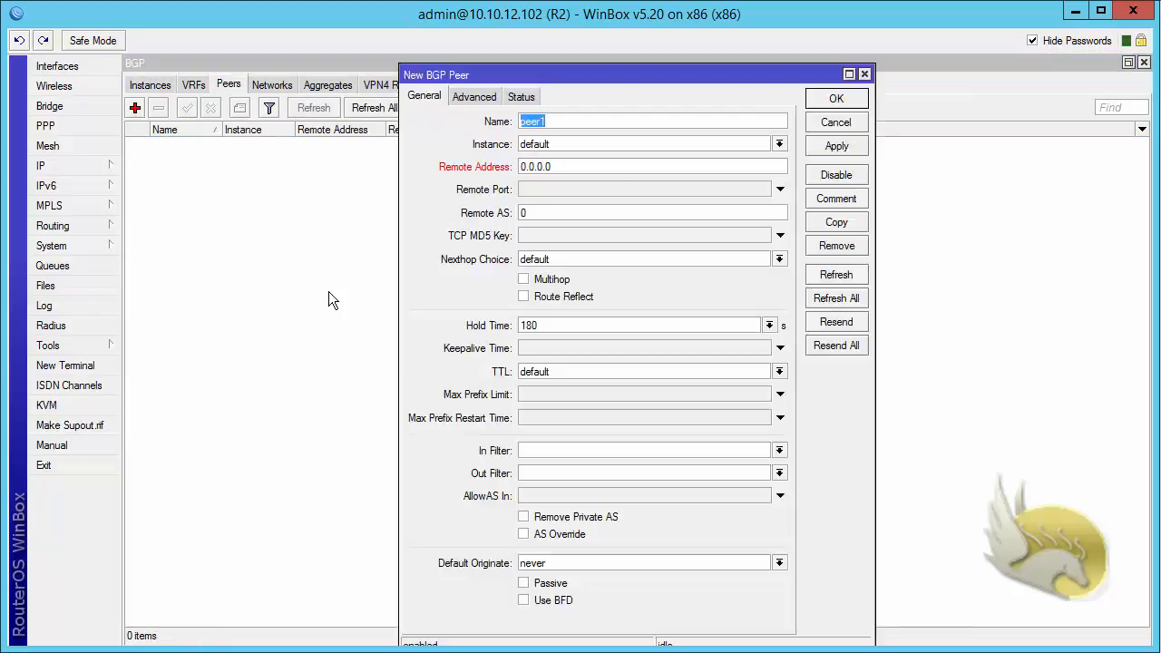
type("R1")
left_click_drag(567, 171, 476, 162)
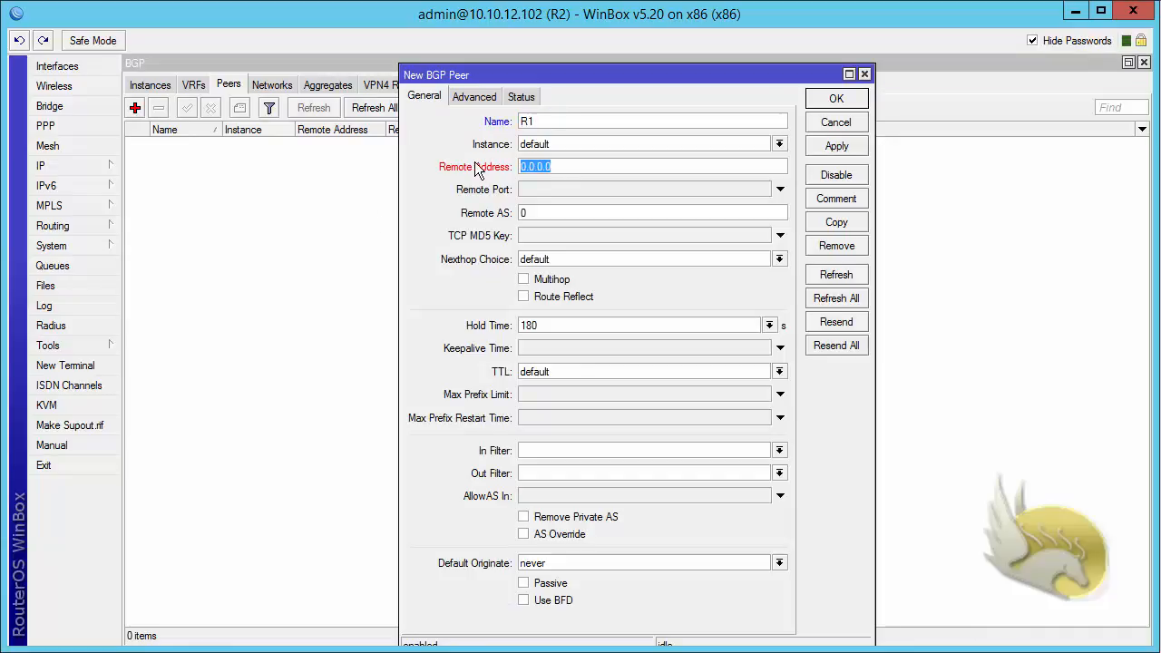
type("10.10.12.101")
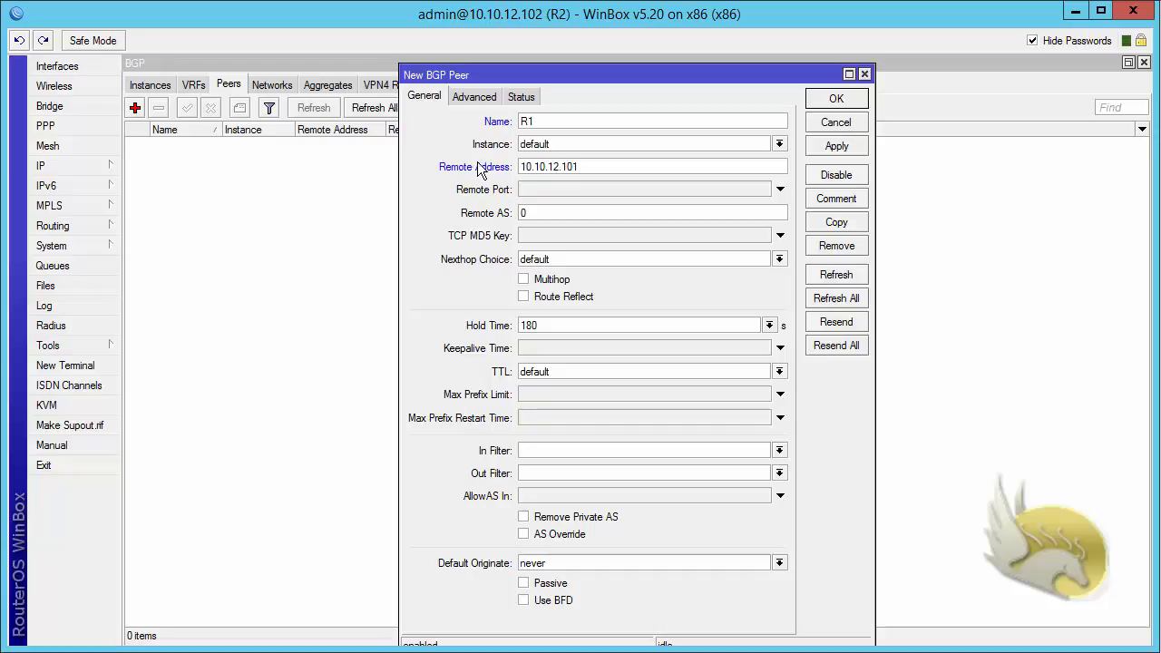
left_click_drag(544, 212, 500, 219)
type("65000")
left_click(831, 102)
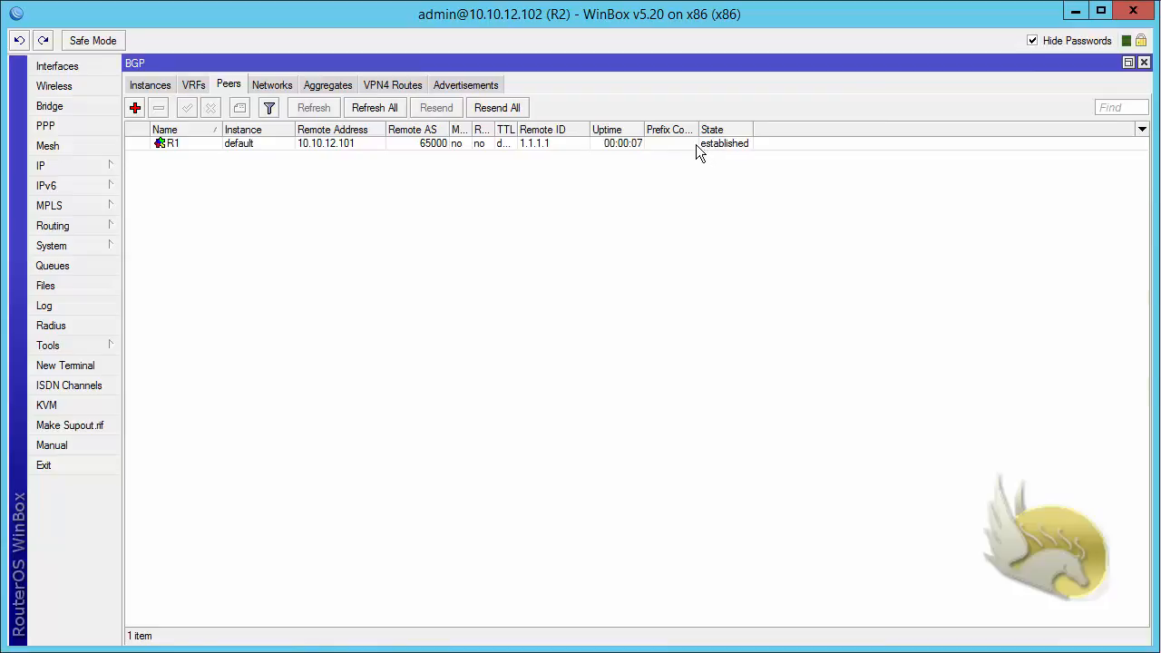
Widen the Prefix Count, Route Reflect, Multihop and TTL columns of R2's BGP peer list
left_click_drag(698, 129, 714, 132)
left_click_drag(496, 129, 562, 129)
left_click_drag(473, 128, 524, 128)
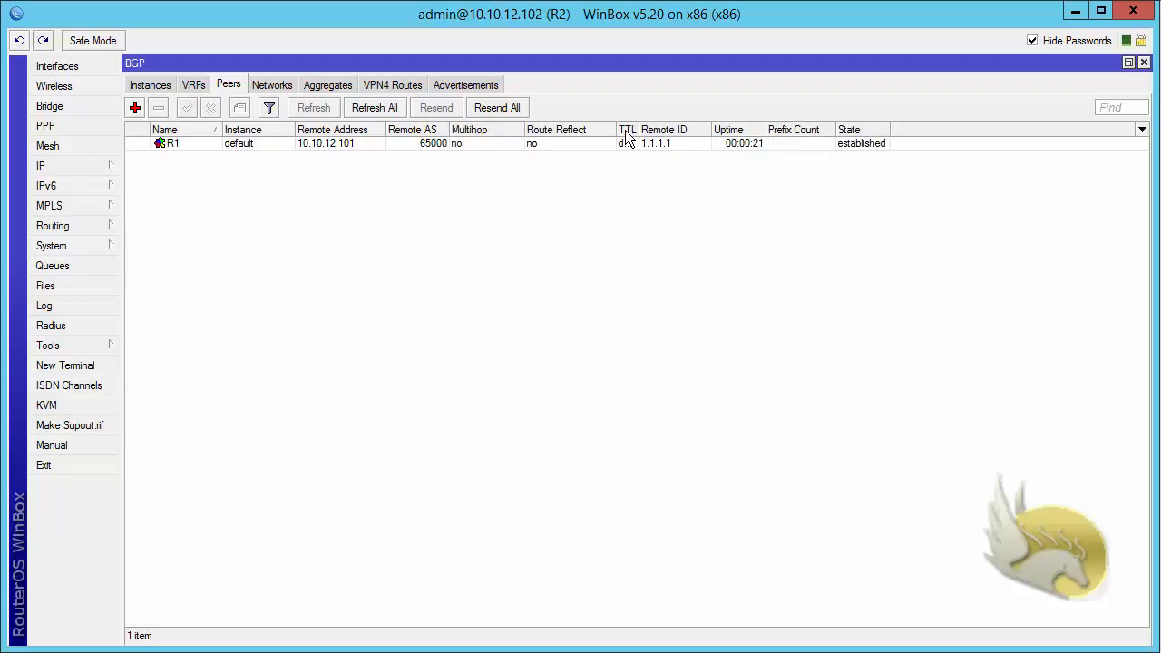
left_click_drag(643, 130, 672, 130)
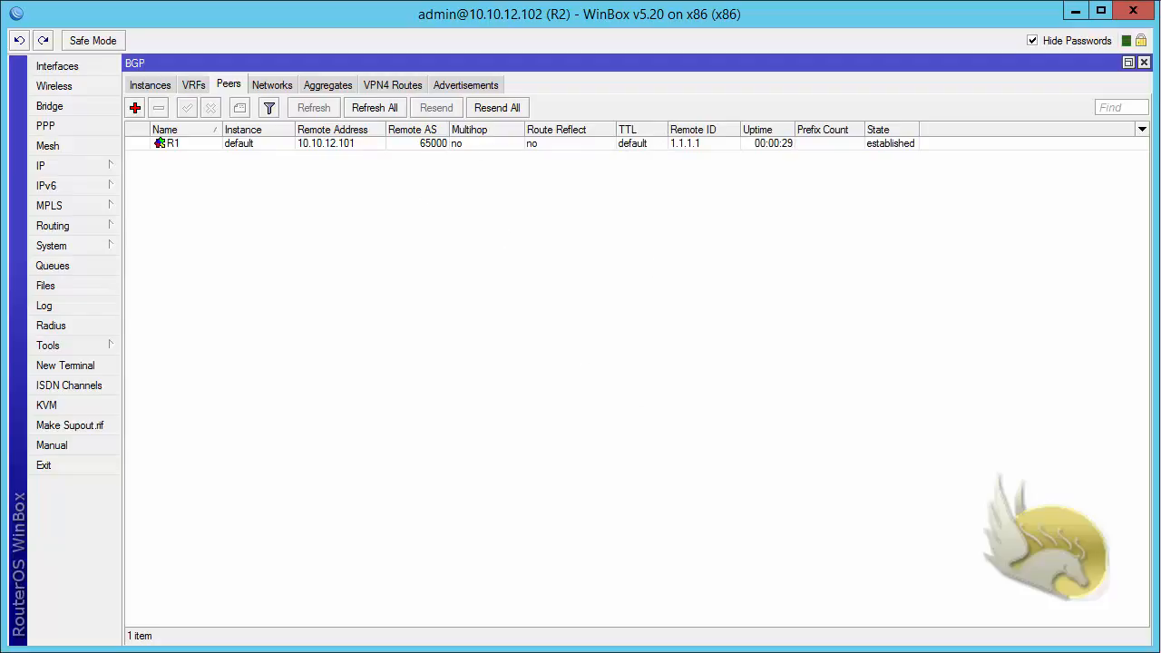
Check the topology diagram in Paint, return to R2's WinBox session and add BGP peer R4 with remote address 192.168.24.104 and remote AS 65000
key("alt+Tab")
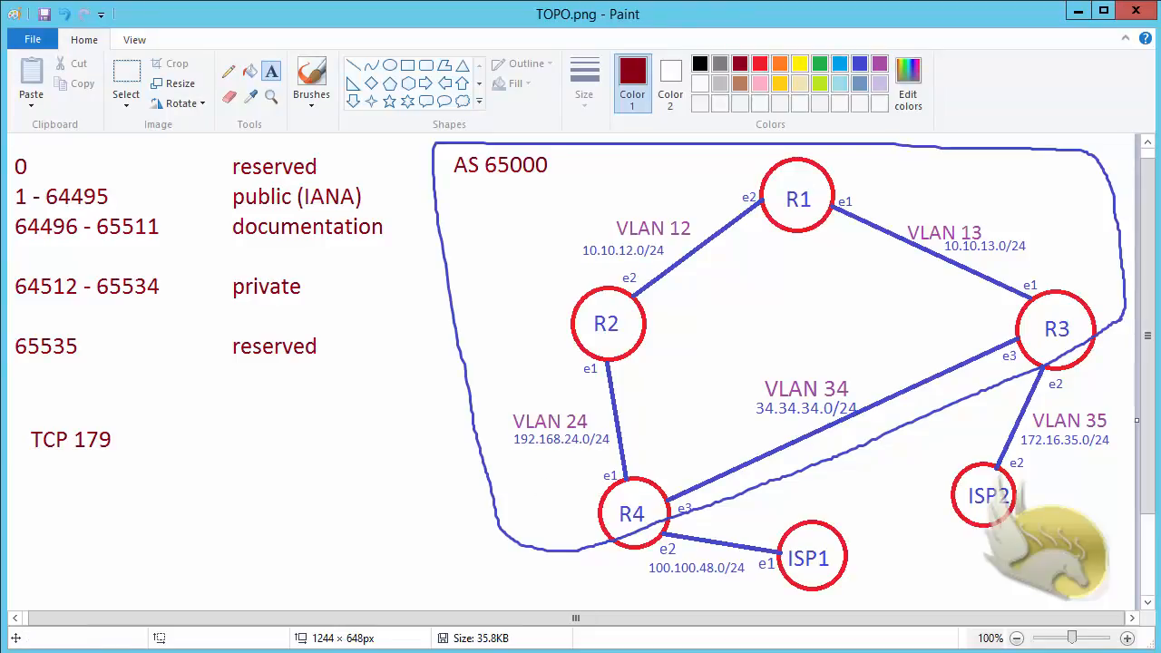
key("alt+Tab")
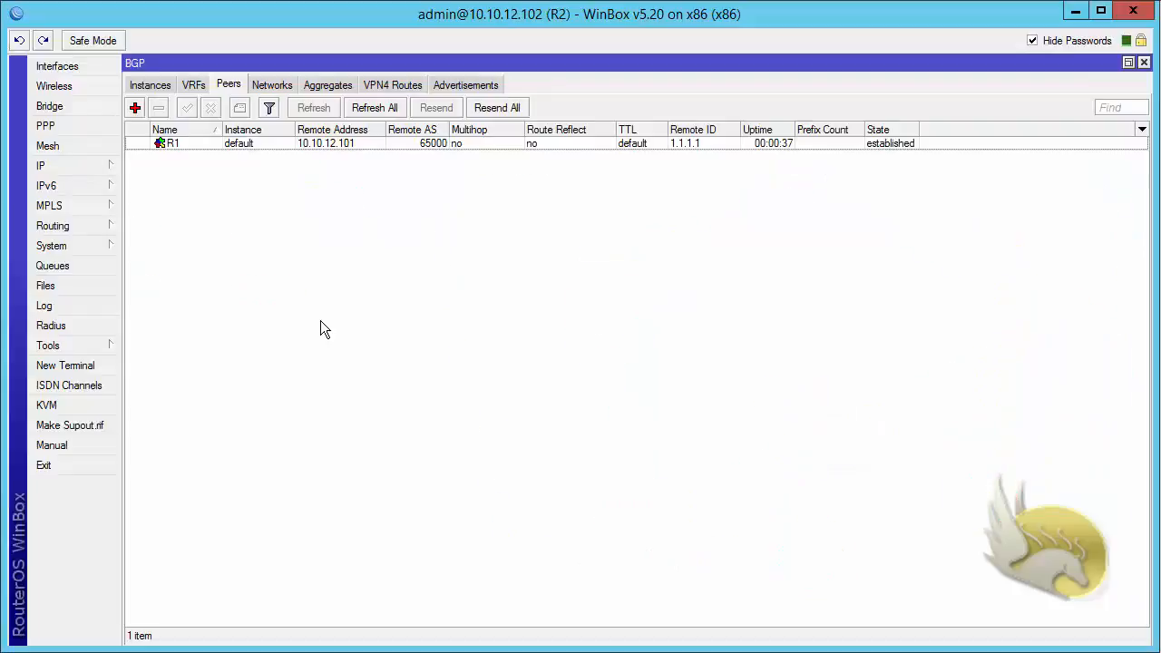
left_click(135, 108)
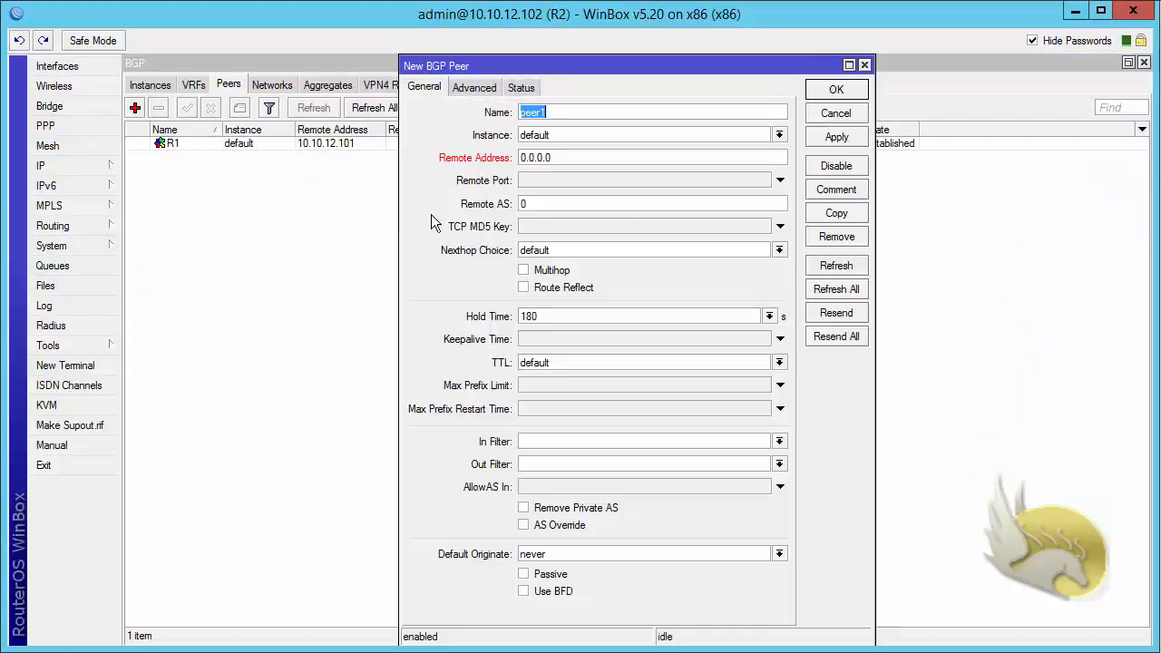
type("R4")
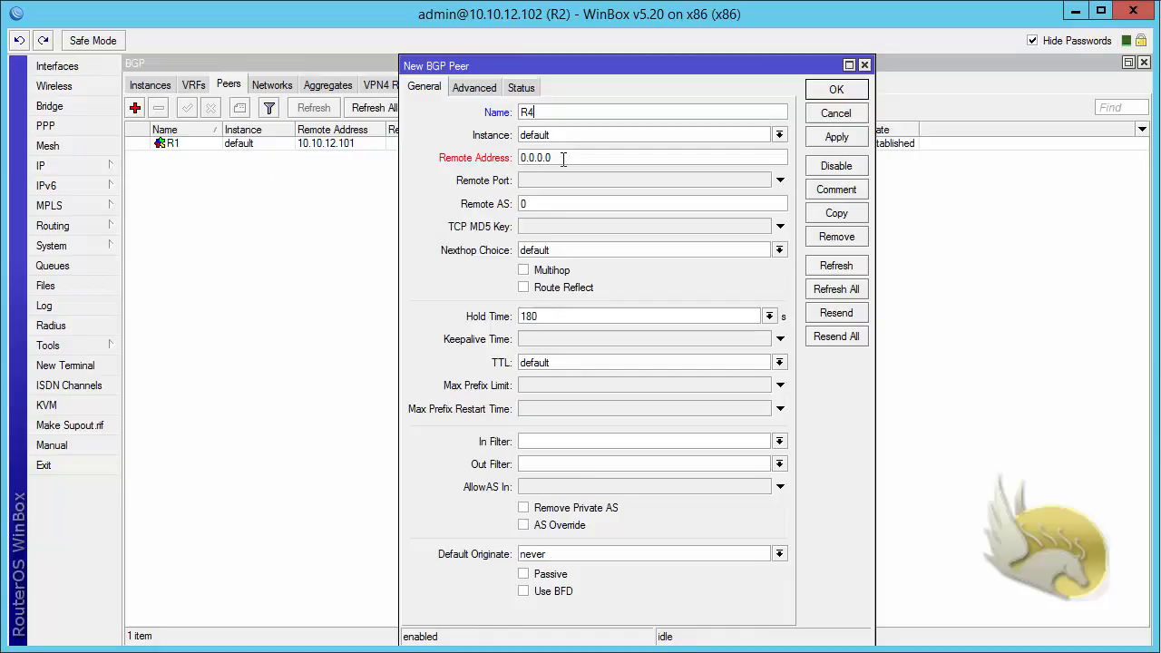
left_click_drag(563, 157, 481, 168)
type("4.4.4.")
key("BackSpace")
key("BackSpace")
key("BackSpace")
key("BackSpace")
key("BackSpace")
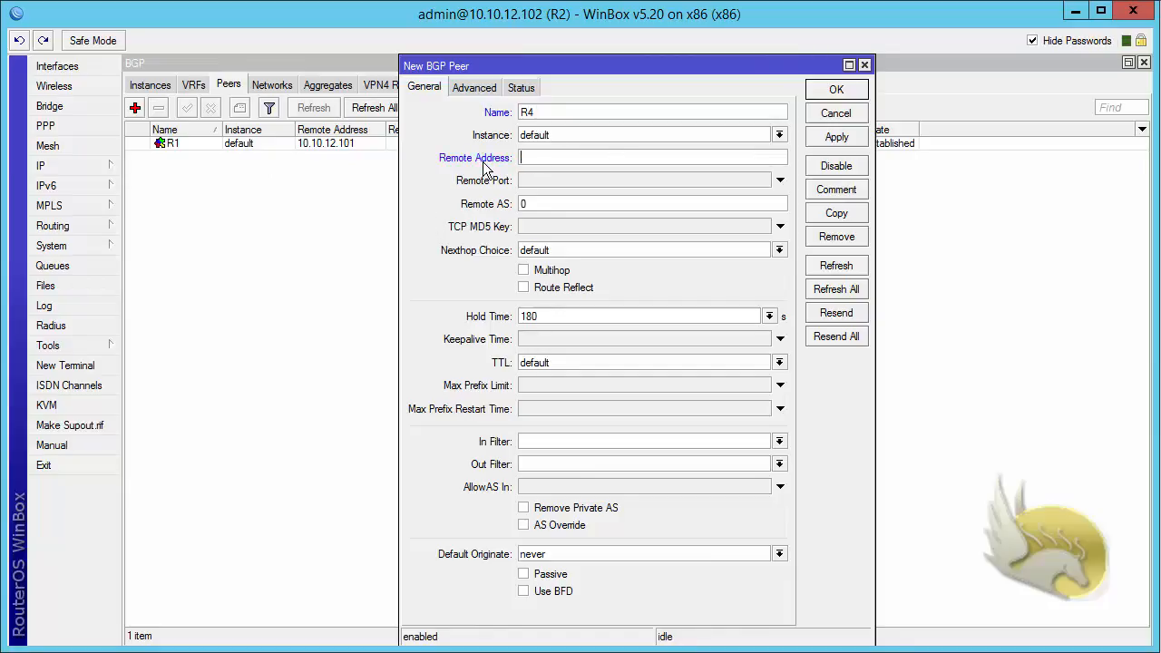
type("192.168.24.104")
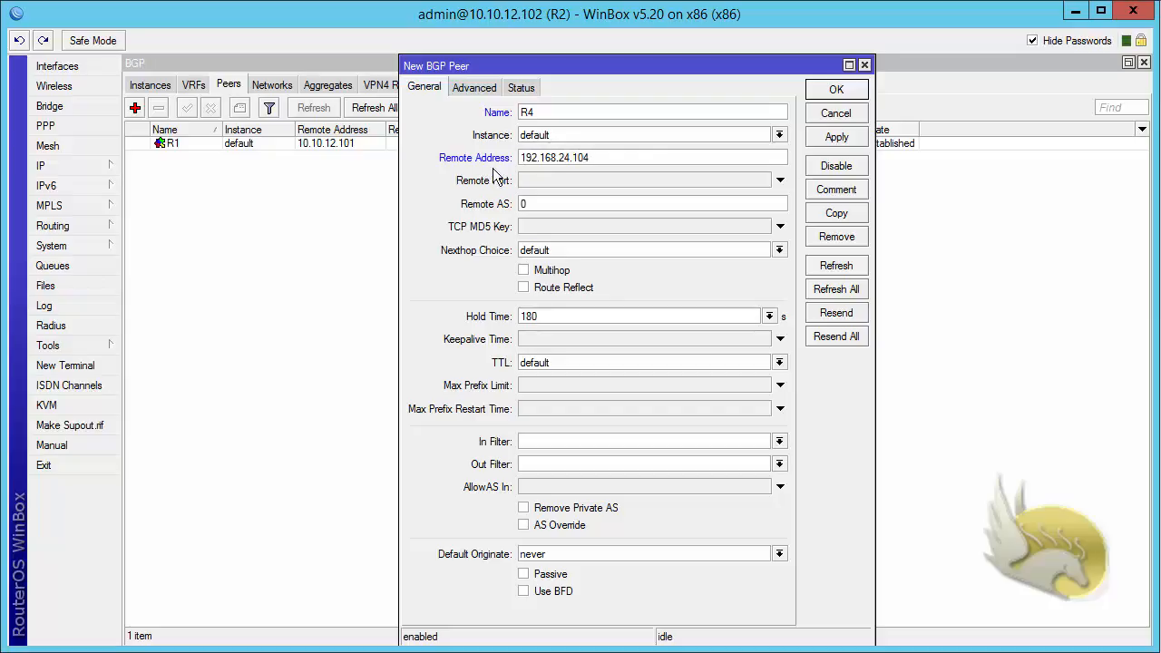
double_click(521, 204)
type("65000")
left_click_drag(596, 158, 386, 170)
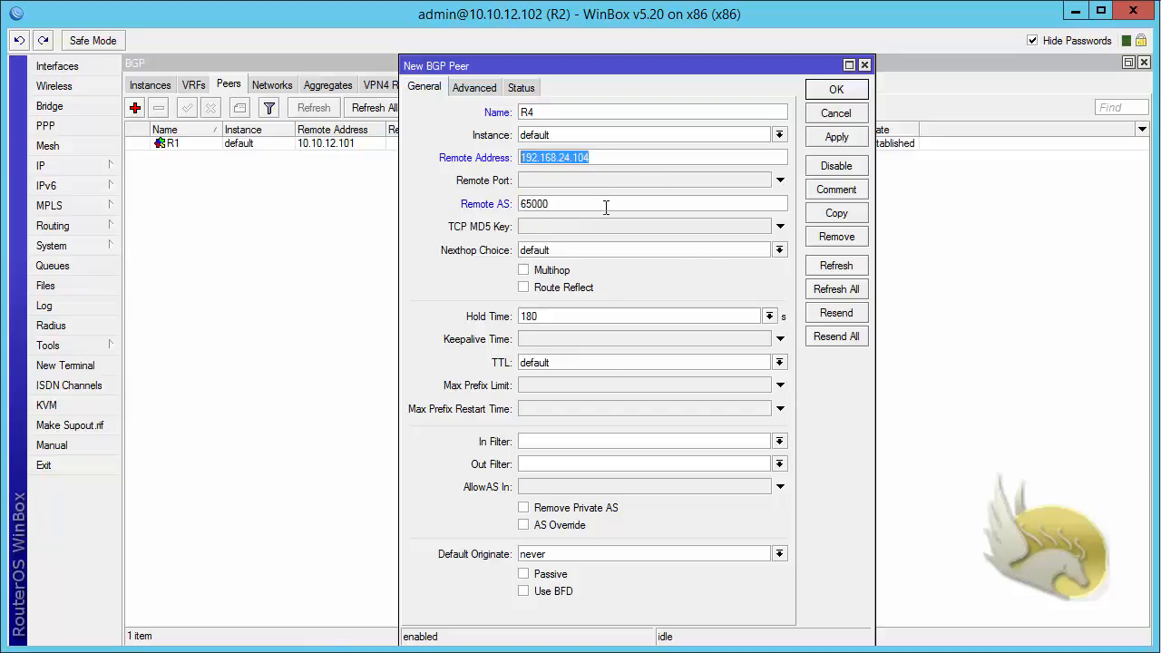
left_click(821, 89)
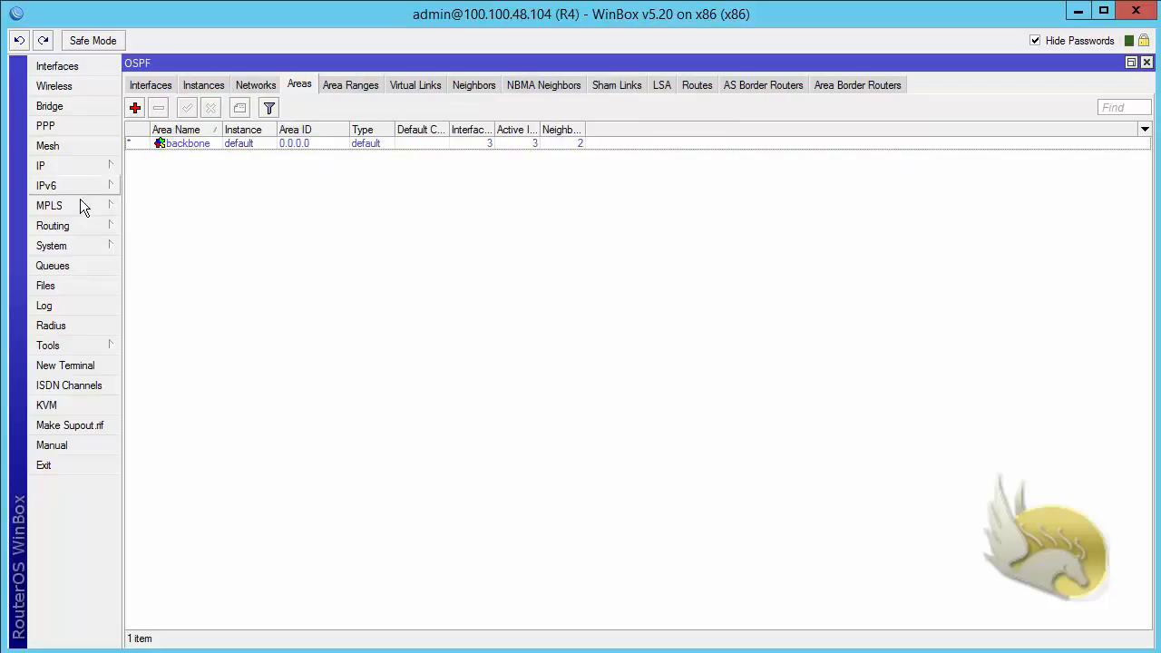
In R4's WinBox session, open the BGP settings maximized and set the default instance to AS 65000 with router ID 4.4.4.4
left_click(81, 225)
left_click(145, 247)
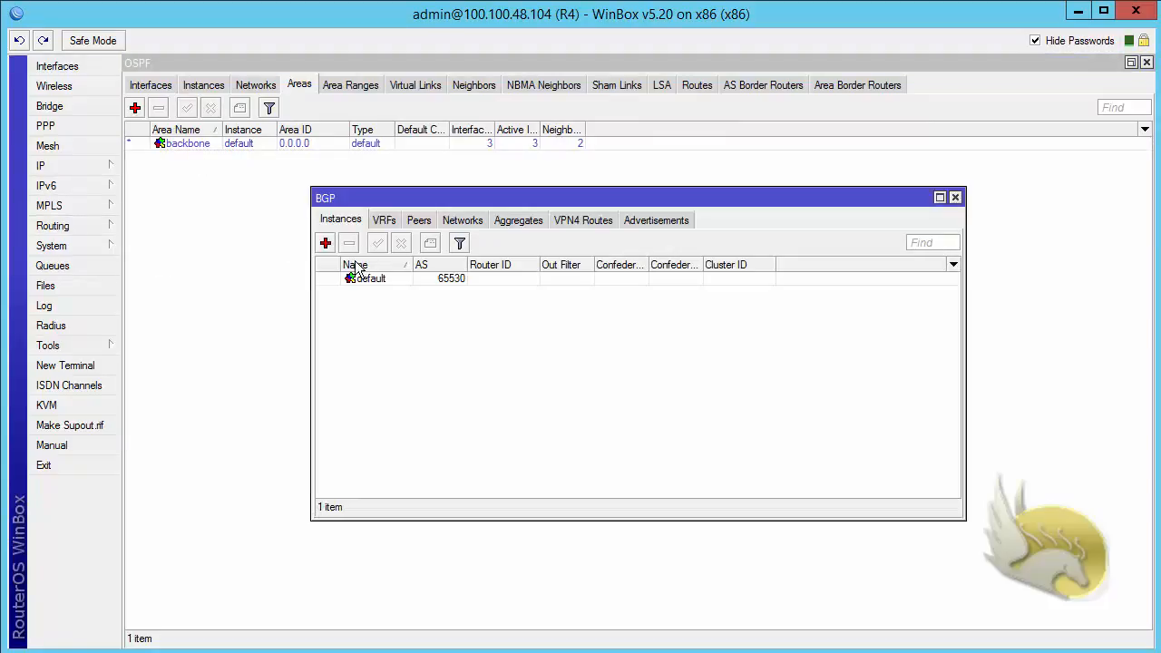
double_click(415, 198)
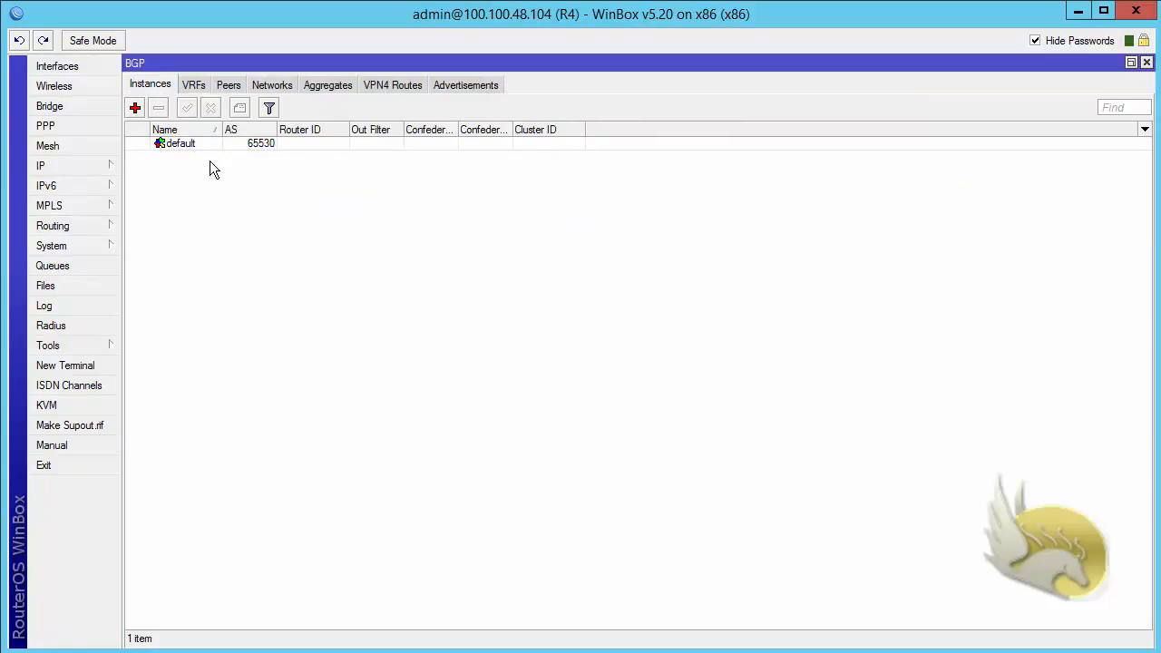
double_click(206, 143)
left_click(626, 234)
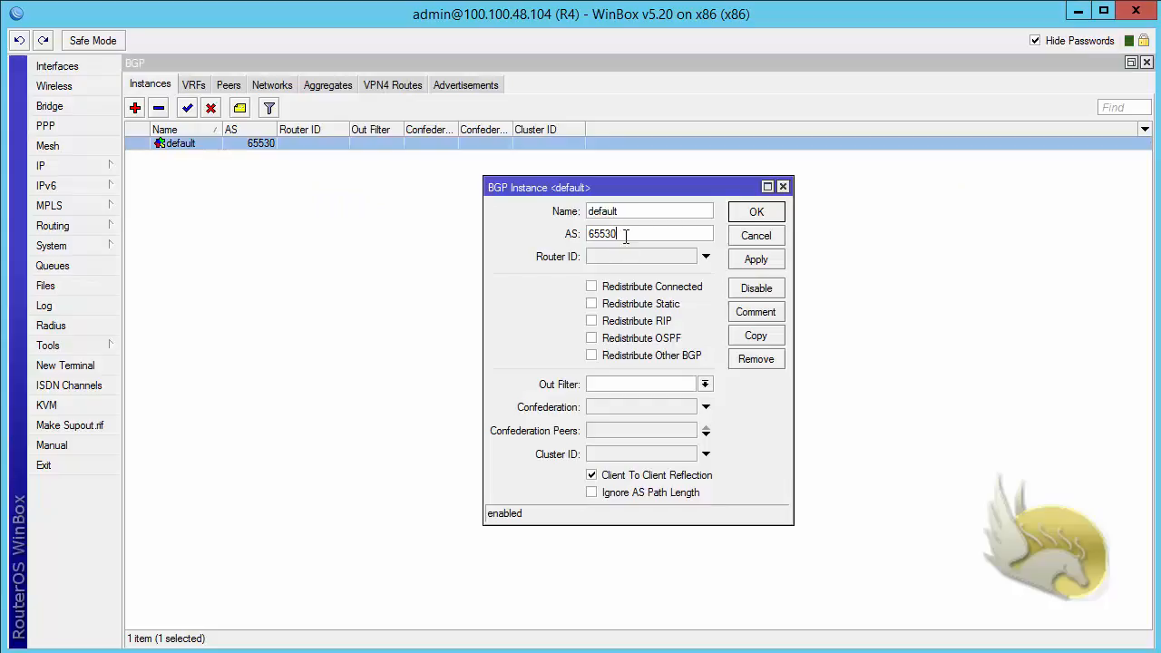
double_click(626, 234)
type("65000")
left_click(594, 256)
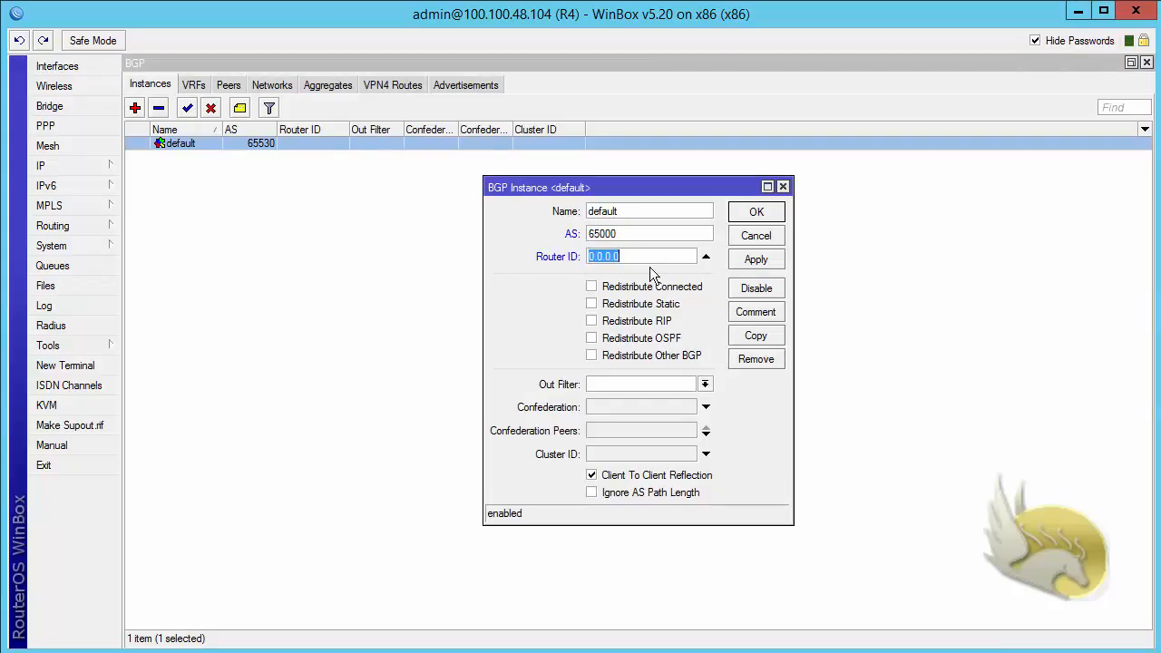
type("4.4.4.4")
left_click(759, 213)
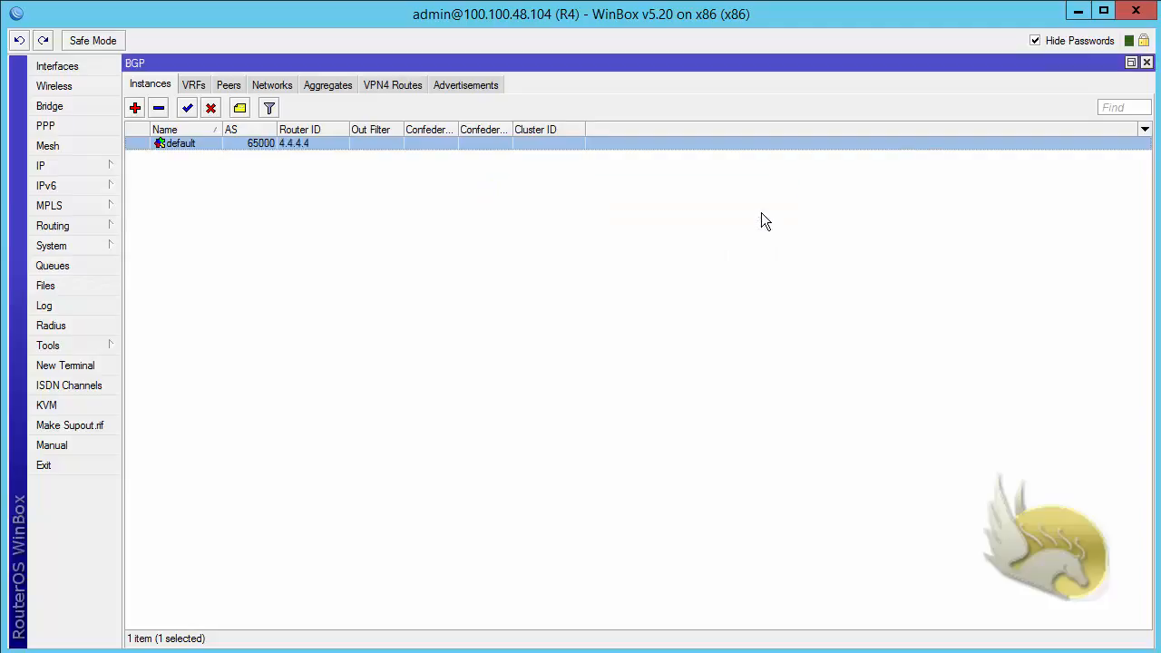
On R4, add a BGP peer named R2 with remote address 192.168.24.102 and remote AS 65000
left_click(229, 85)
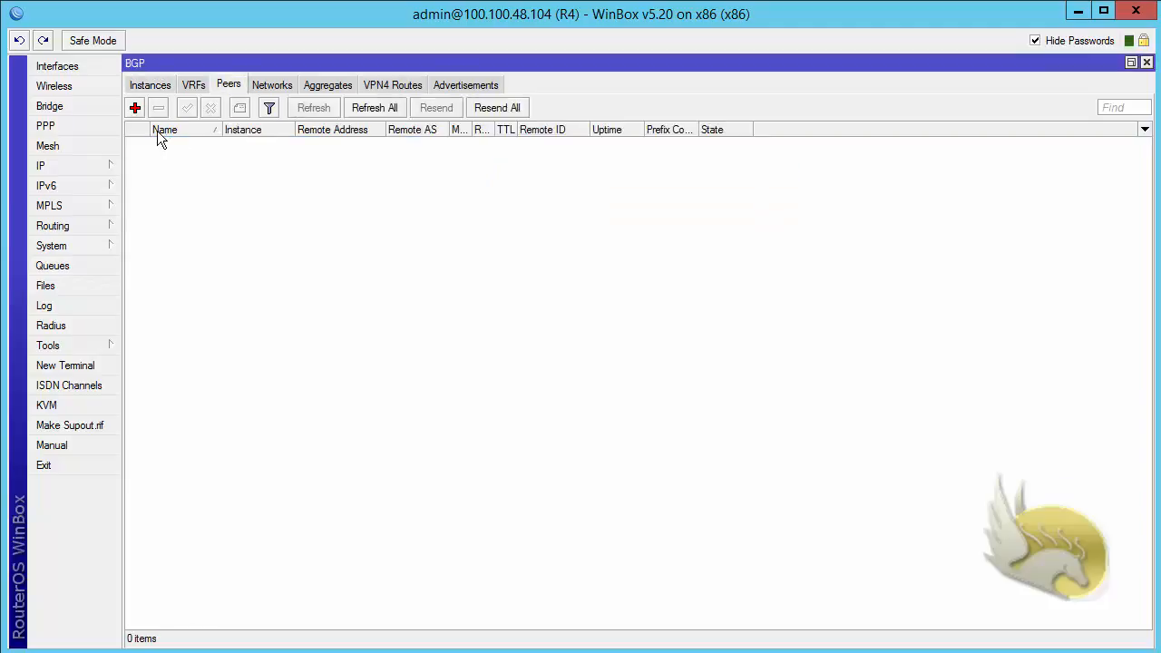
left_click(135, 110)
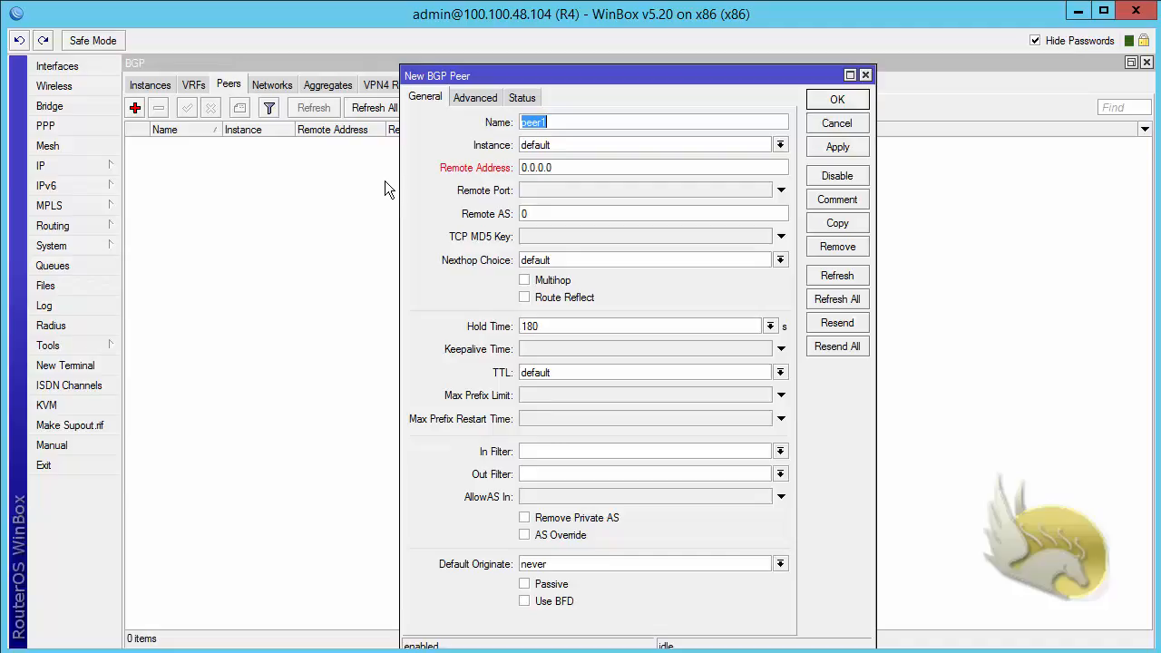
type("R2")
left_click_drag(575, 167, 421, 153)
type("192.168.24.104")
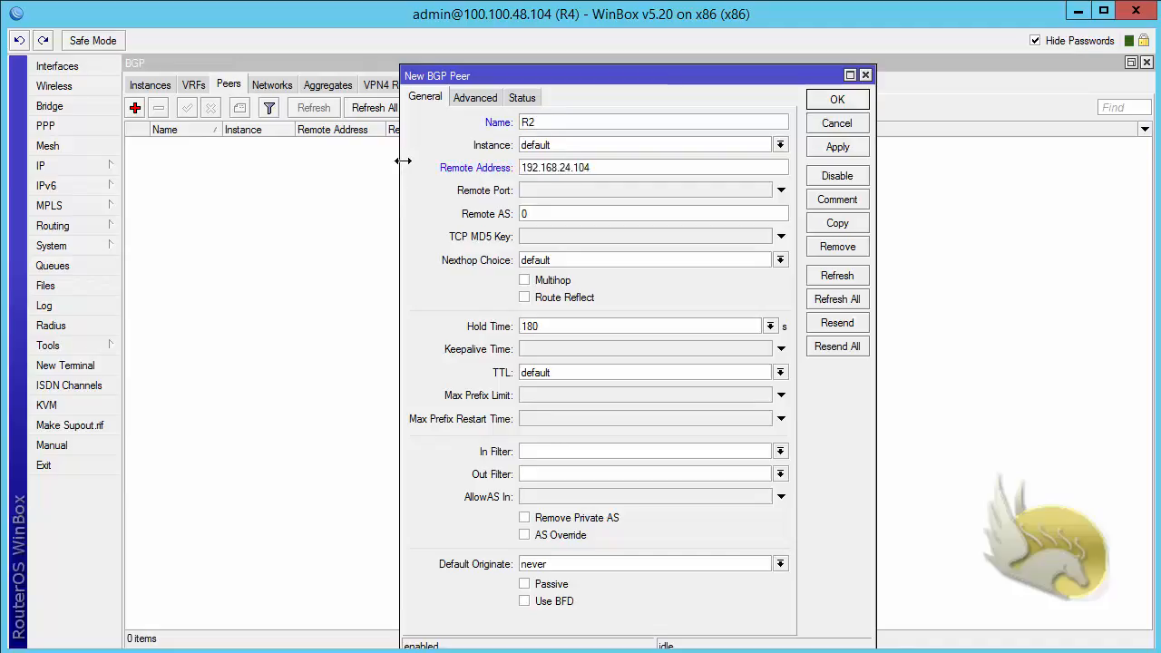
key("BackSpace")
type("2")
key("Tab")
key("Tab")
type("65000")
left_click(833, 101)
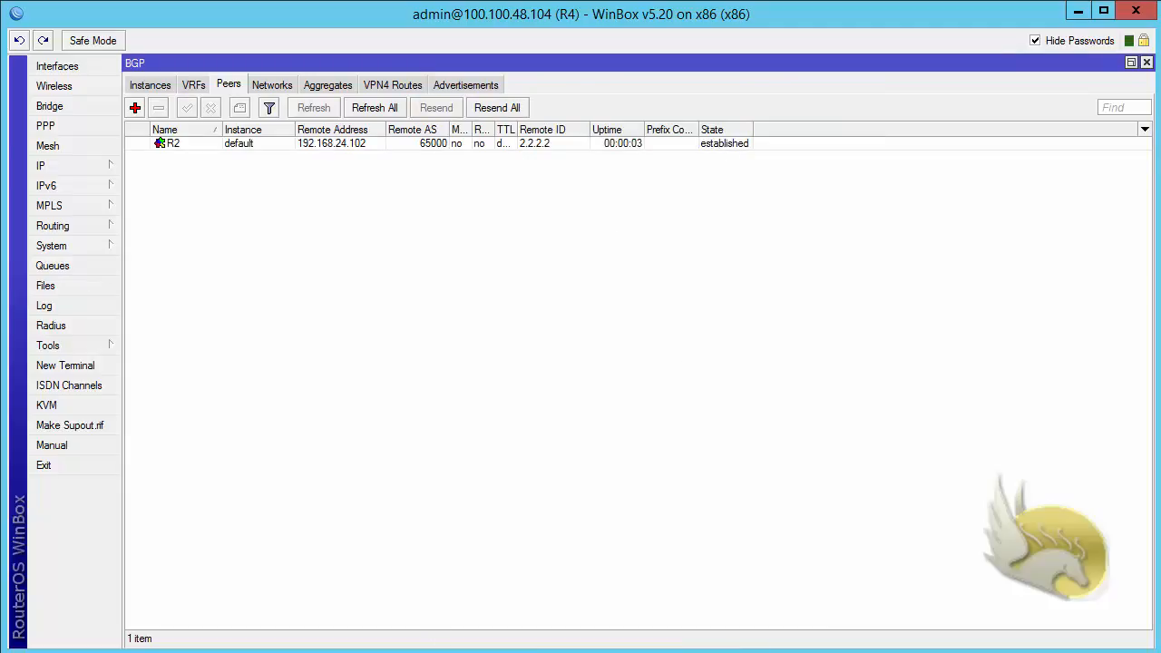
Check the topology diagram in Paint, switch to R1's WinBox session and add BGP peer R3 with remote address 10.10.13.103 and remote AS 65000
key("alt+Tab")
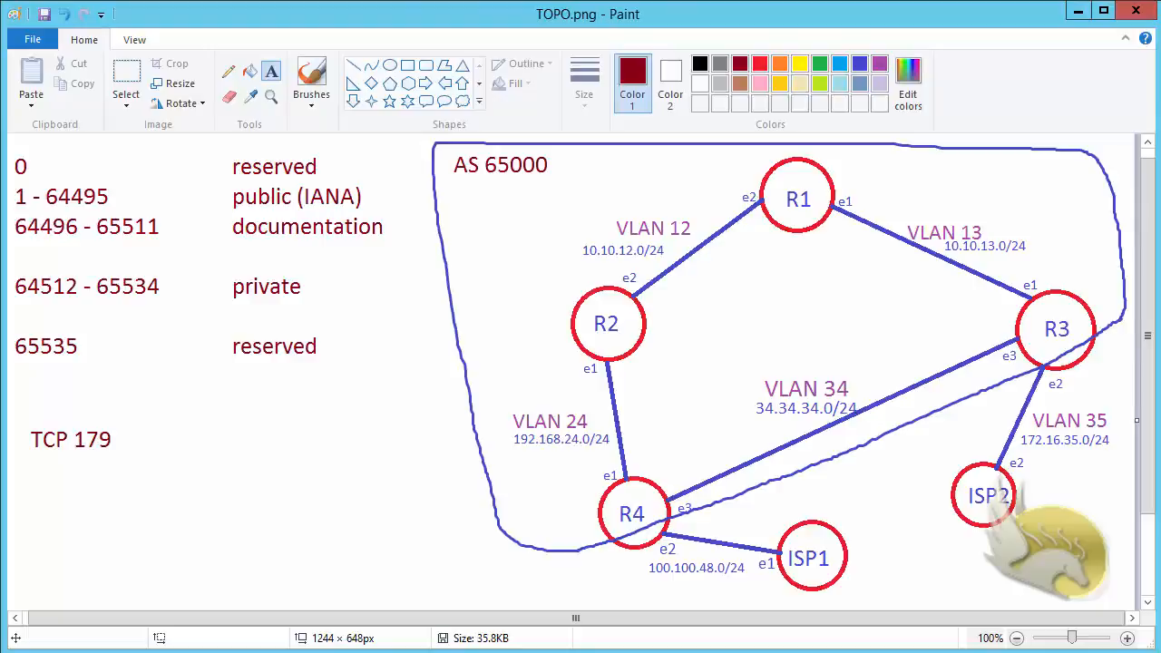
key("alt+Tab")
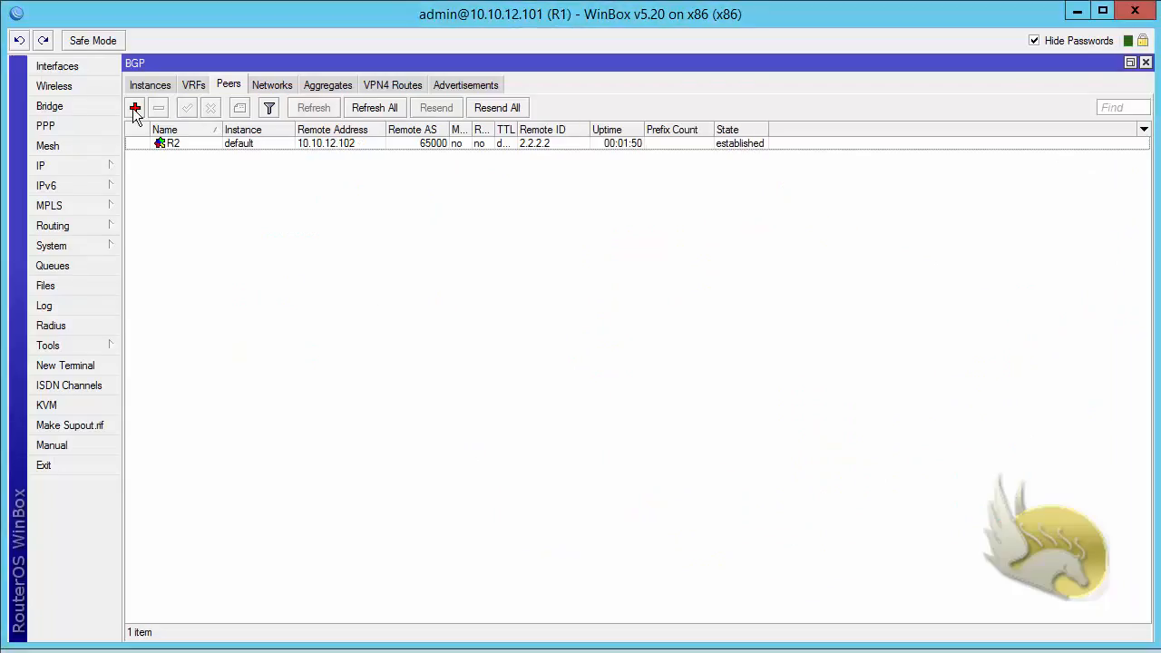
left_click(134, 107)
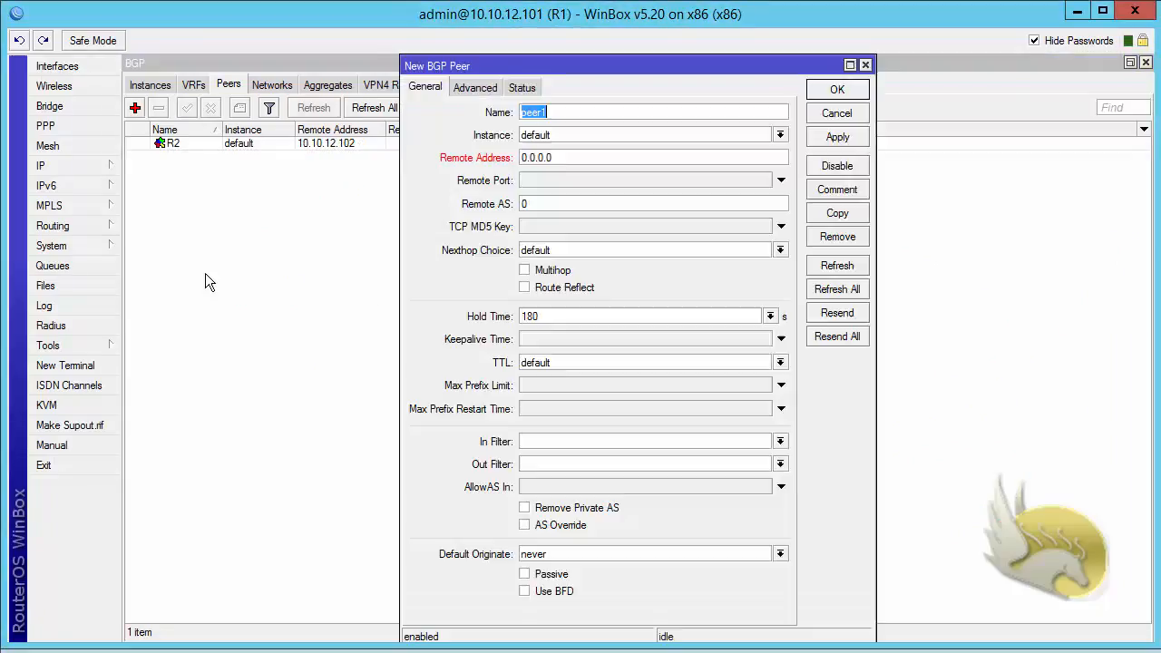
type("R3")
double_click(567, 156)
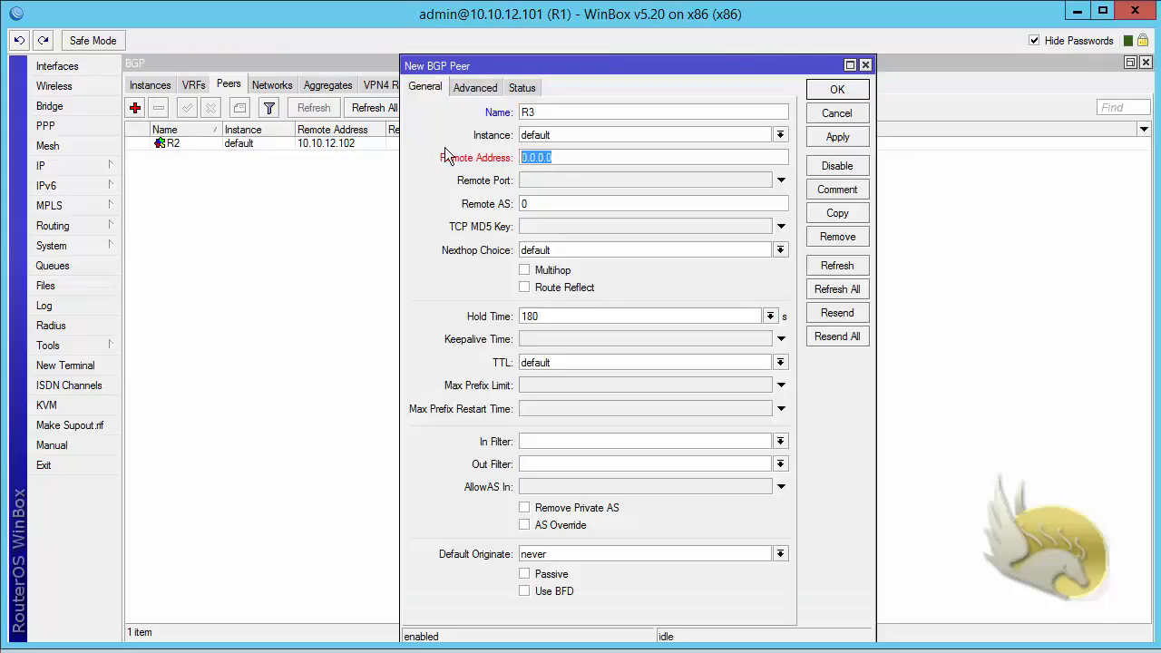
type("10.10.13.103")
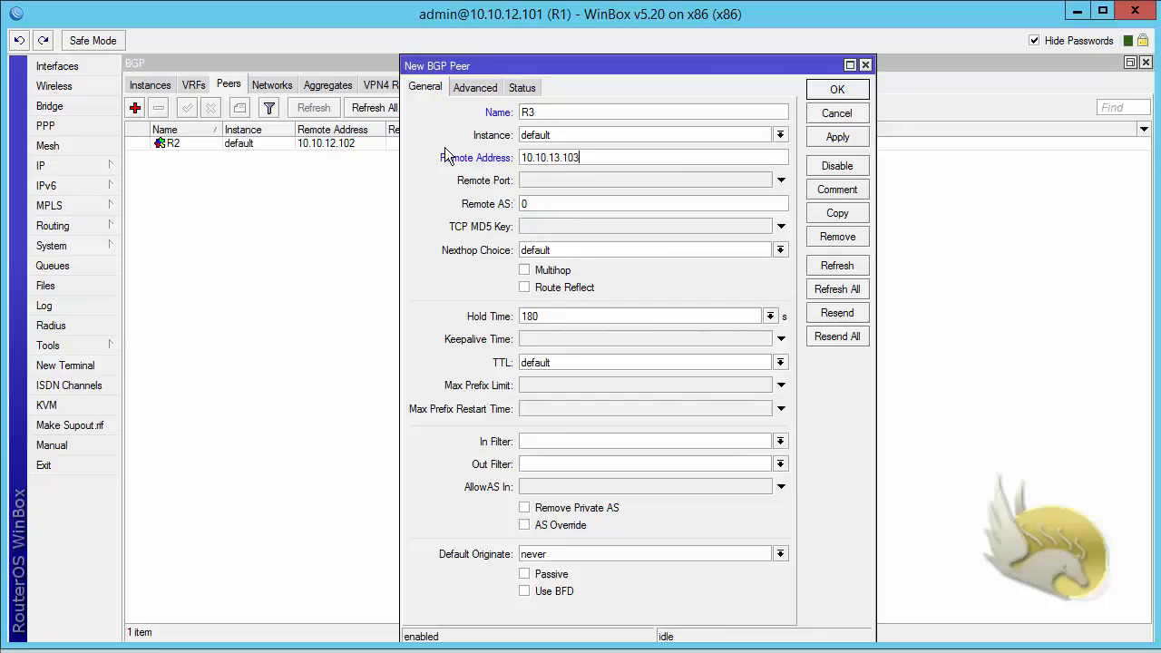
key("Tab")
key("Tab")
type("65000")
left_click(829, 83)
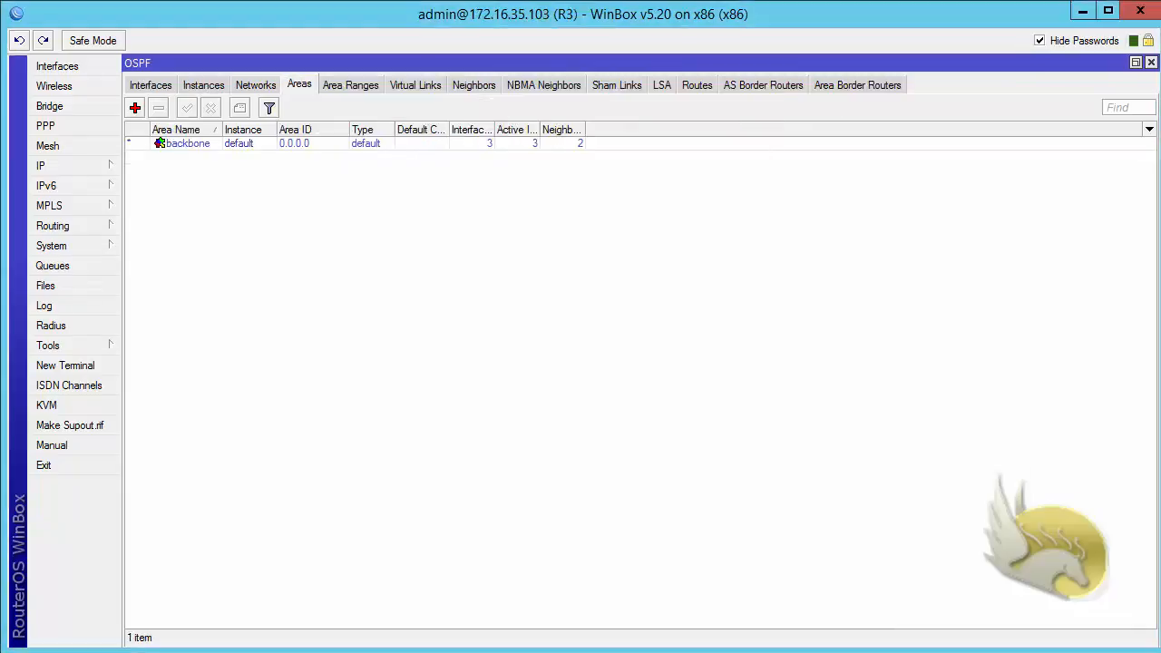
In R3's WinBox session, open the BGP settings maximized and set the default instance to AS 65000 with router ID 3.3.3.3
left_click(319, 459)
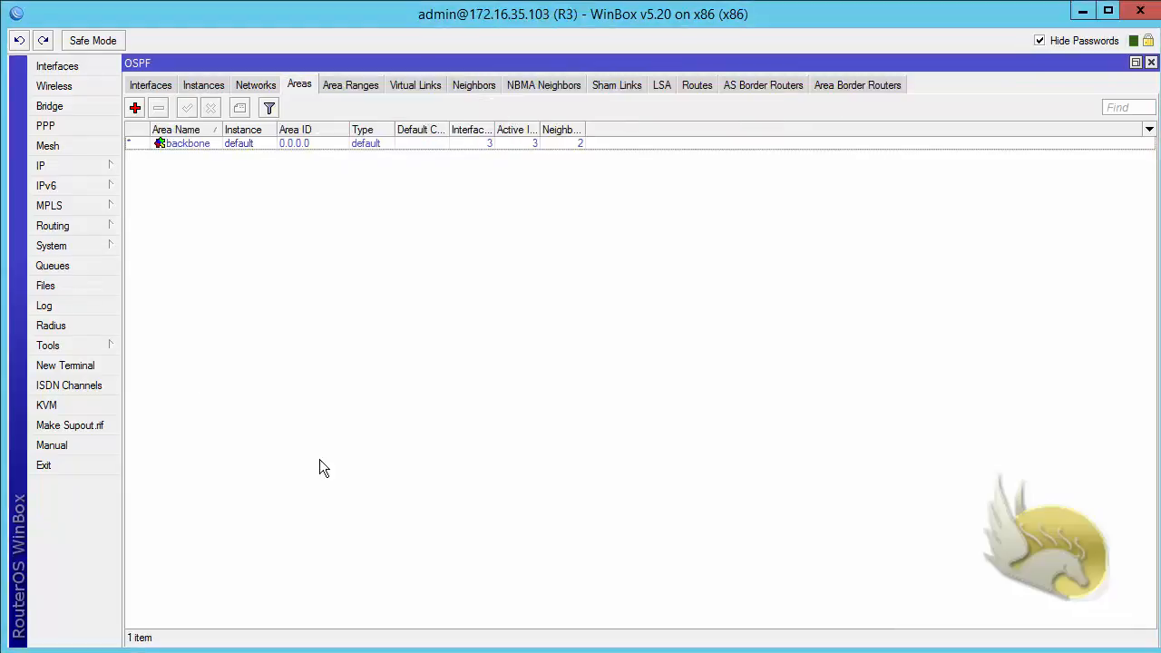
left_click(71, 227)
left_click(143, 247)
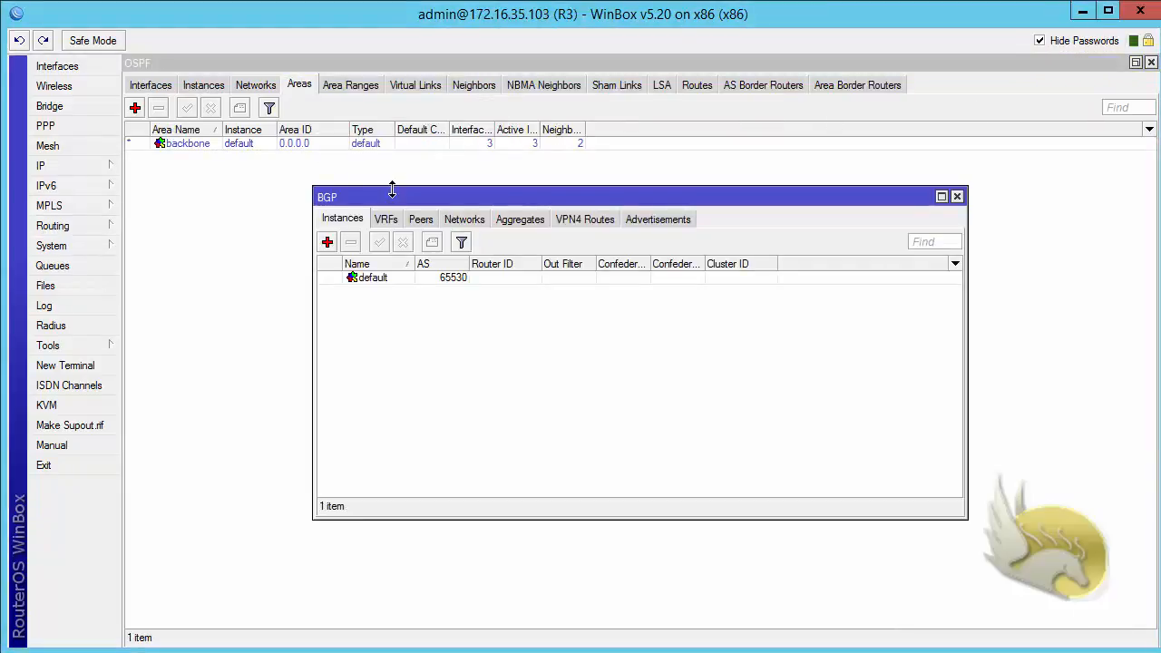
double_click(390, 192)
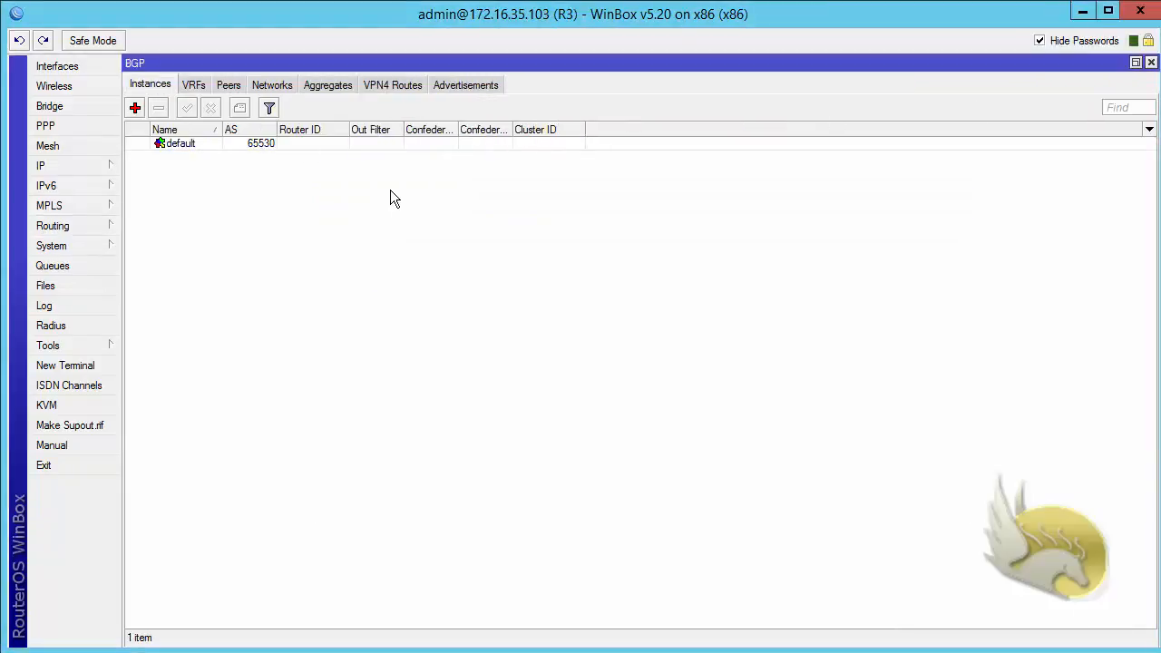
left_click(194, 147)
double_click(269, 144)
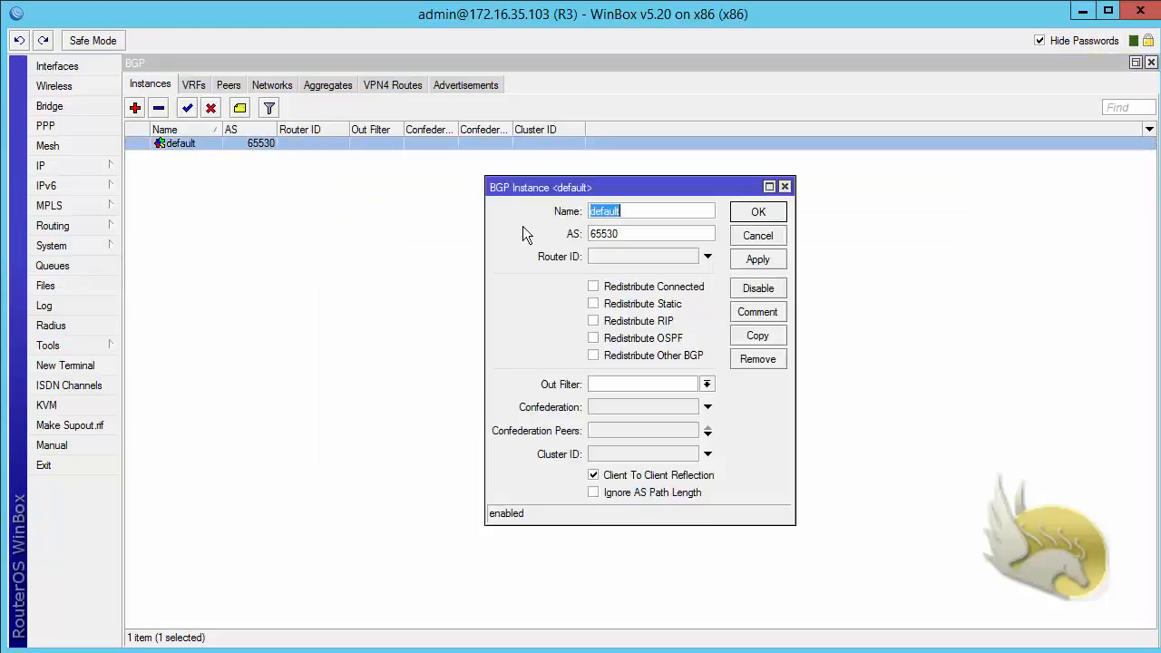
double_click(631, 233)
type("65000")
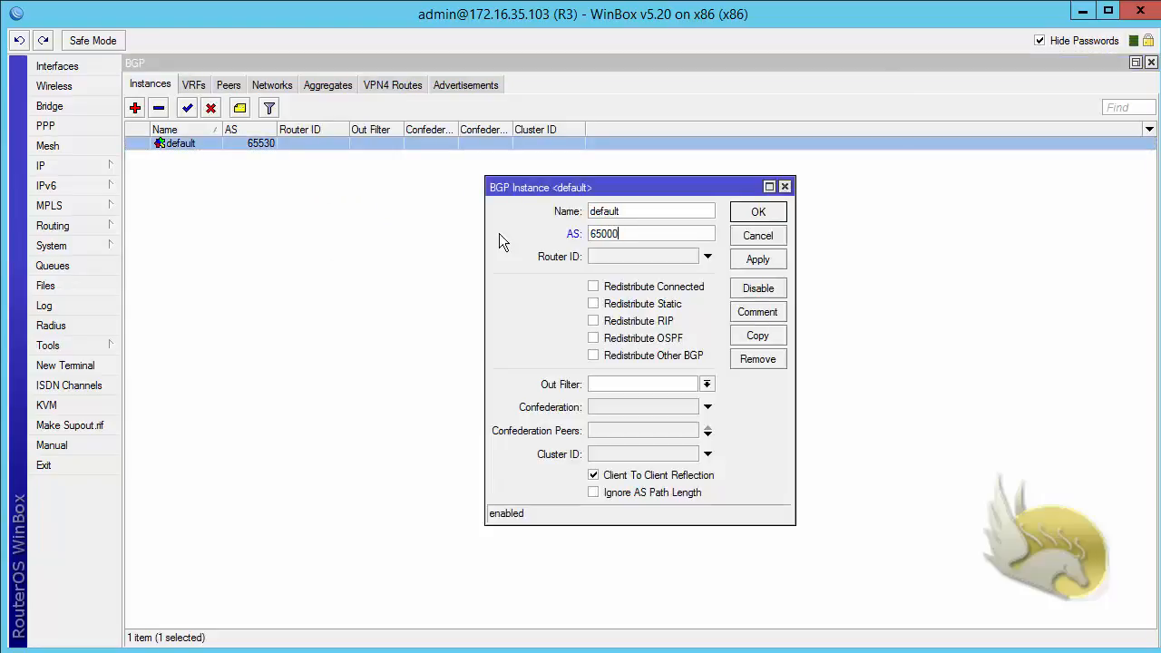
key("Tab")
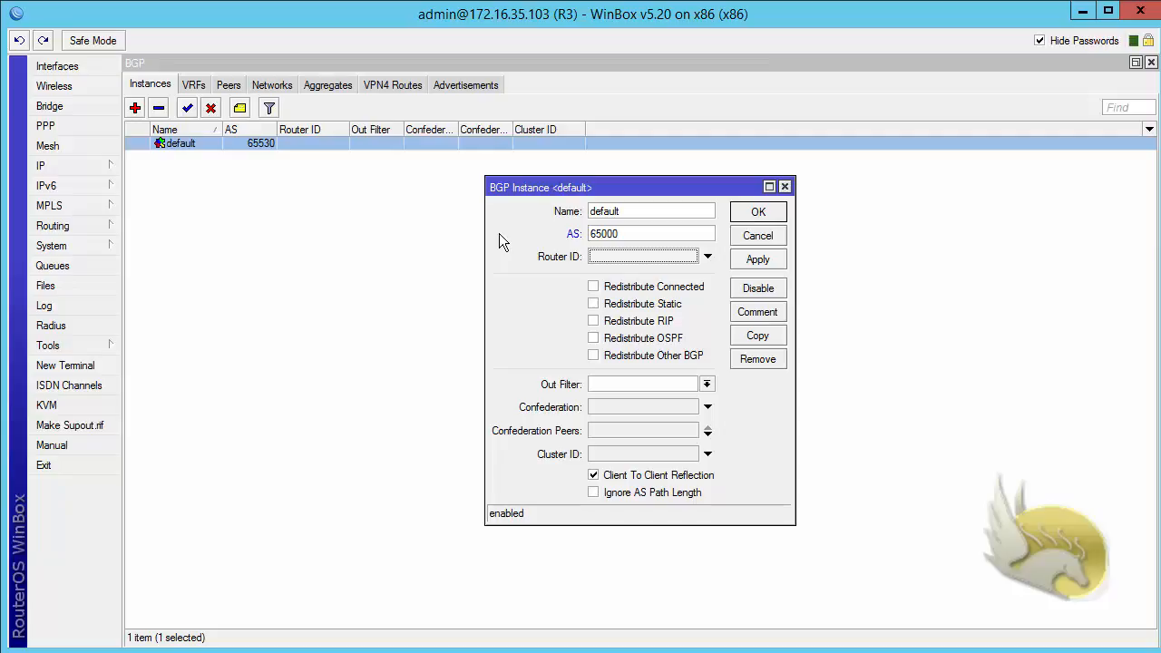
type("3.3.3.3")
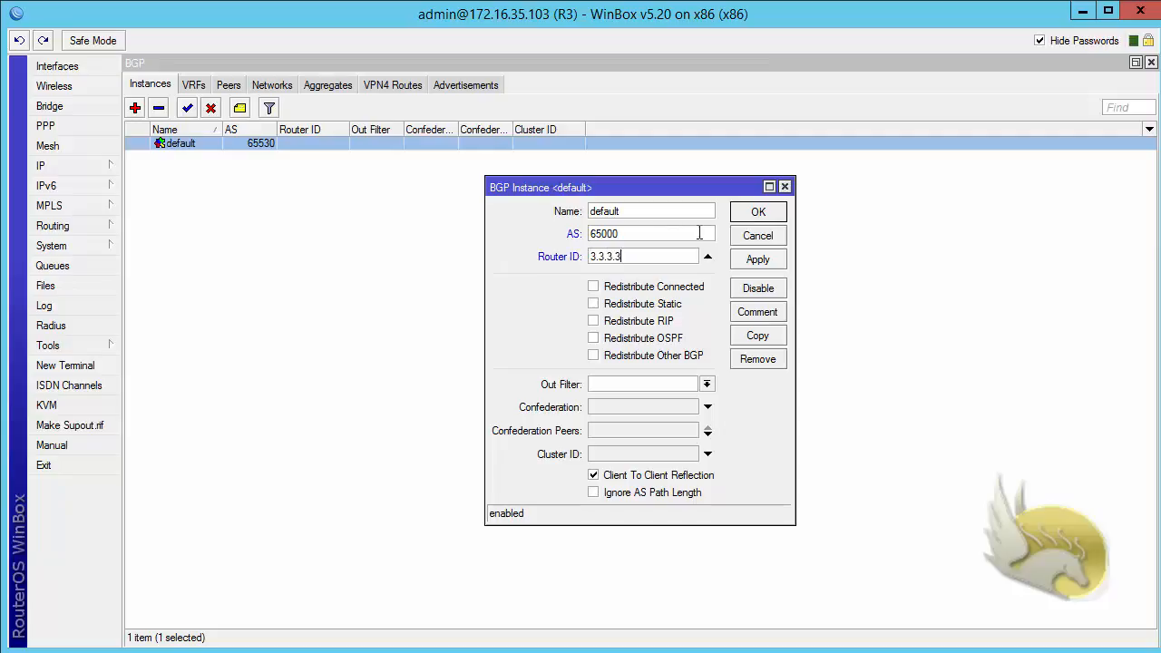
left_click(758, 214)
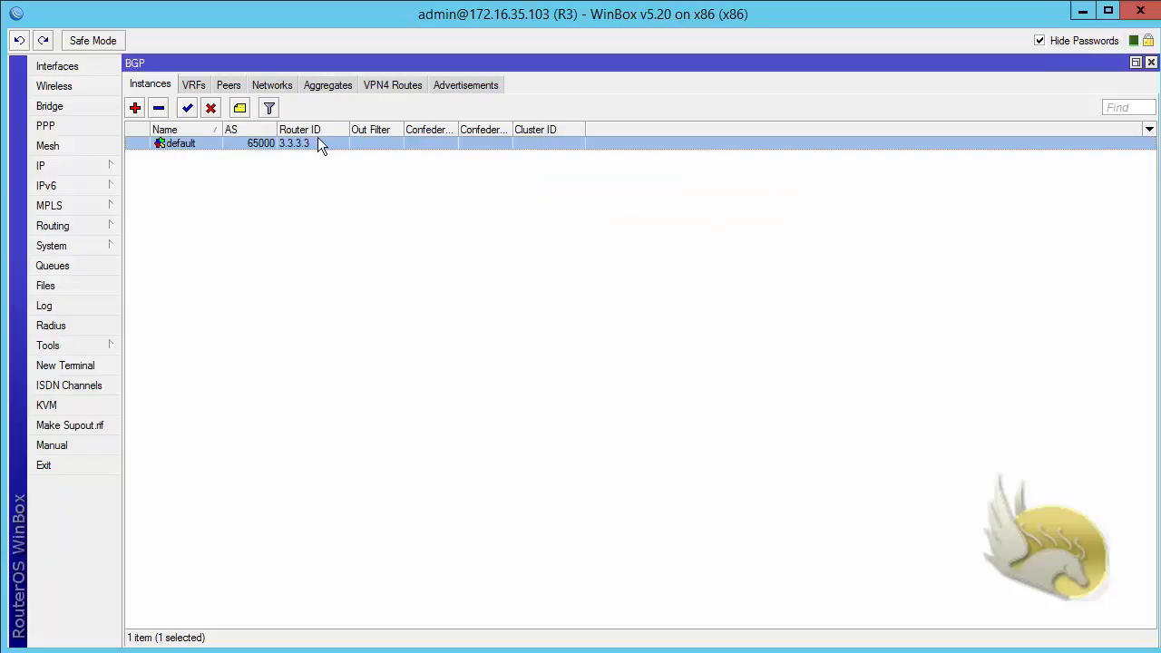
On R3, add a BGP peer named R1 with remote address 10.10.13.101 and remote AS 65000
left_click(228, 85)
left_click(134, 108)
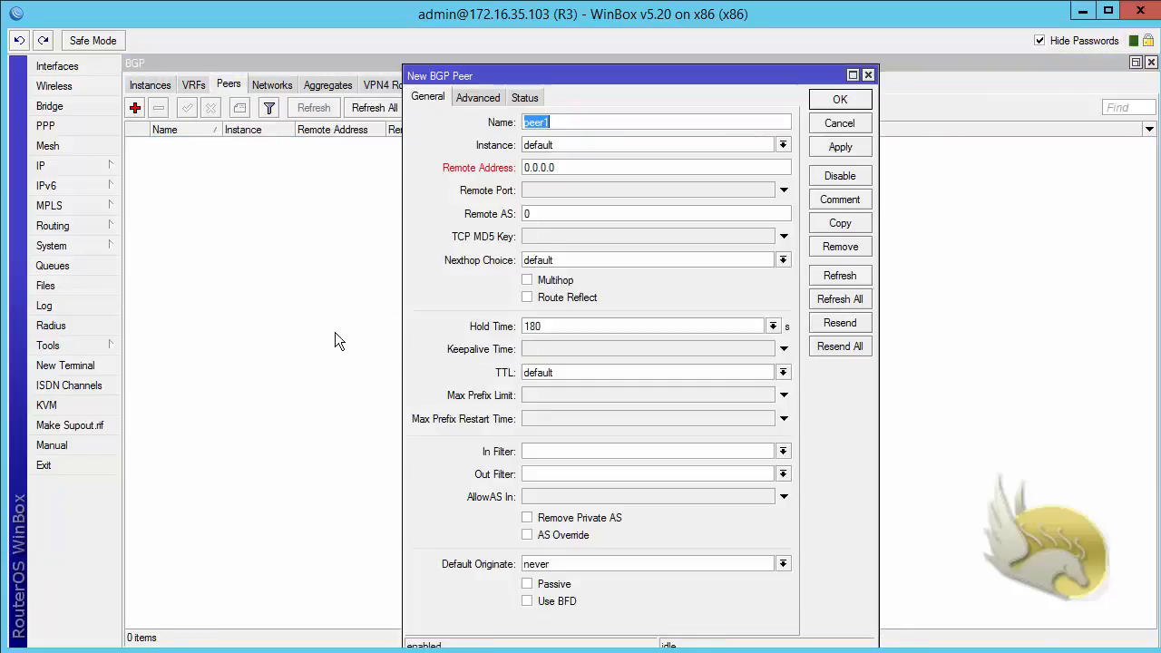
type("R1")
double_click(570, 169)
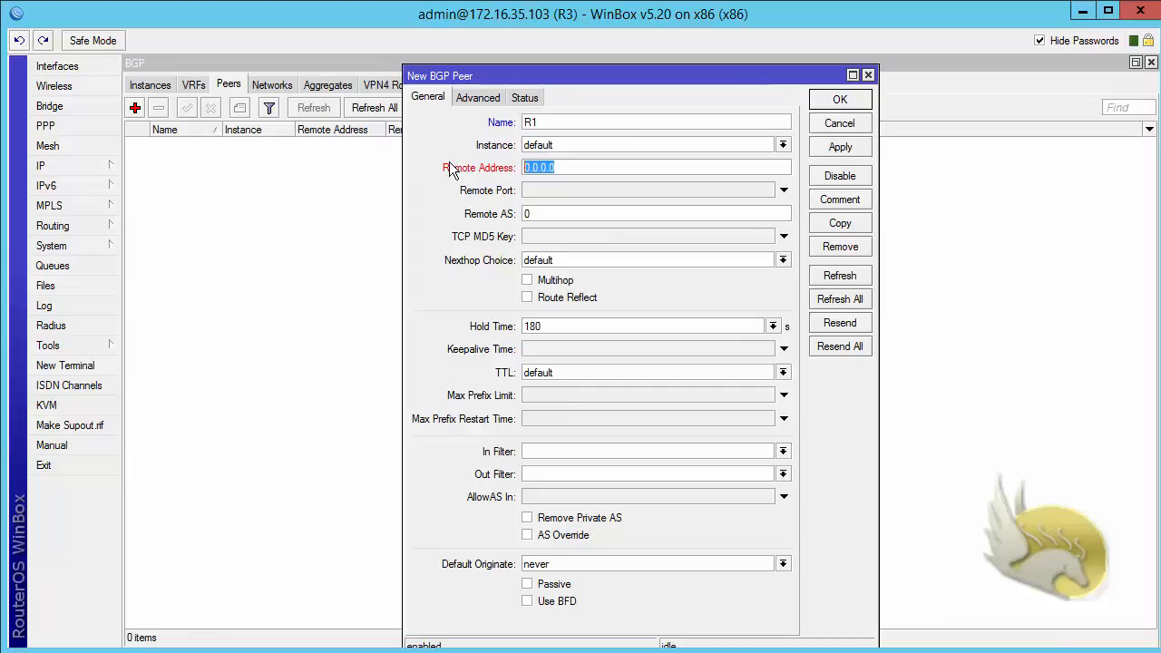
type("10.10.13.")
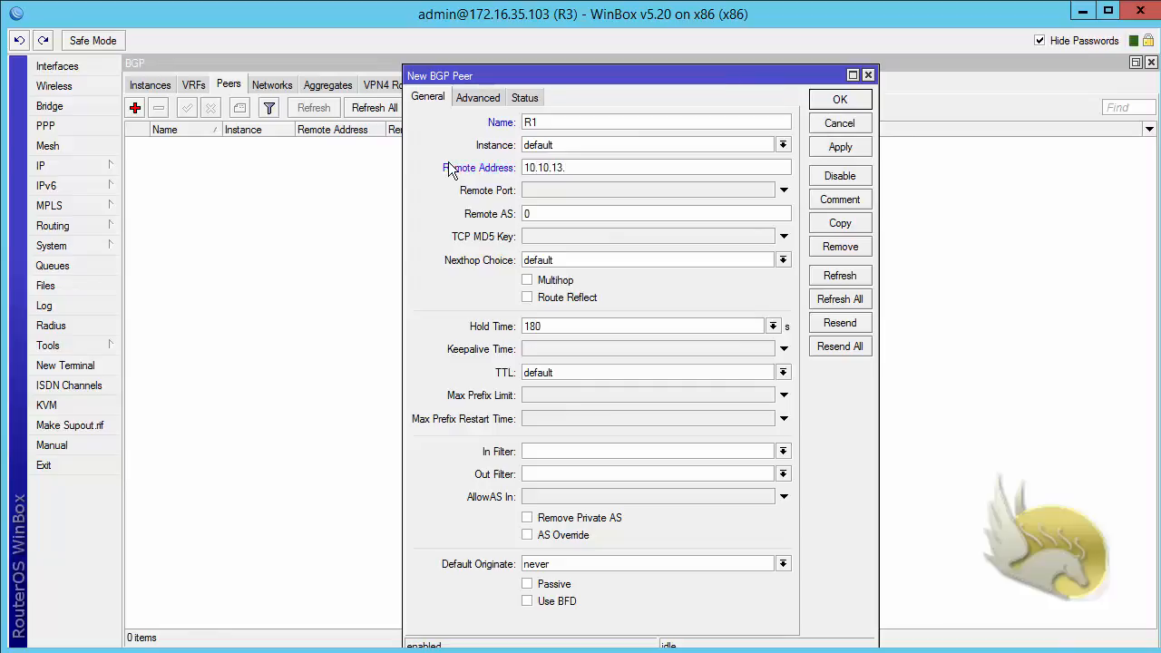
type("101")
key("Tab")
key("Tab")
type("65000")
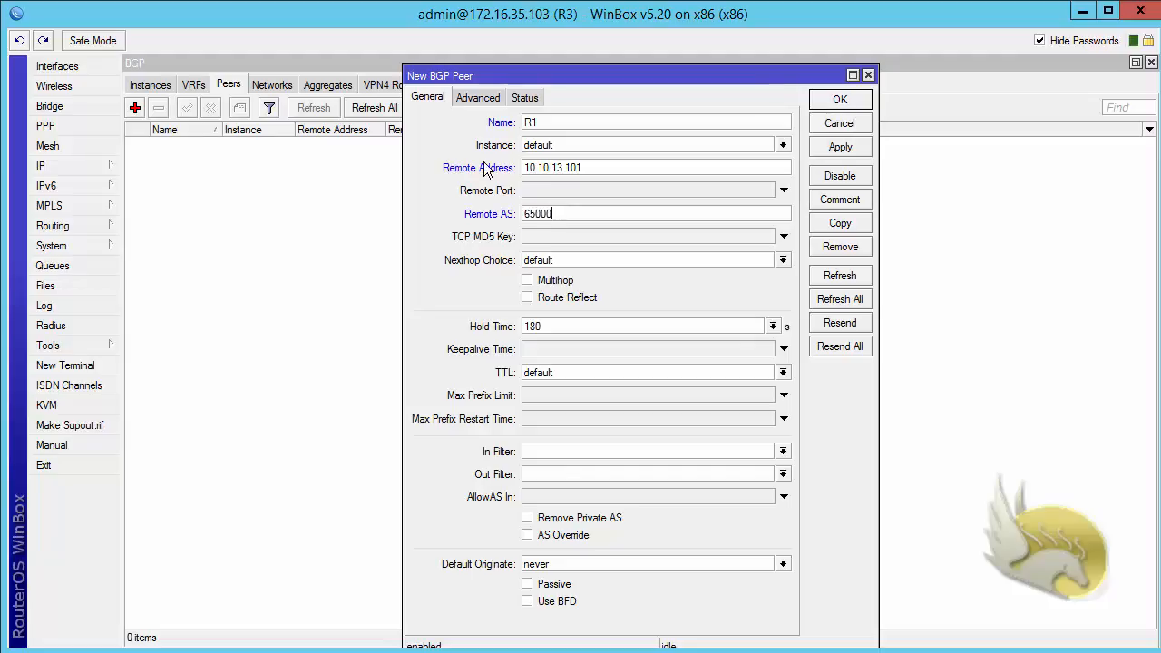
left_click(822, 103)
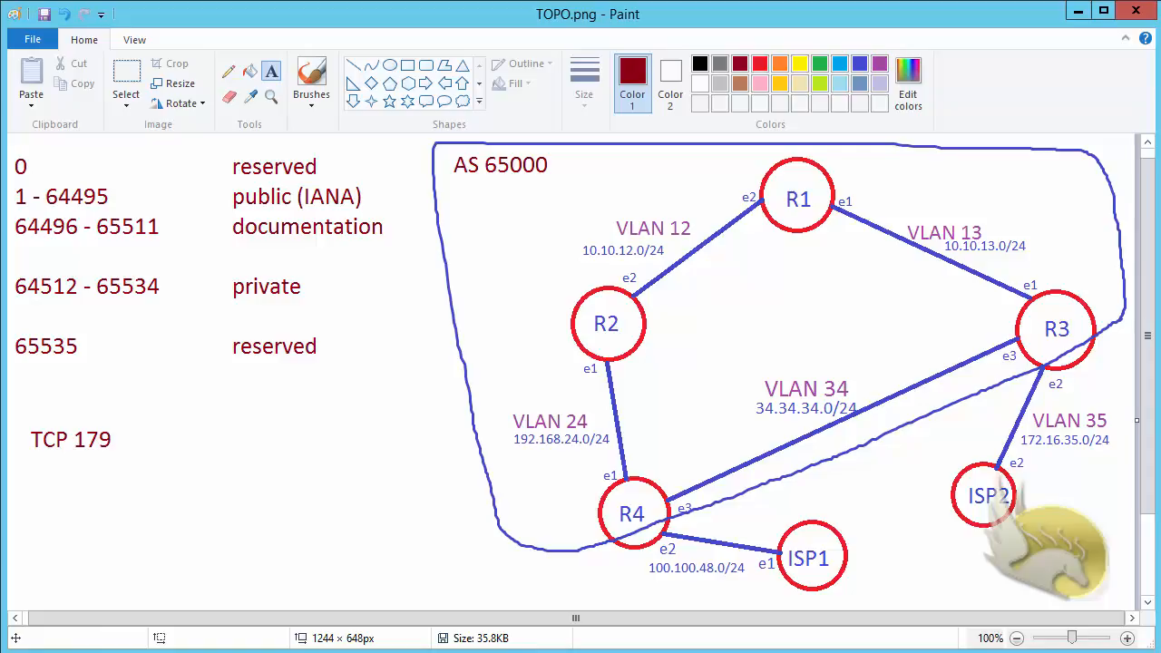
Return from the Paint topology diagram to R3's WinBox session and start a new BGP peer named R4
key("alt+Tab")
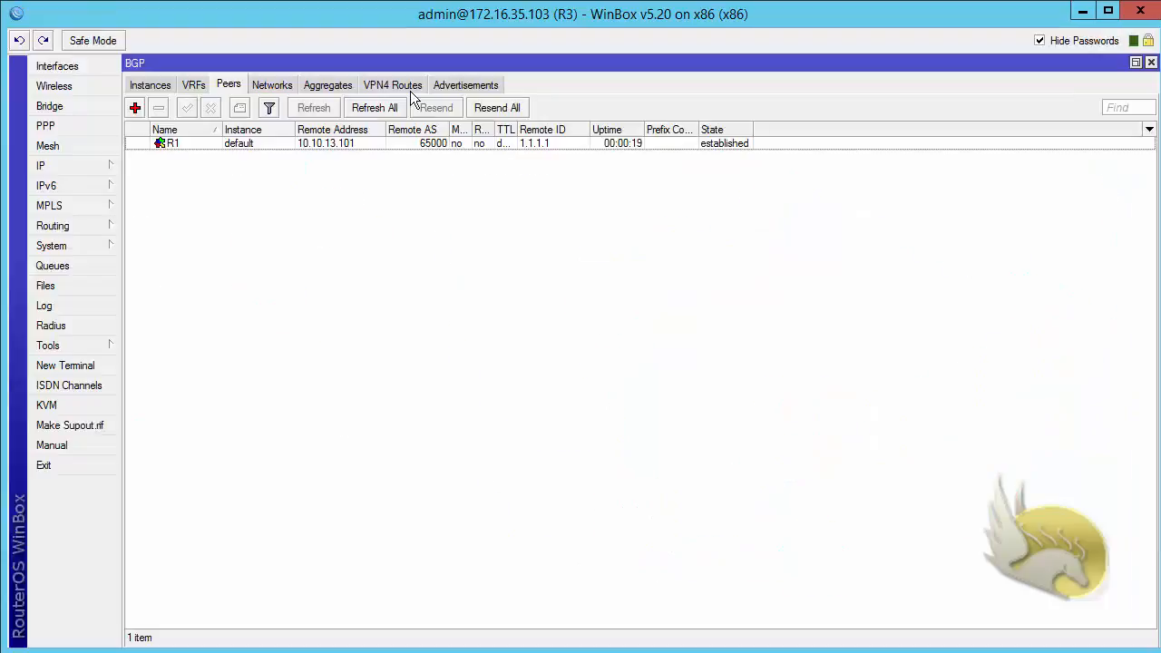
left_click(134, 109)
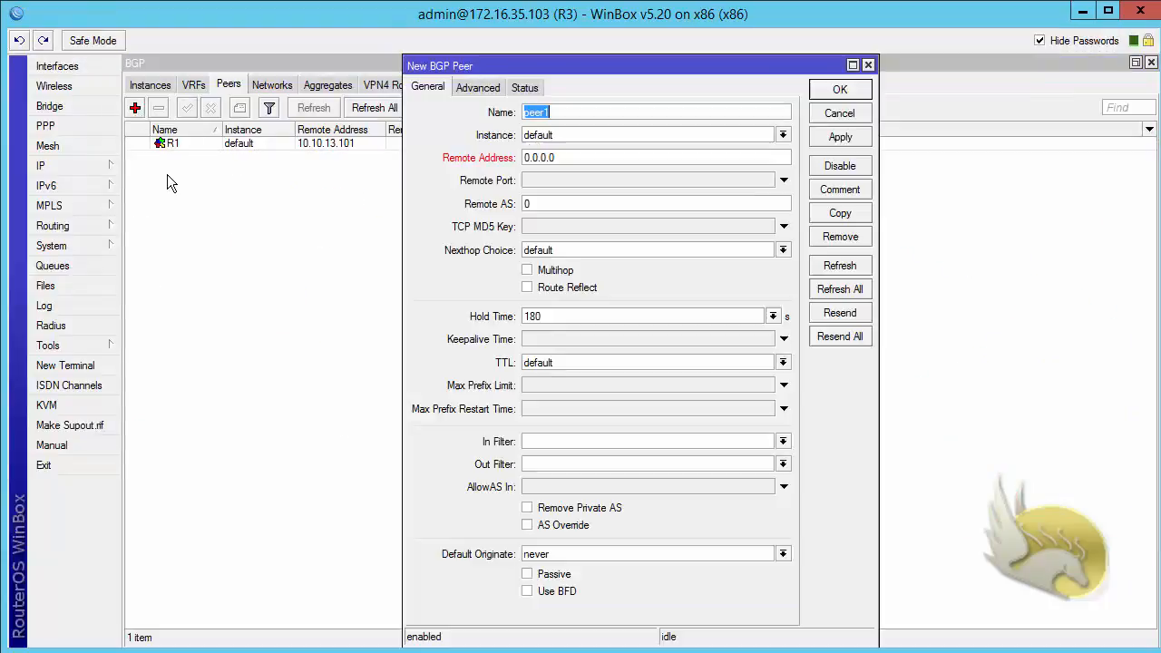
type("R4")
double_click(573, 158)
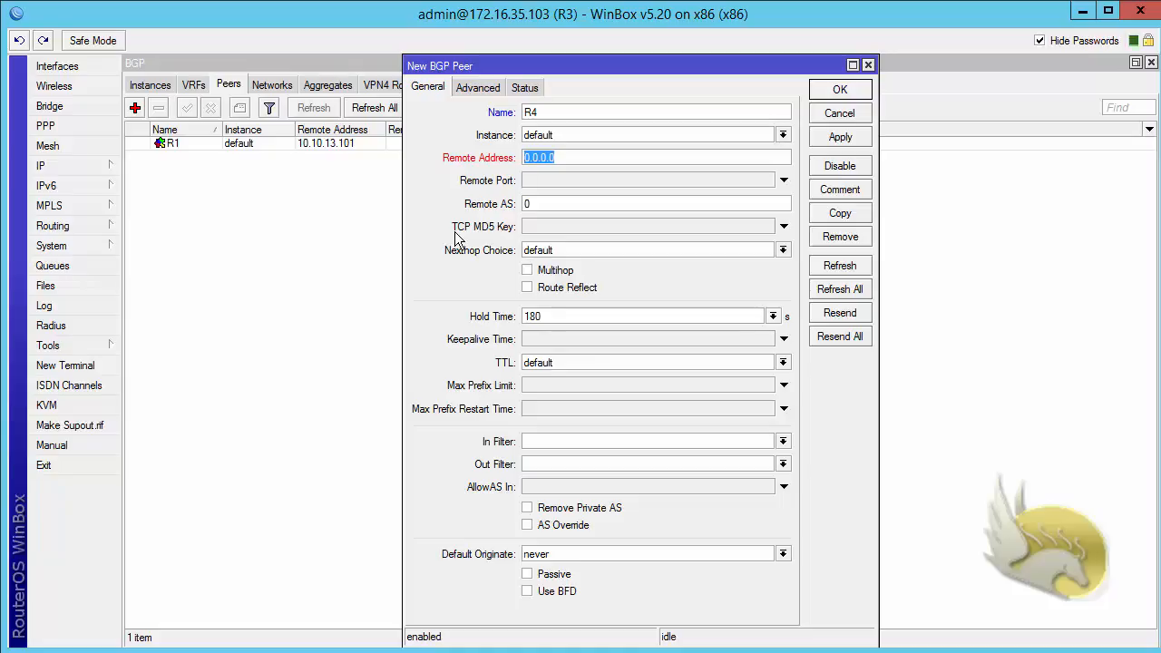
Ping R4's loopback address 4.4.4.4 from R3, then stop the ping
left_click(73, 345)
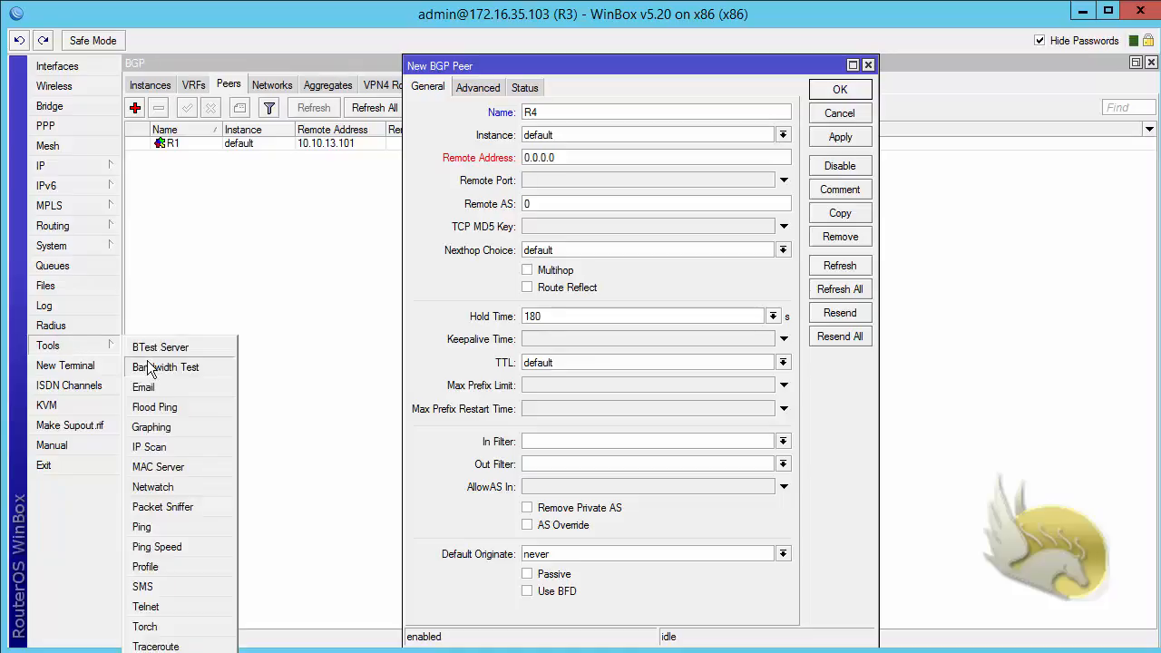
left_click(179, 529)
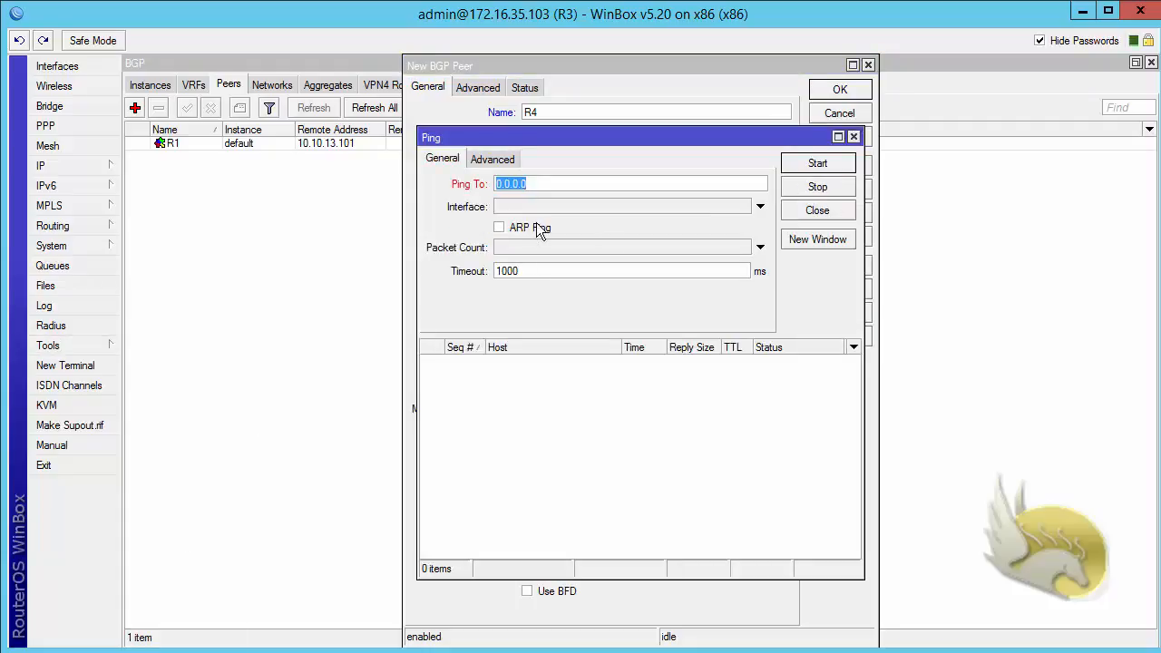
type("4.4.4.4")
left_click(807, 169)
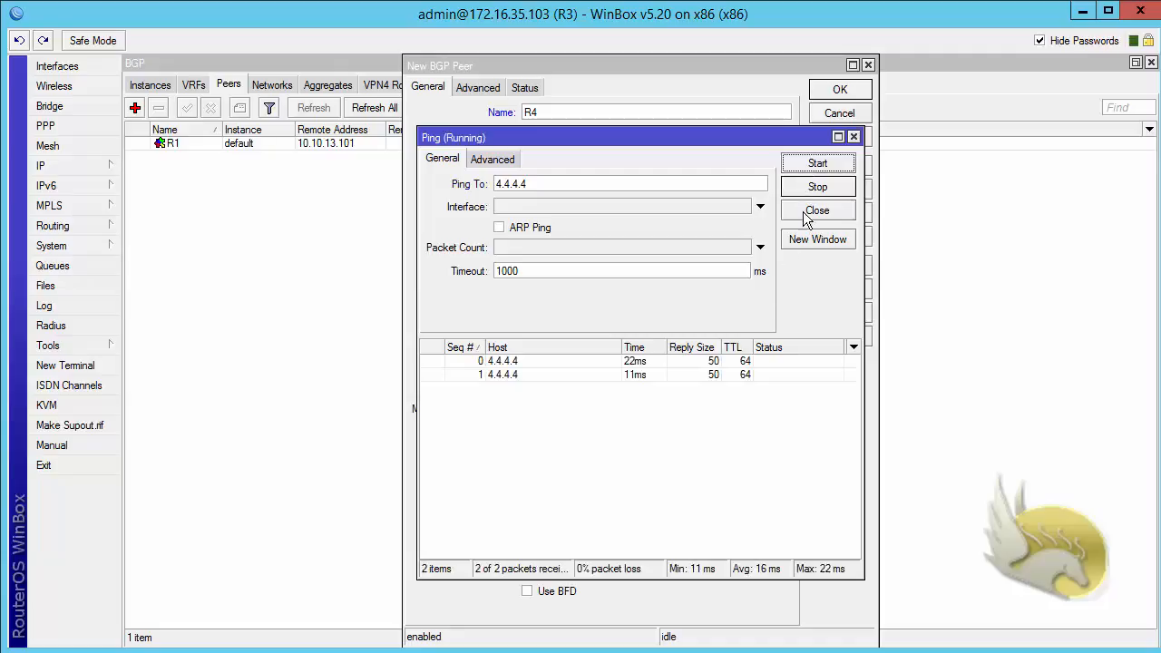
left_click(810, 189)
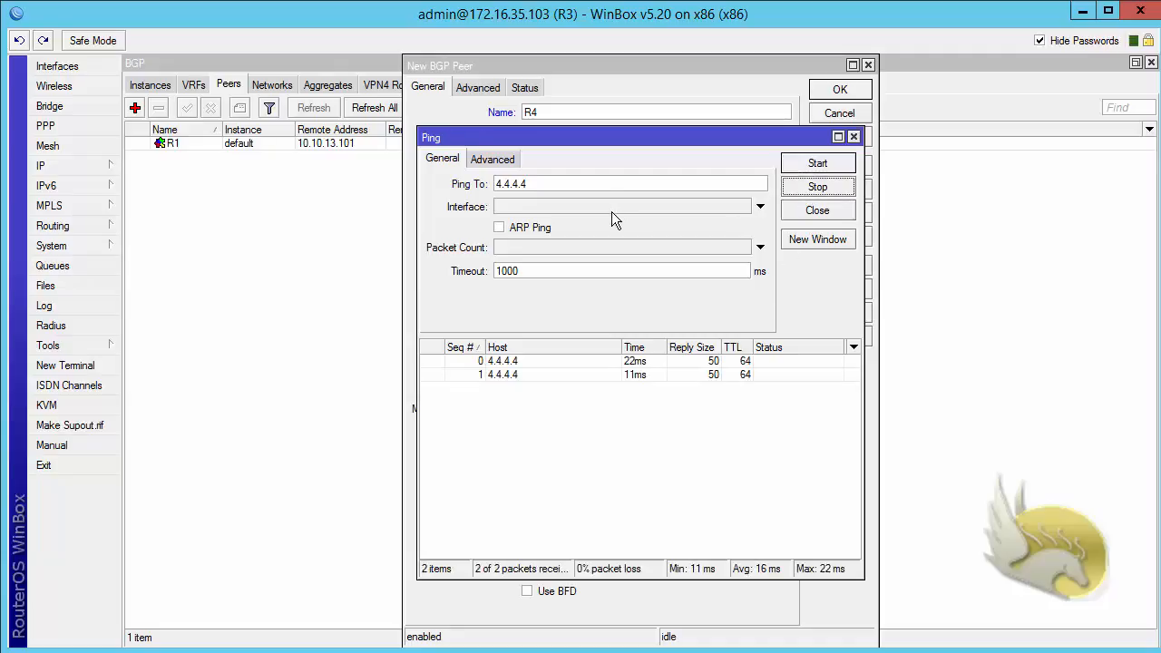
Repeat the ping to 4.4.4.4 with source address 3.3.3.3, then stop it and close the Ping tool
left_click(505, 164)
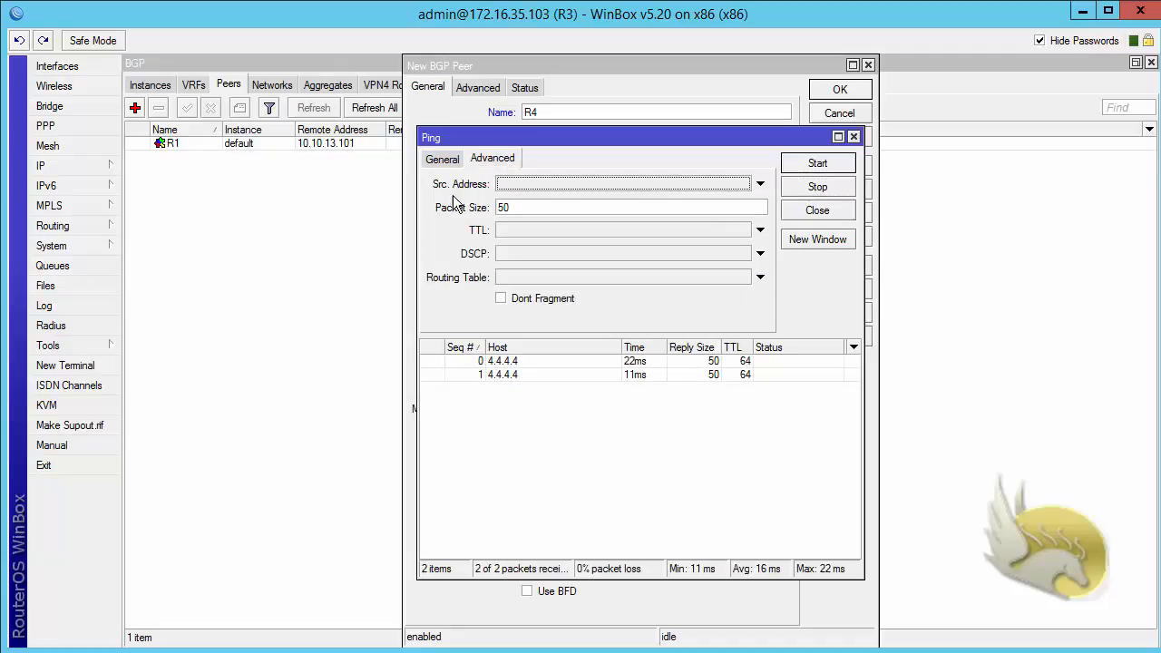
left_click(503, 185)
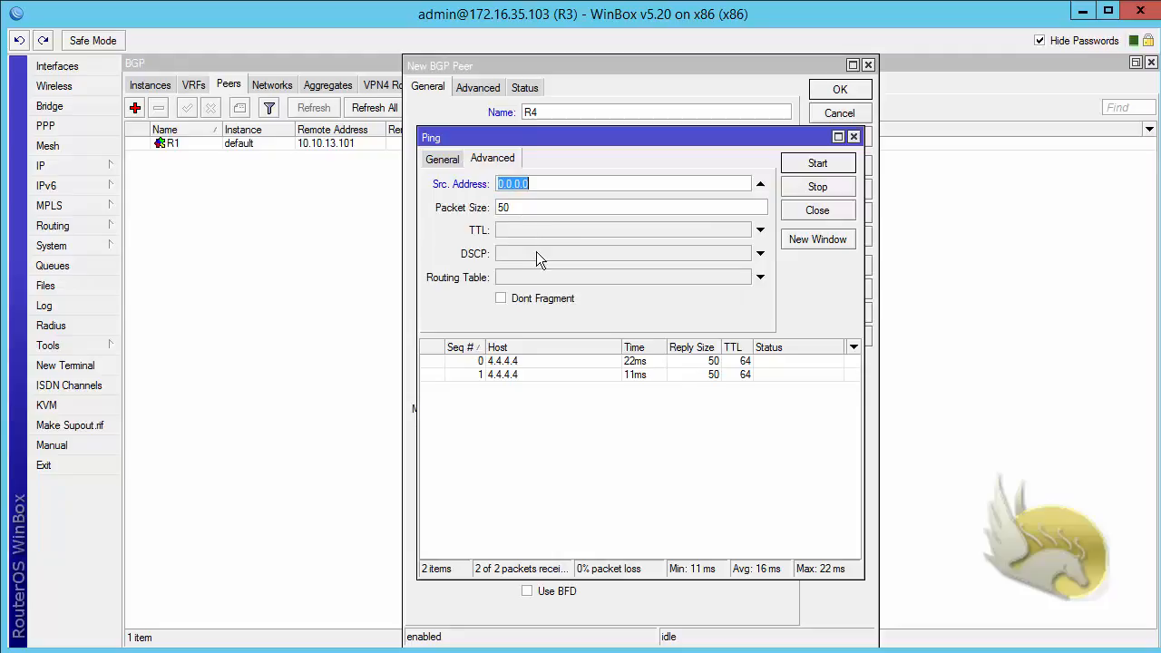
type("3.3.3.3")
left_click(820, 163)
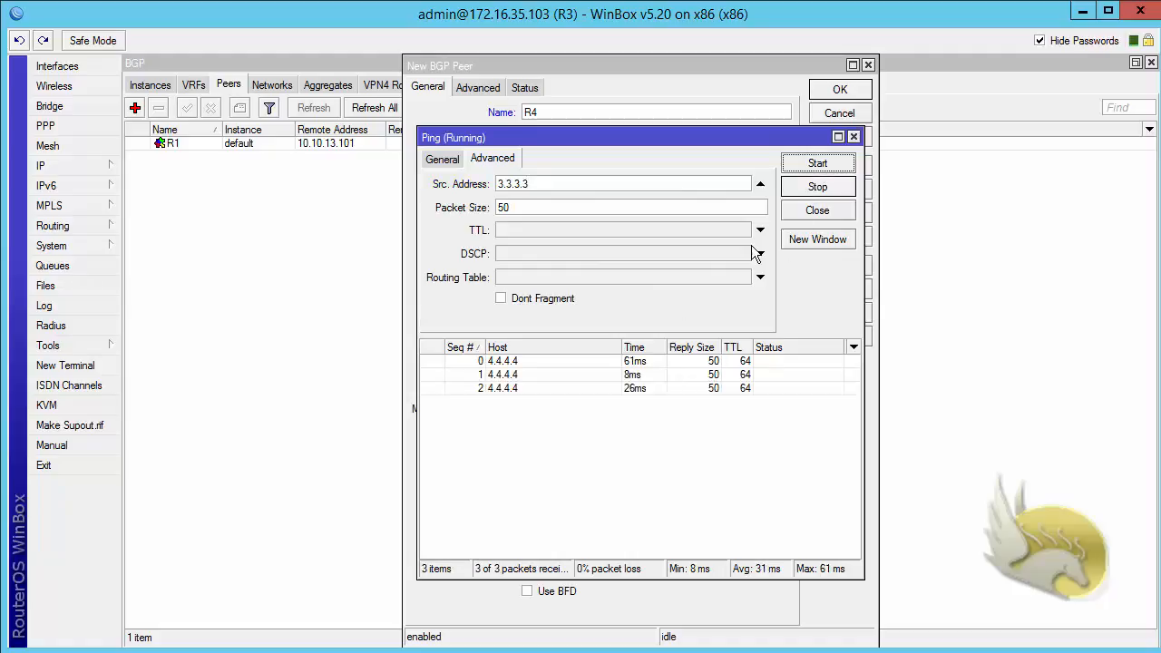
left_click(804, 187)
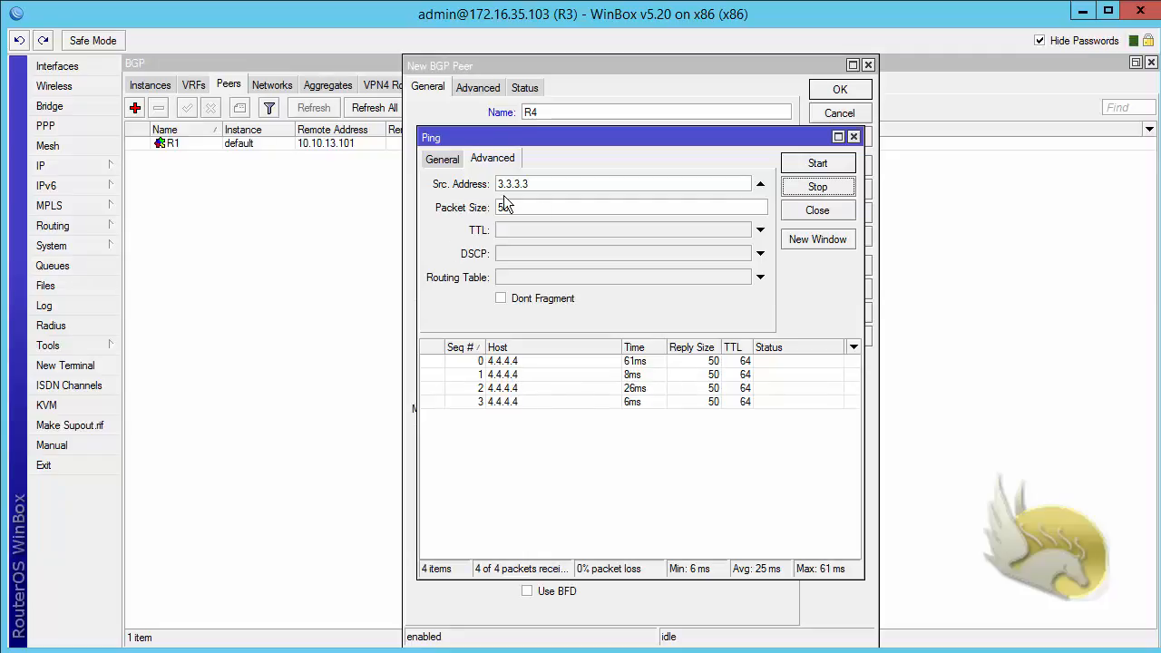
left_click(812, 211)
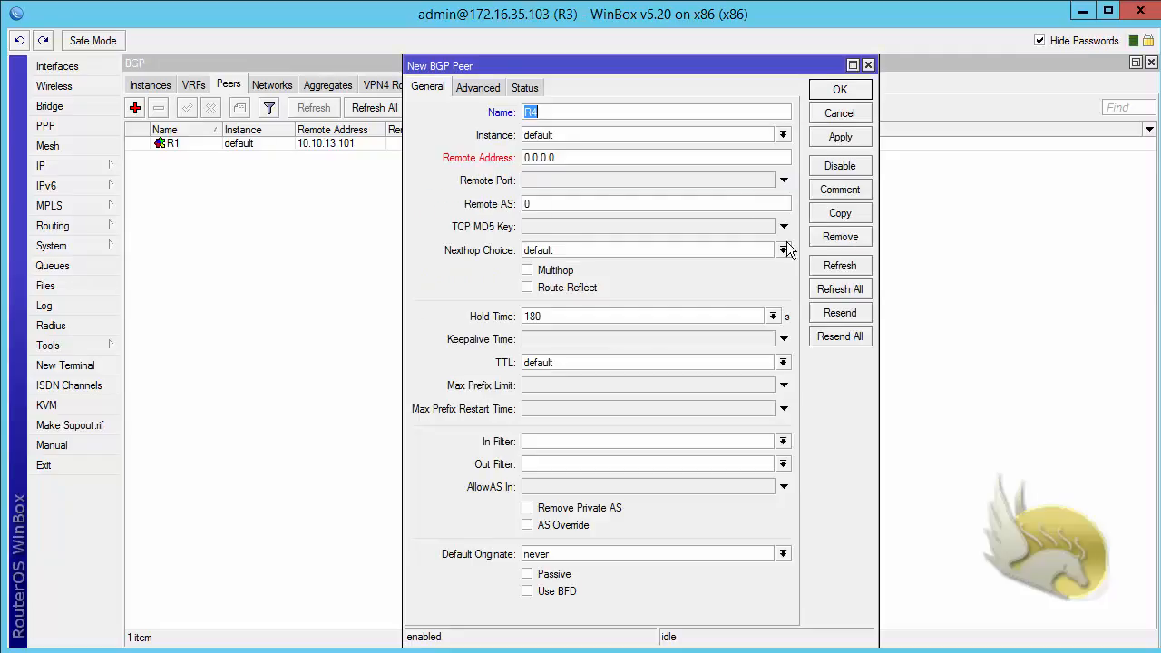
Set the new R4 peer's remote address to 4.4.4.4 and its remote AS to 65000
double_click(555, 157)
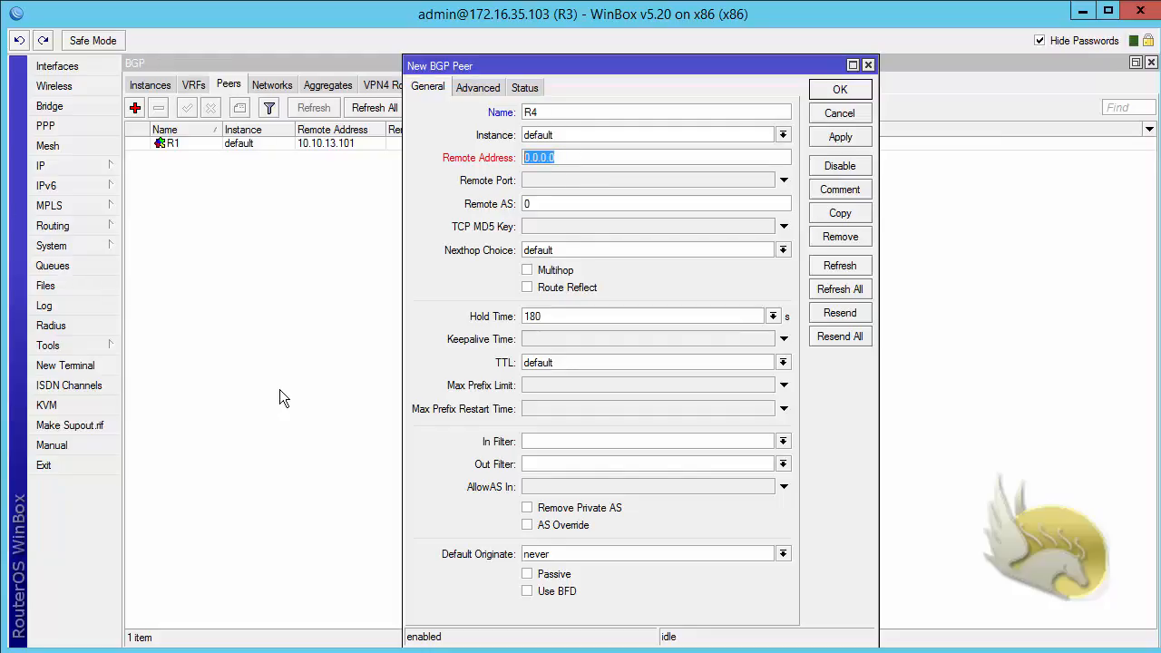
type("4.4.4.4")
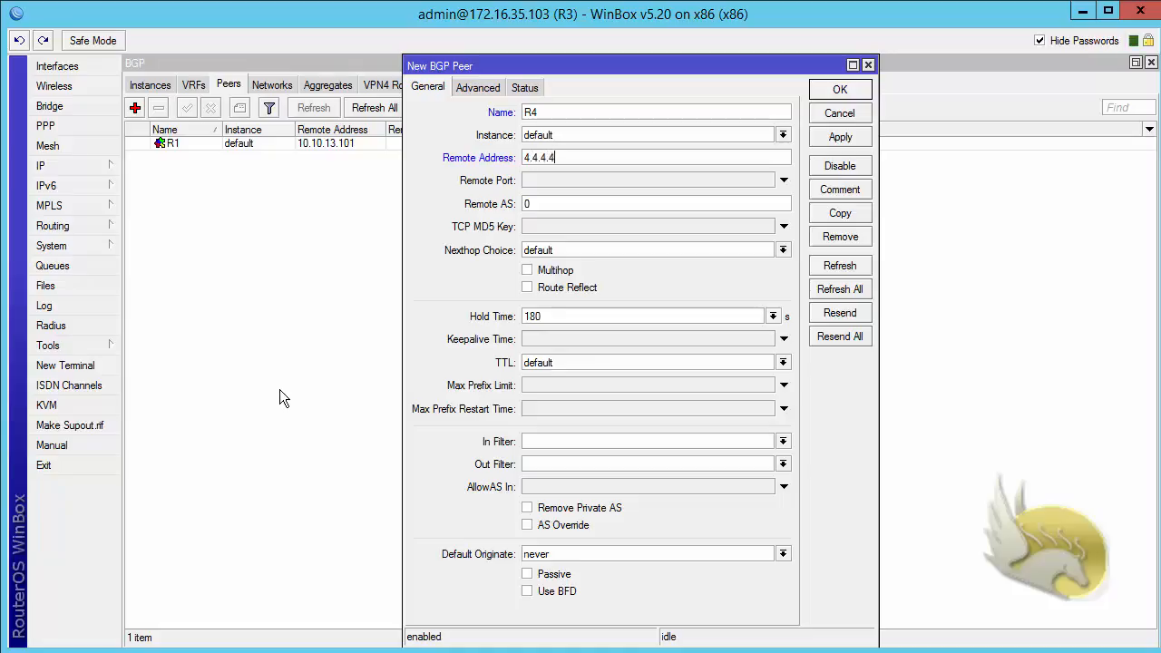
double_click(520, 197)
type("65000")
Set the new R4 peer's update source to lo0 and save the peer
left_click(477, 93)
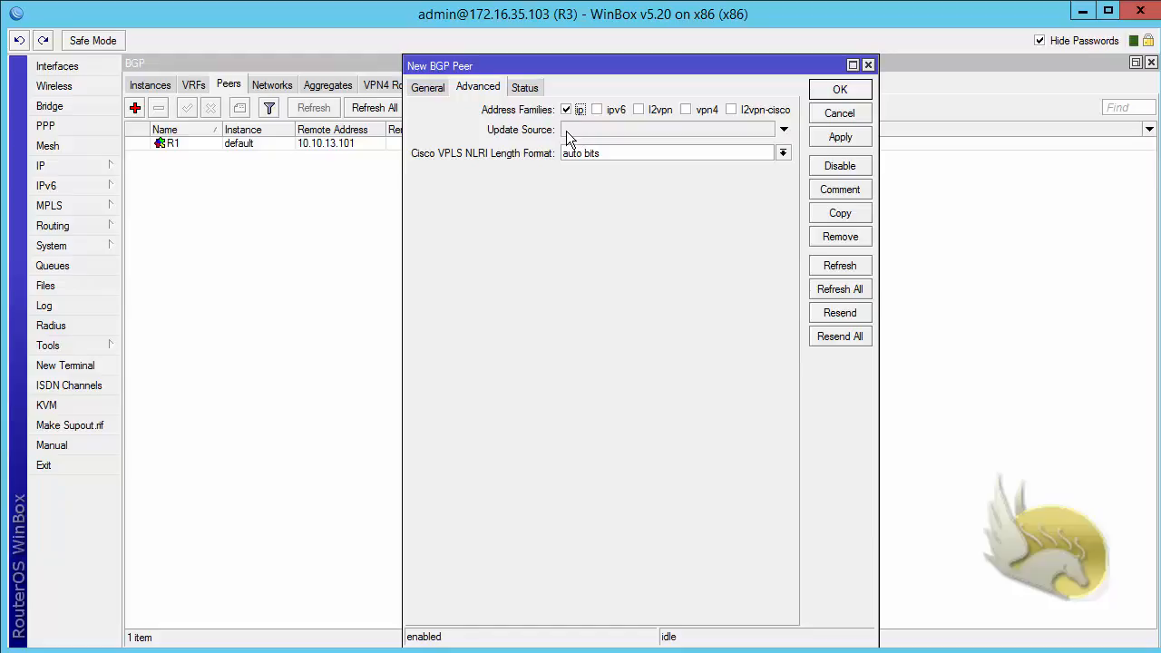
left_click(567, 136)
left_click(768, 133)
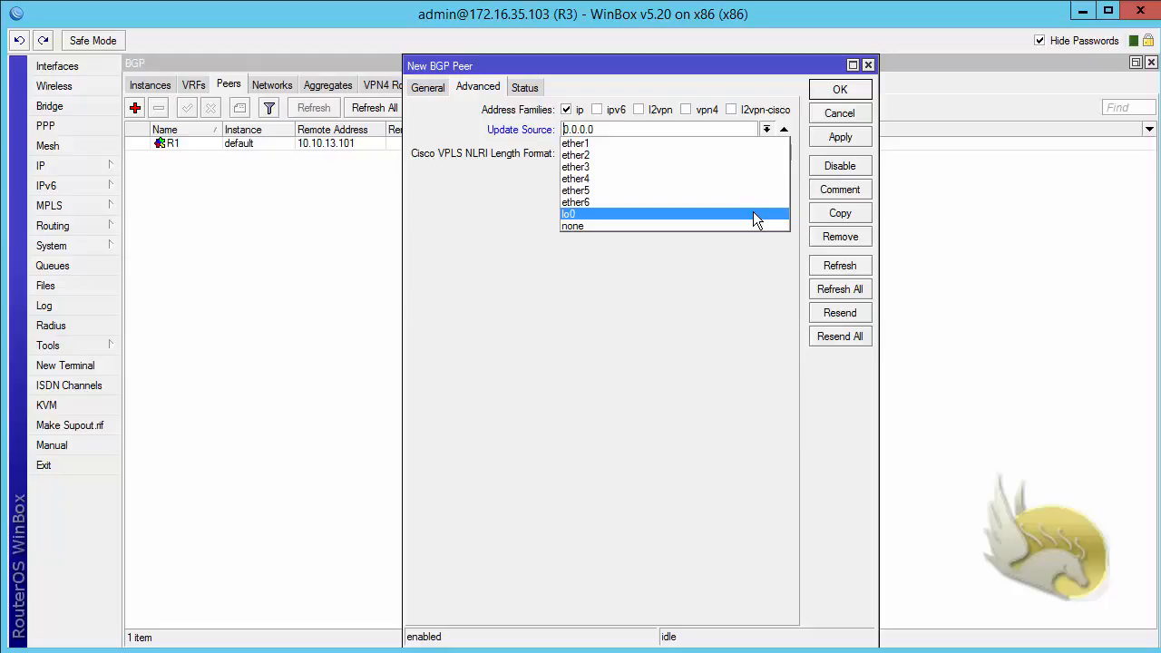
left_click(618, 214)
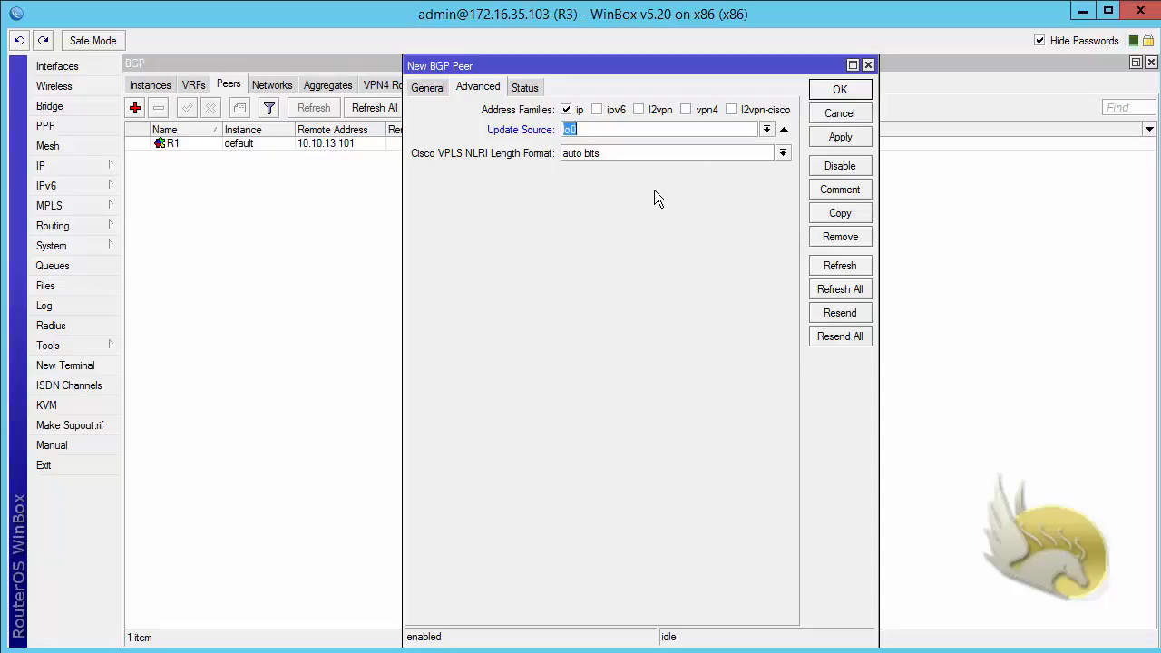
left_click(830, 88)
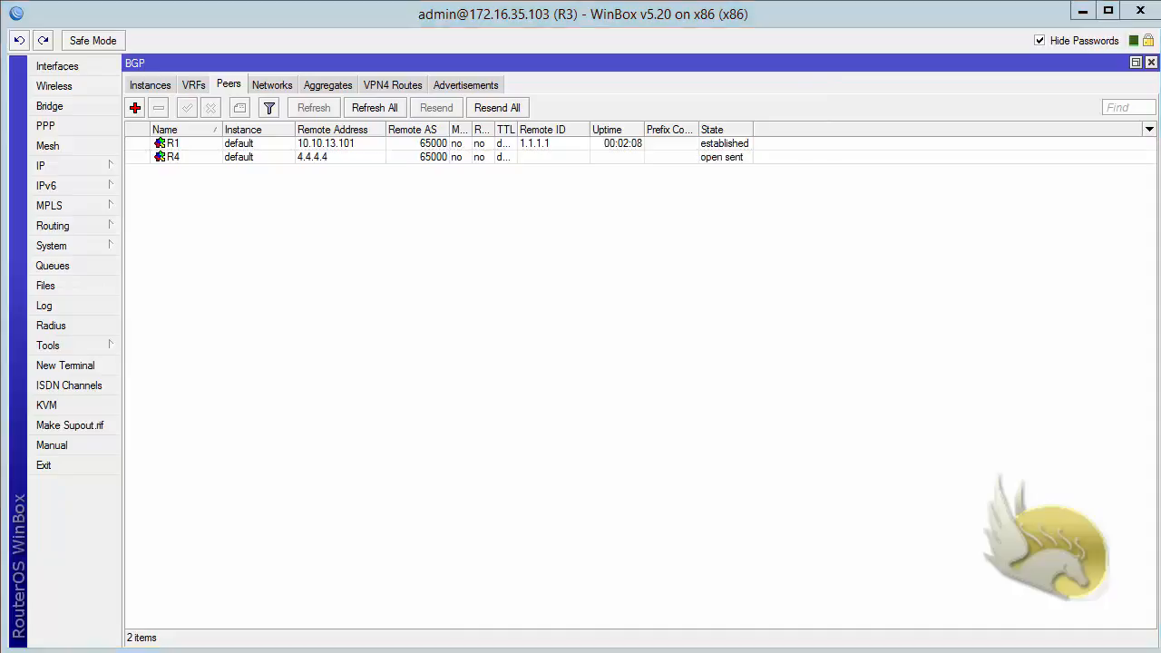
Switch to R4's WinBox session and start a BGP peer named R3 with remote address 3.3.3.3 and remote AS 65000
key("alt+Tab")
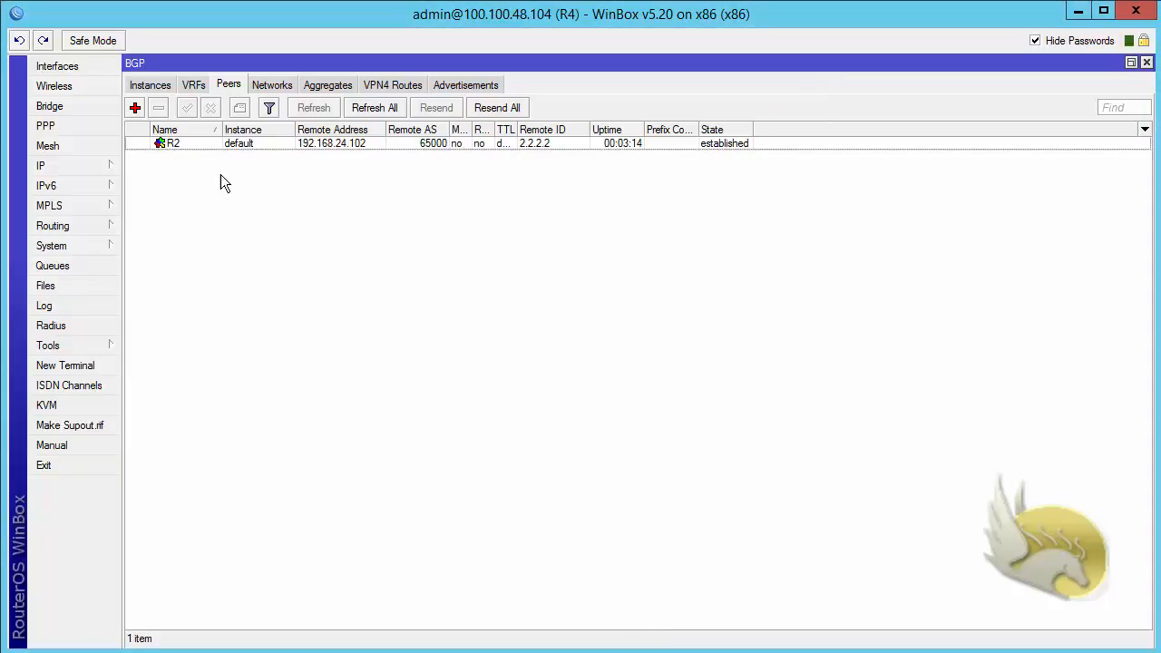
left_click(135, 108)
type("R3")
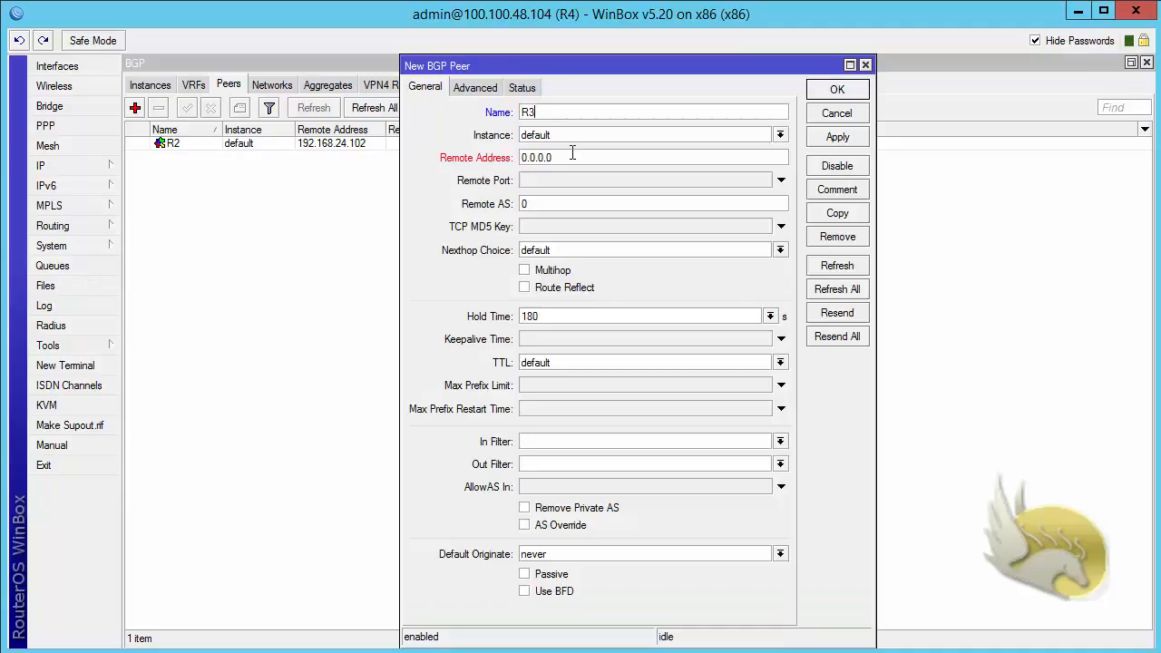
left_click_drag(572, 153, 456, 160)
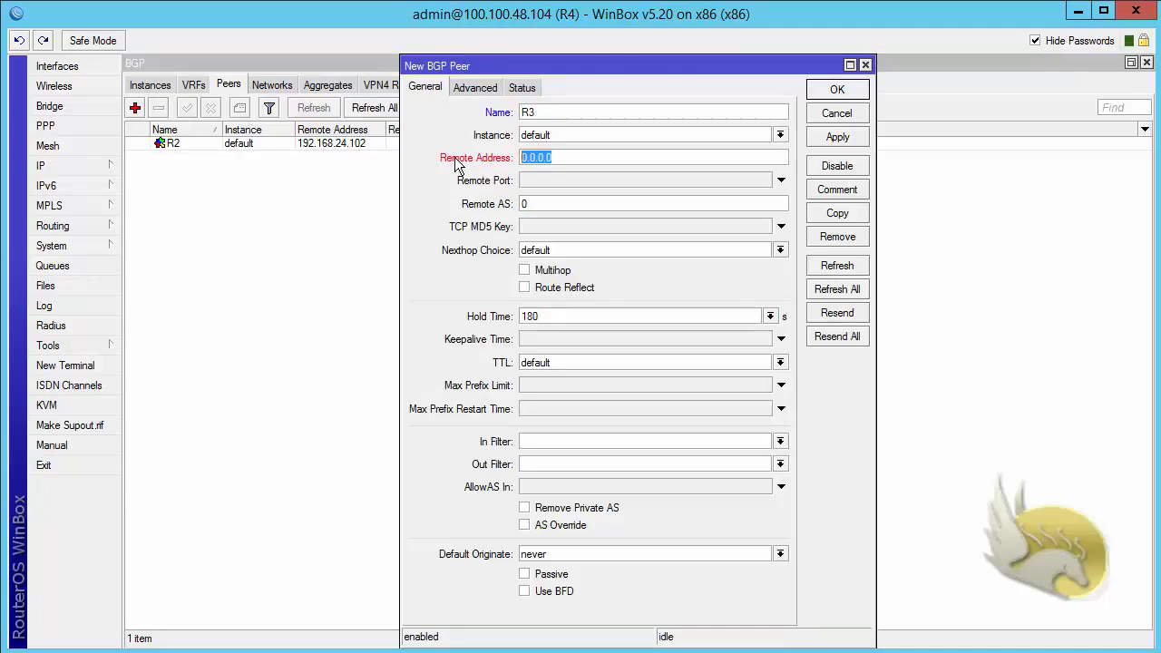
type("3.3.3.3")
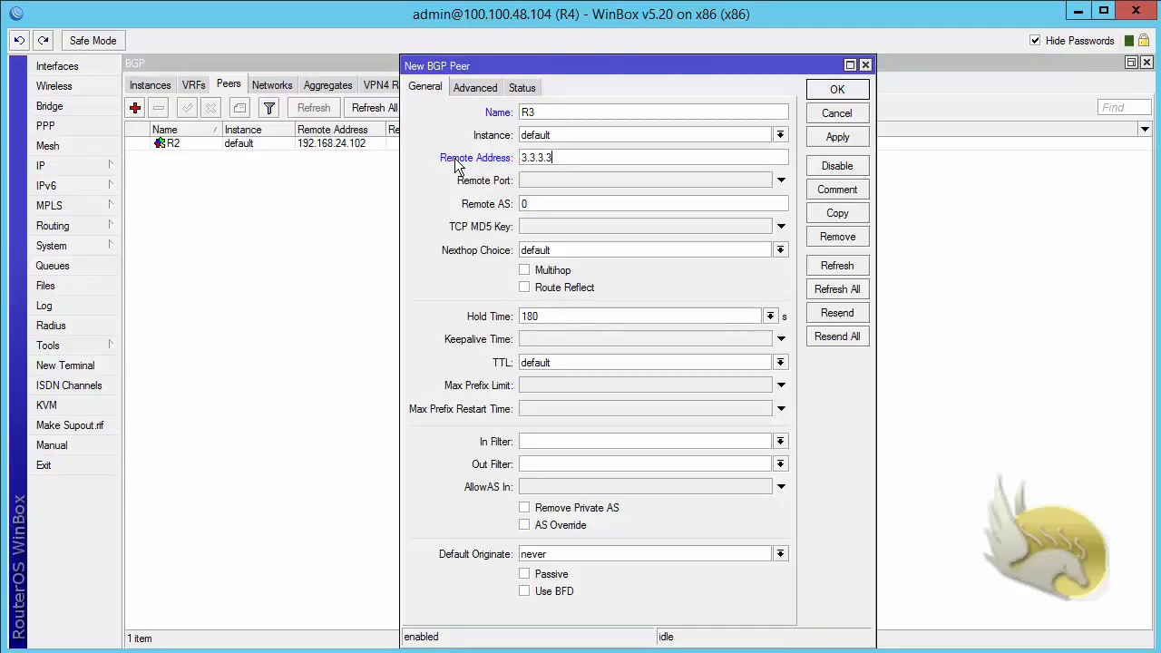
key("Tab")
key("Tab")
type("65000")
Set the new R3 peer's update source to lo0, save the peer and select it in the peer list
left_click(472, 89)
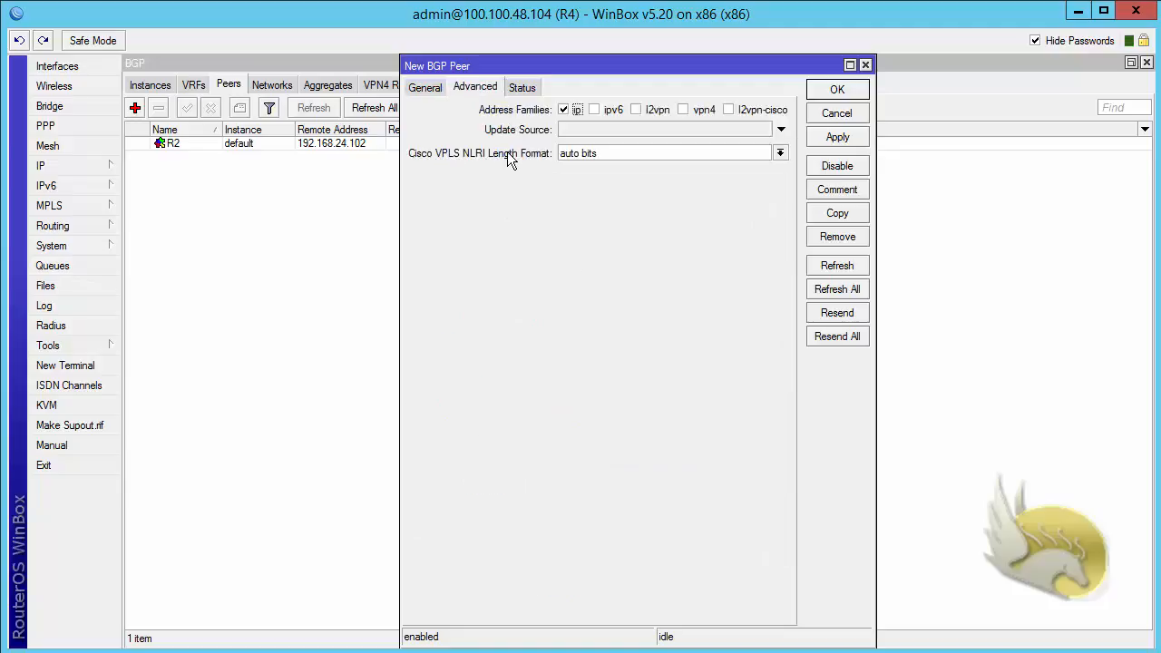
left_click(572, 131)
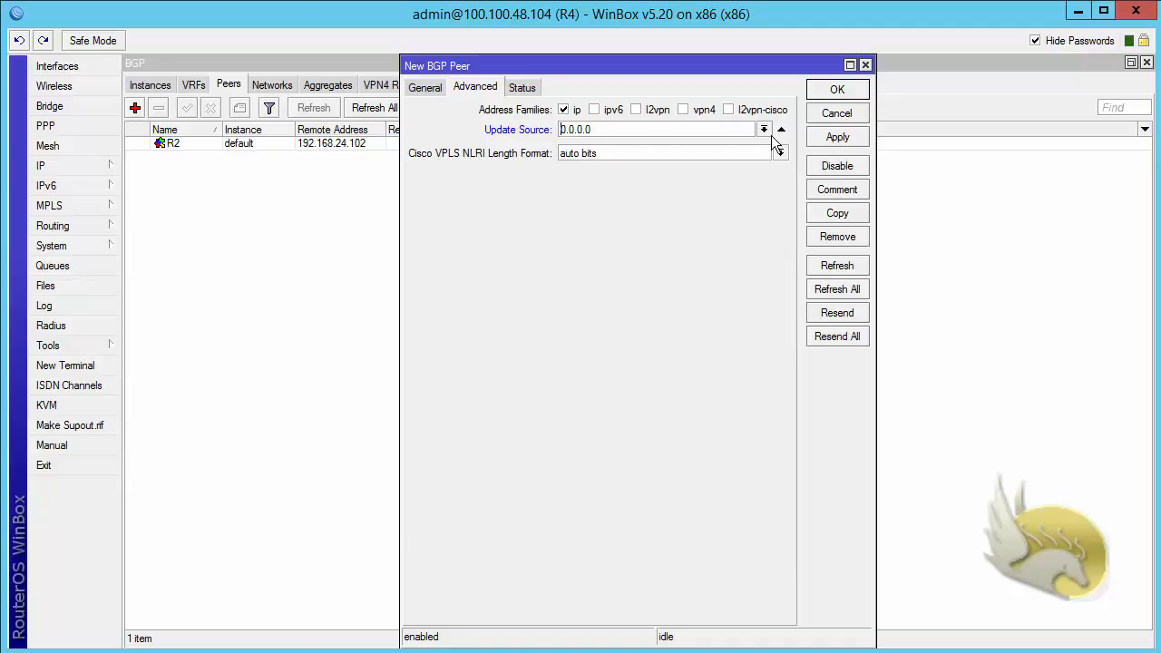
left_click(765, 132)
left_click(718, 214)
left_click(821, 95)
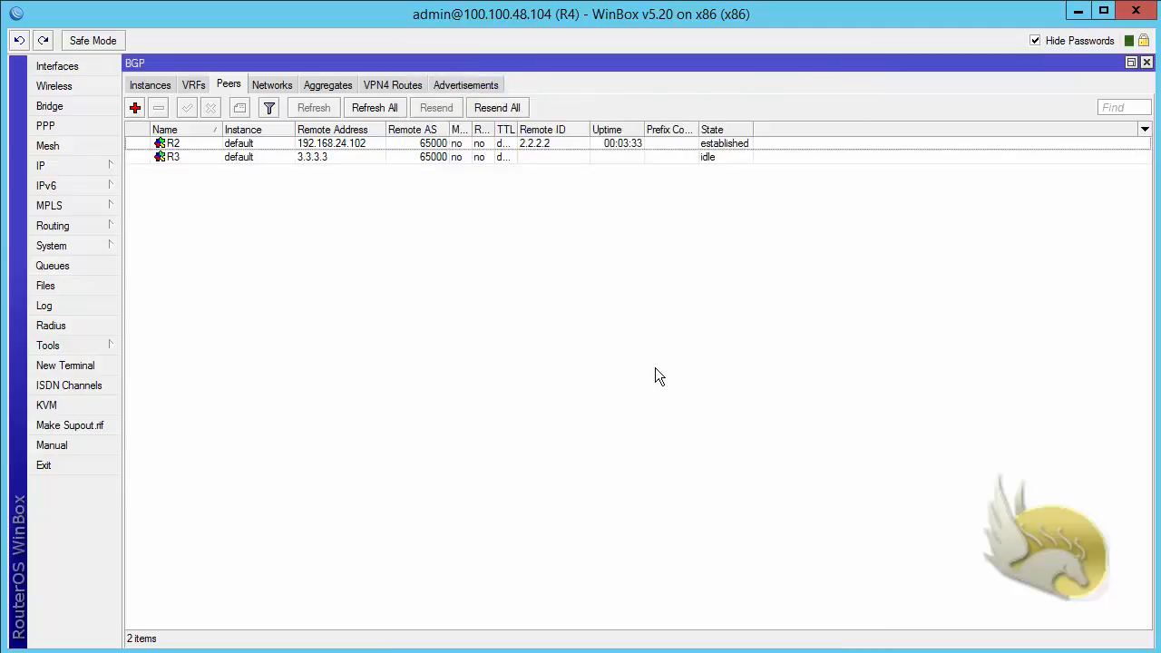
left_click(722, 157)
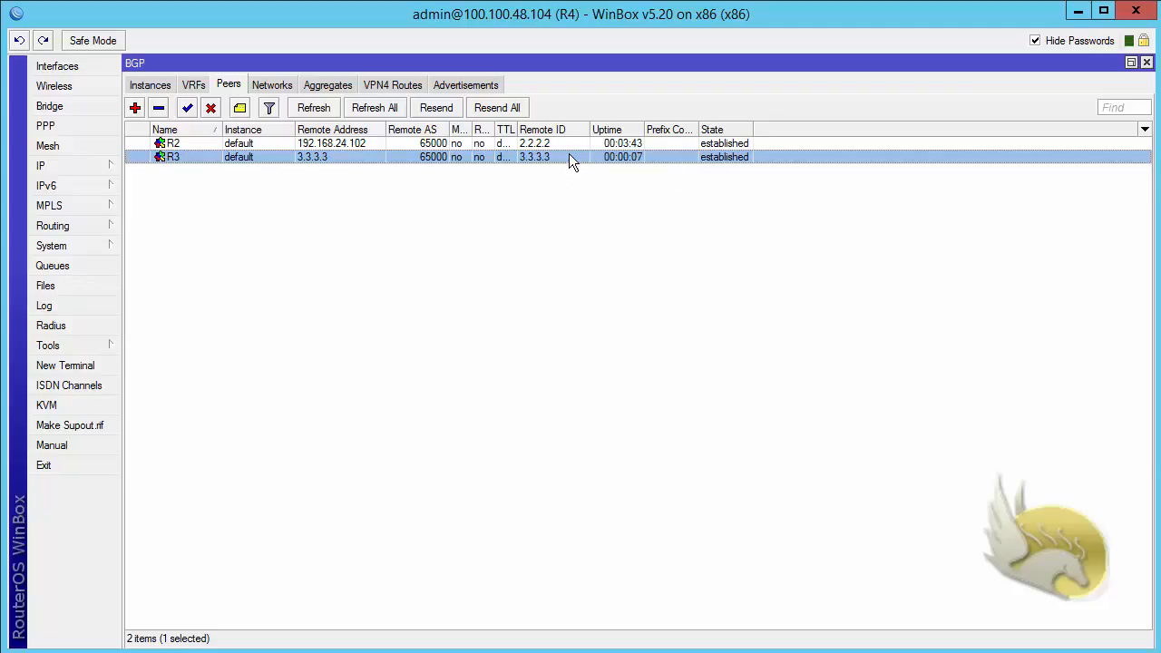
Switch to the Paint topology diagram, brush a path from R3 through R1 and R2 to R4, and undo it
key("alt+Tab")
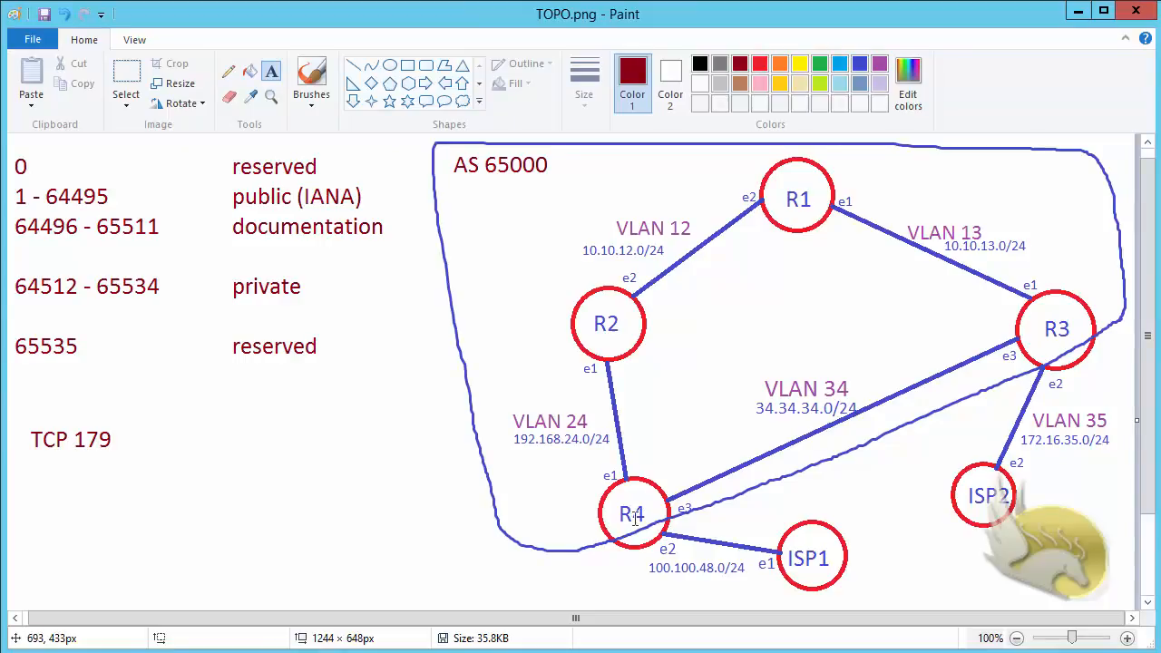
left_click(311, 86)
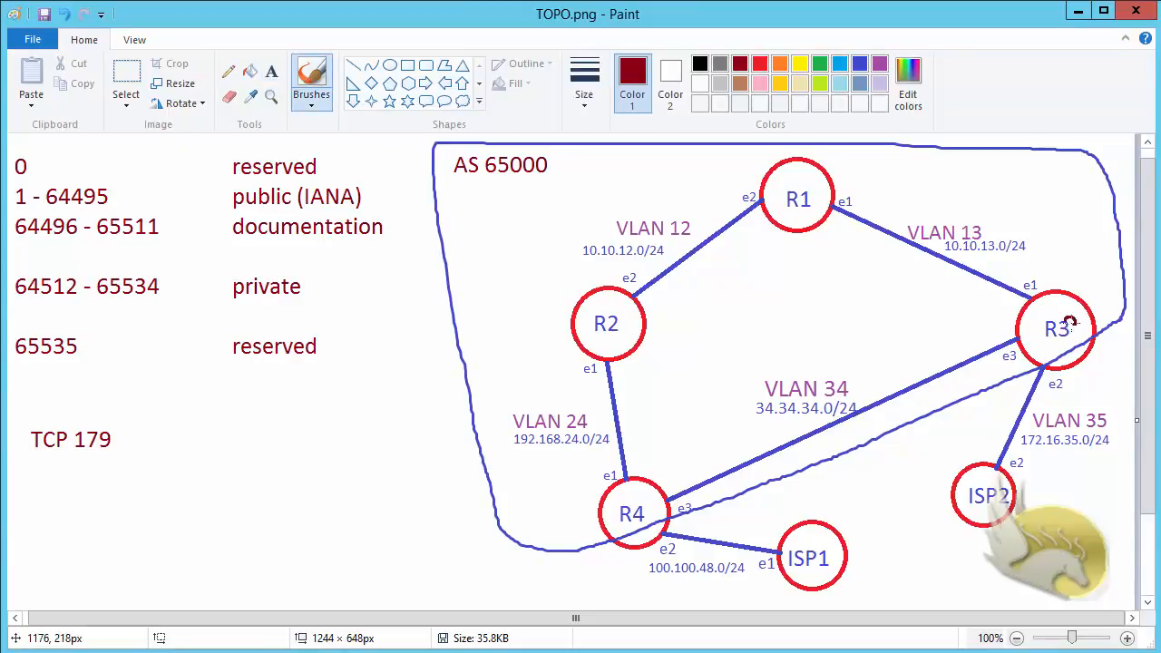
mouse_move(1072, 321)
left_mouse_down()
mouse_move(1073, 300)
mouse_move(1051, 279)
mouse_move(1040, 291)
left_mouse_up()
mouse_move(1042, 291)
left_mouse_down()
mouse_move(1044, 276)
mouse_move(957, 164)
mouse_move(864, 156)
mouse_move(589, 194)
mouse_move(590, 292)
mouse_move(531, 379)
mouse_move(581, 499)
mouse_move(609, 494)
mouse_move(645, 517)
left_mouse_up()
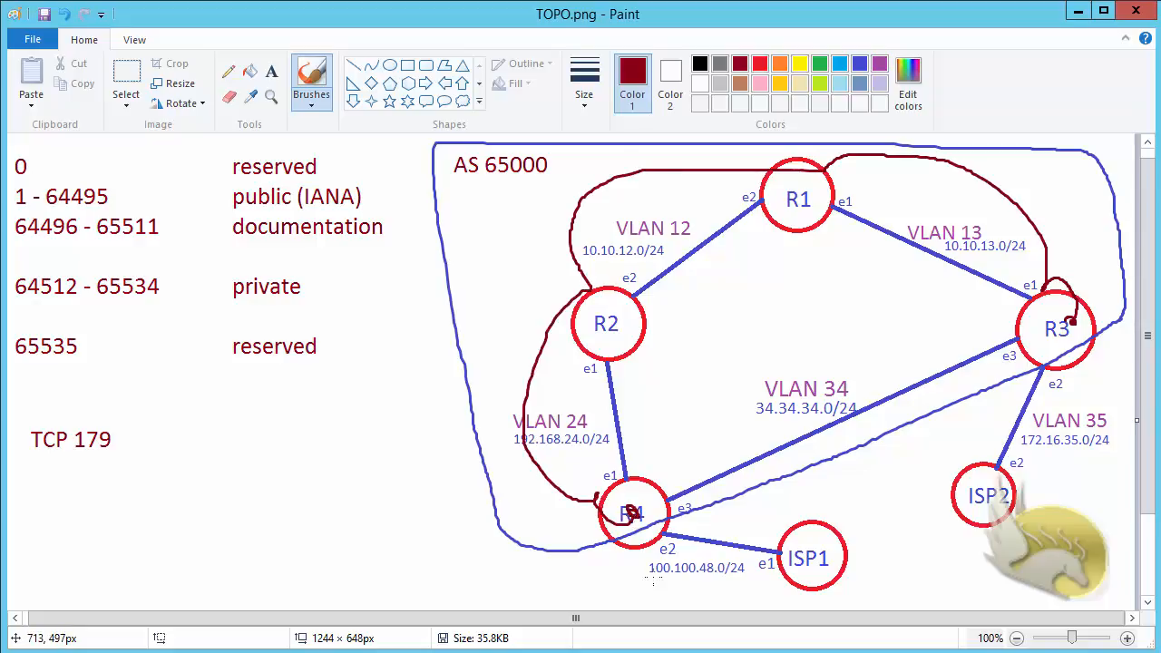
key("ctrl+z")
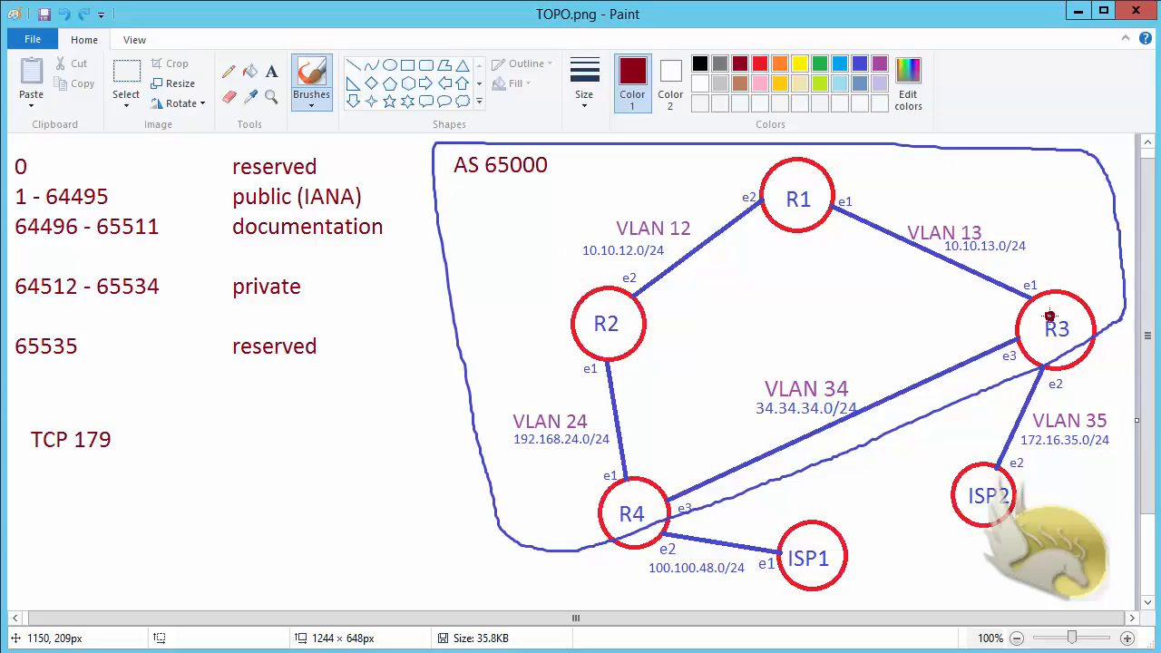
Brush the direct R3–R4 path, cross out the VLAN 34 link, and draw the alternative path through R1 and R2
mouse_move(1050, 316)
left_mouse_down()
mouse_move(1021, 317)
mouse_move(1016, 334)
mouse_move(866, 343)
mouse_move(696, 435)
mouse_move(671, 497)
mouse_move(614, 499)
mouse_move(616, 516)
left_mouse_up()
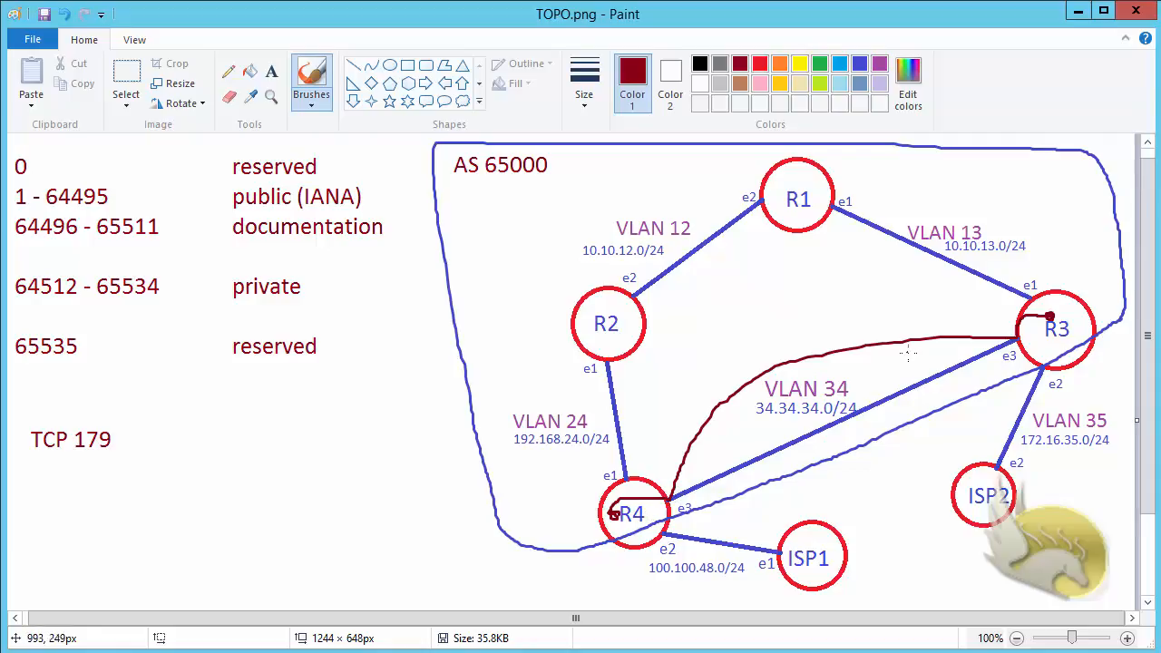
mouse_move(908, 354)
left_mouse_down()
mouse_move(902, 414)
mouse_move(930, 399)
left_mouse_up()
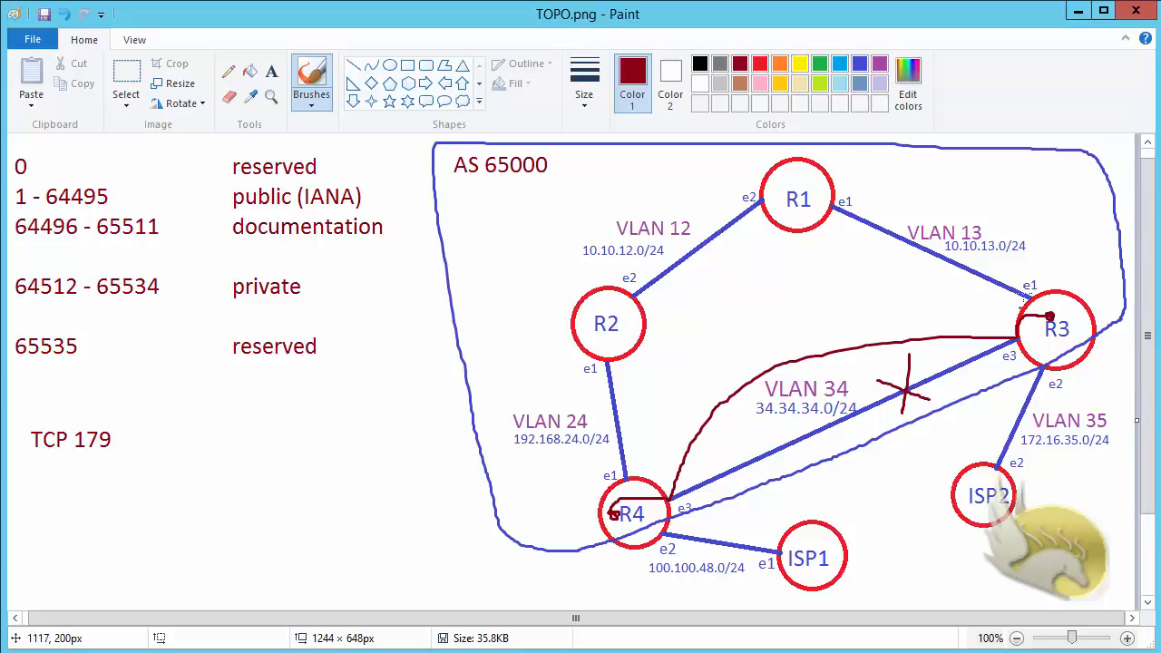
mouse_move(1049, 315)
left_mouse_down()
mouse_move(1050, 299)
mouse_move(909, 172)
mouse_move(675, 194)
mouse_move(649, 283)
mouse_move(579, 319)
mouse_move(574, 419)
mouse_move(617, 472)
mouse_move(617, 511)
left_mouse_up()
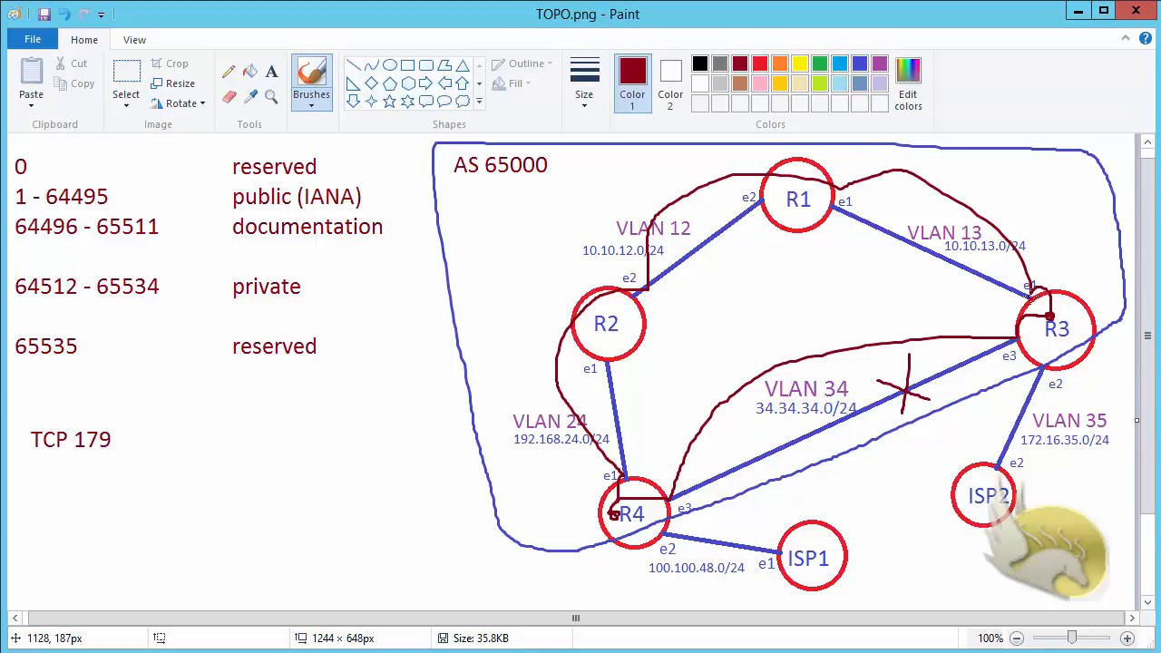
Mark the e1 interfaces of R3 and R1, draw arrows between them, and cross out the VLAN 13 link
left_click_drag(1030, 296, 1027, 297)
mouse_move(833, 209)
left_mouse_down()
mouse_move(822, 210)
mouse_move(869, 251)
mouse_move(1022, 306)
mouse_move(1004, 306)
left_mouse_up()
left_click_drag(834, 212, 836, 232)
mouse_move(834, 209)
left_mouse_down()
mouse_move(885, 263)
mouse_move(913, 247)
left_mouse_up()
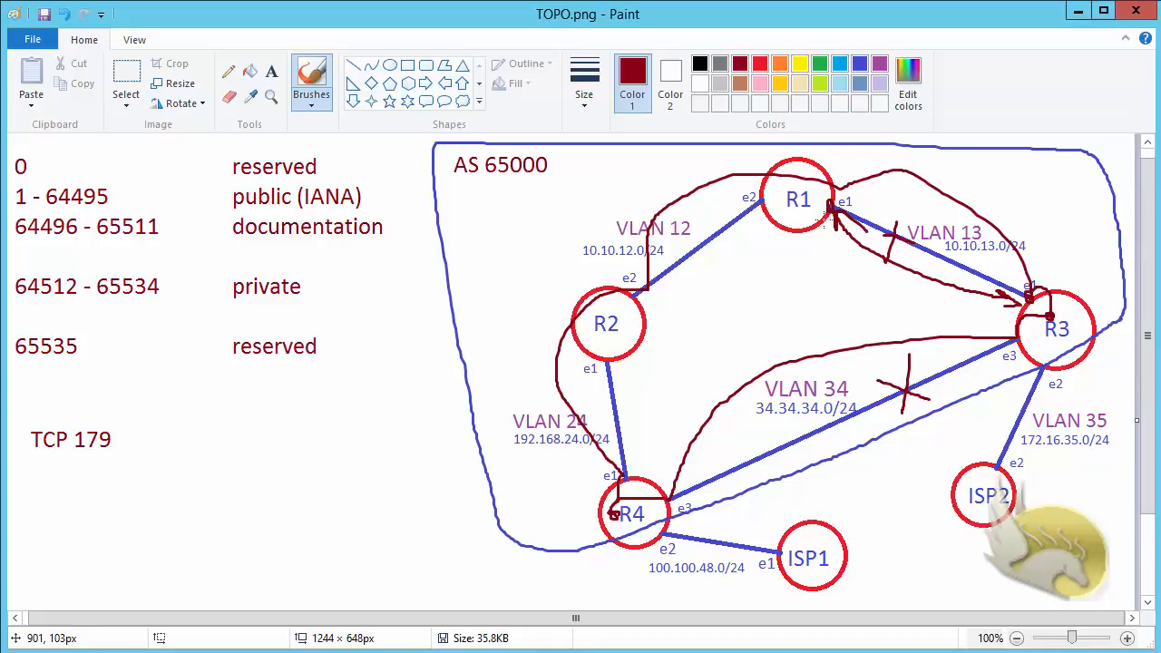
Undo the VLAN 13 markings, the path through R1 and R2, and the cross on the VLAN 34 link
key("ctrl+z")
key("ctrl+z")
key("ctrl+z")
key("ctrl+z")
key("ctrl+z")
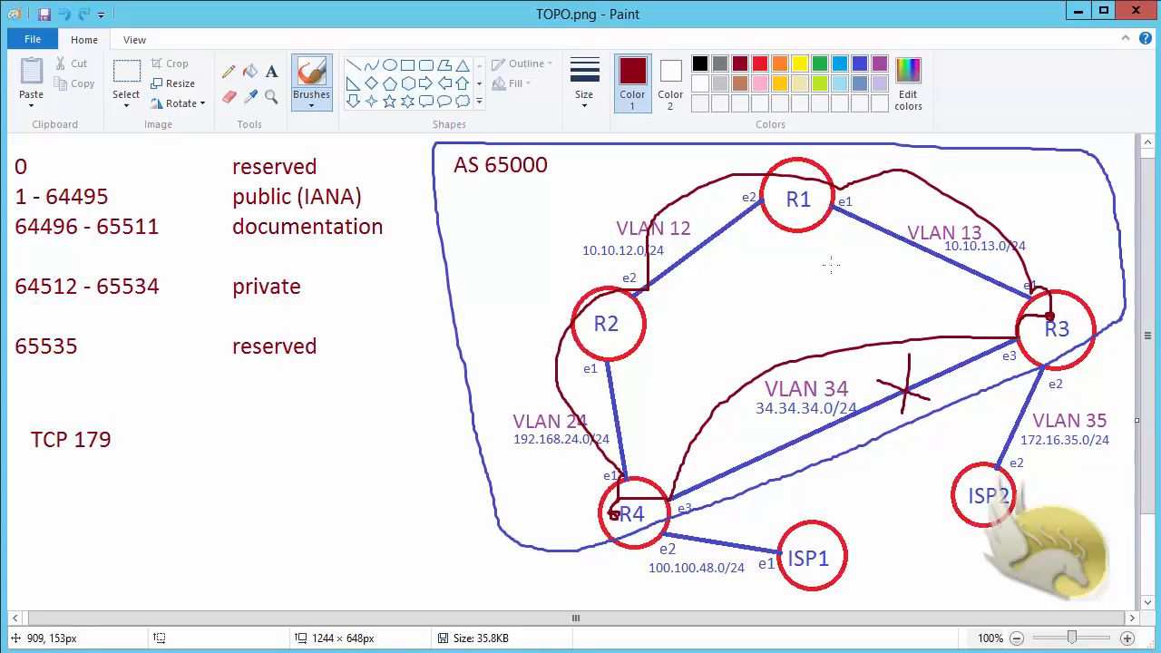
key("ctrl+z")
key("ctrl+z")
key("ctrl+z")
key("ctrl+z")
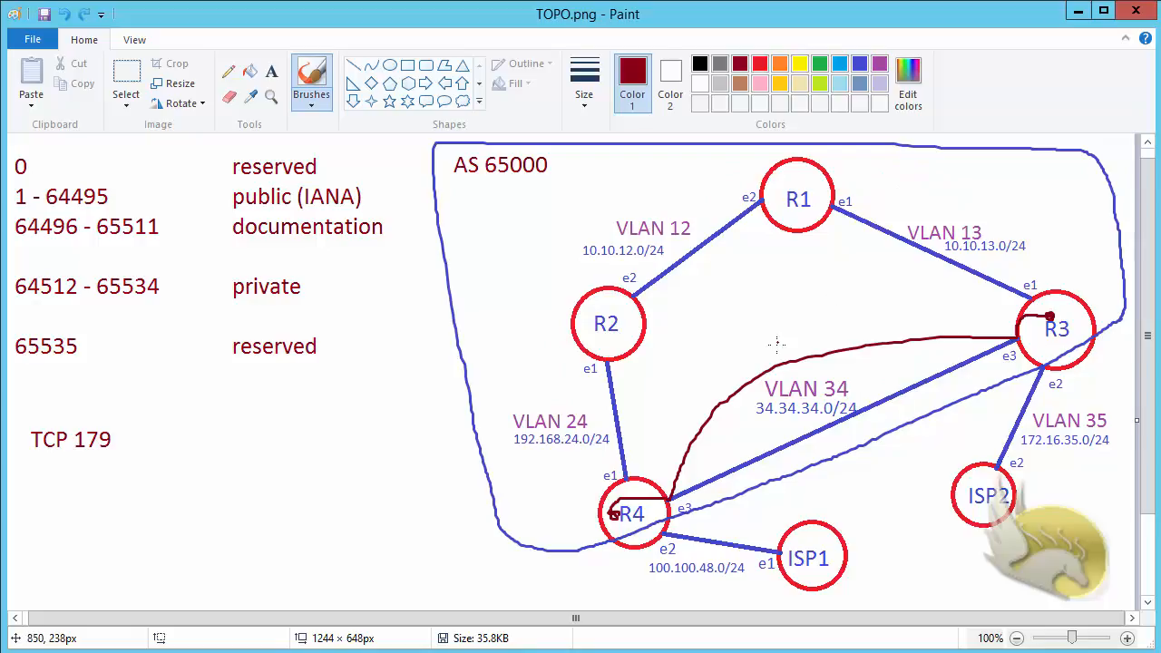
Replace the brushed R3–R4 path with a redrawn one alongside the VLAN 34 link, and undo the redrawn path
key("ctrl+z")
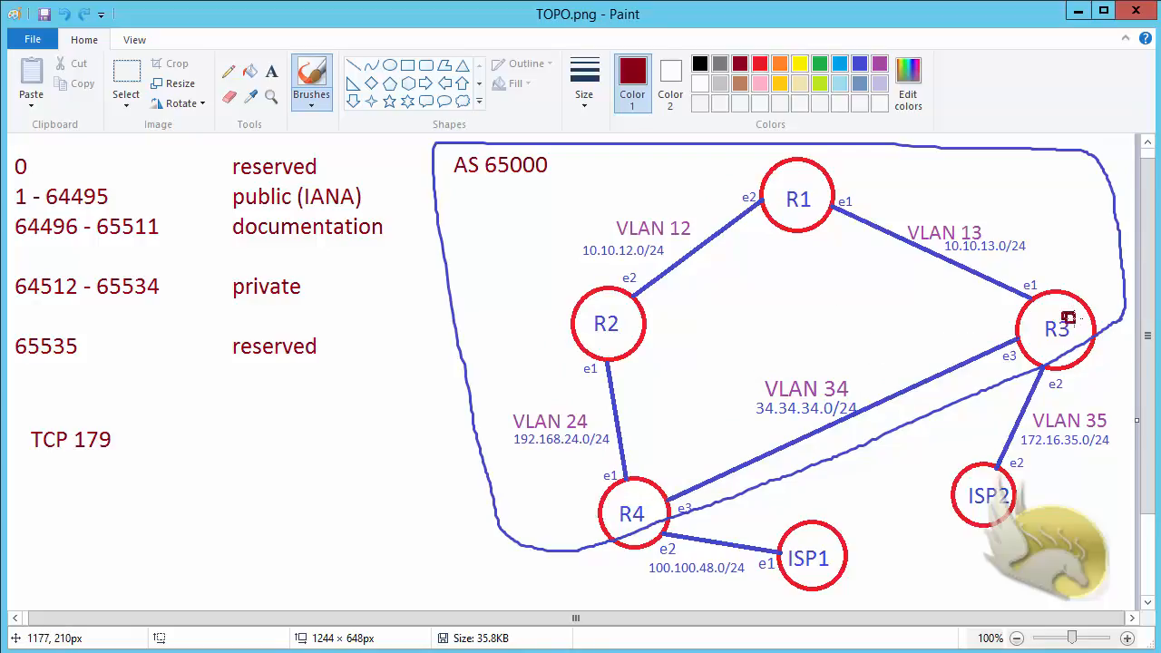
mouse_move(1071, 319)
left_mouse_down()
mouse_move(1032, 309)
mouse_move(1020, 346)
mouse_move(820, 316)
mouse_move(695, 394)
mouse_move(663, 510)
mouse_move(648, 501)
mouse_move(622, 511)
left_mouse_up()
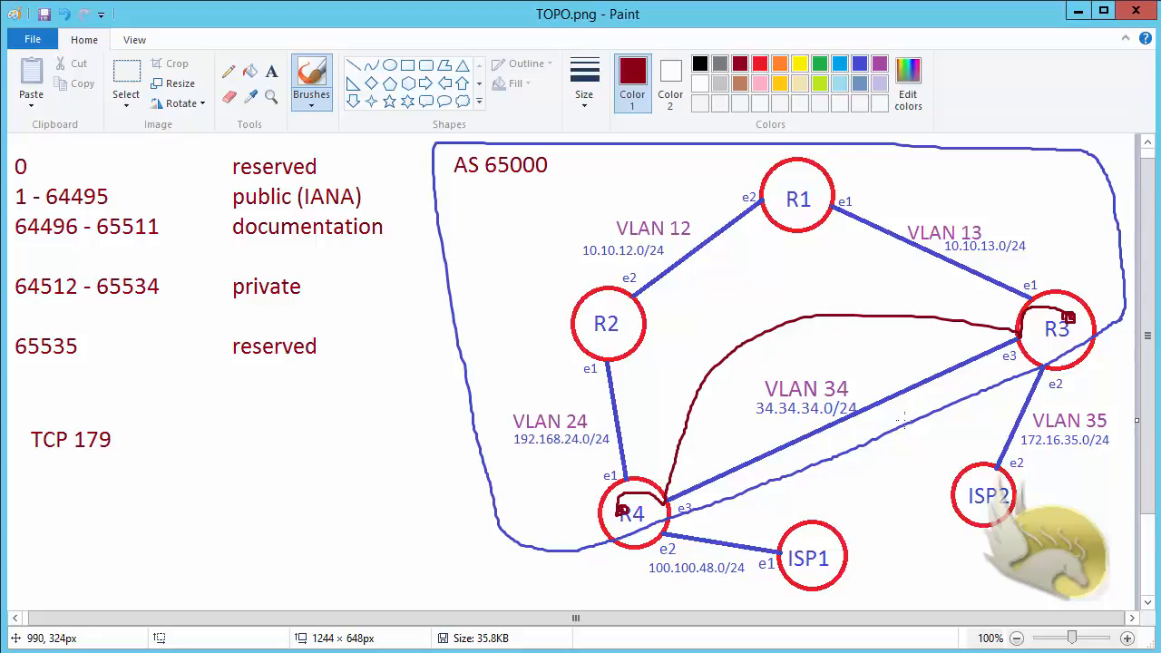
key("ctrl+z")
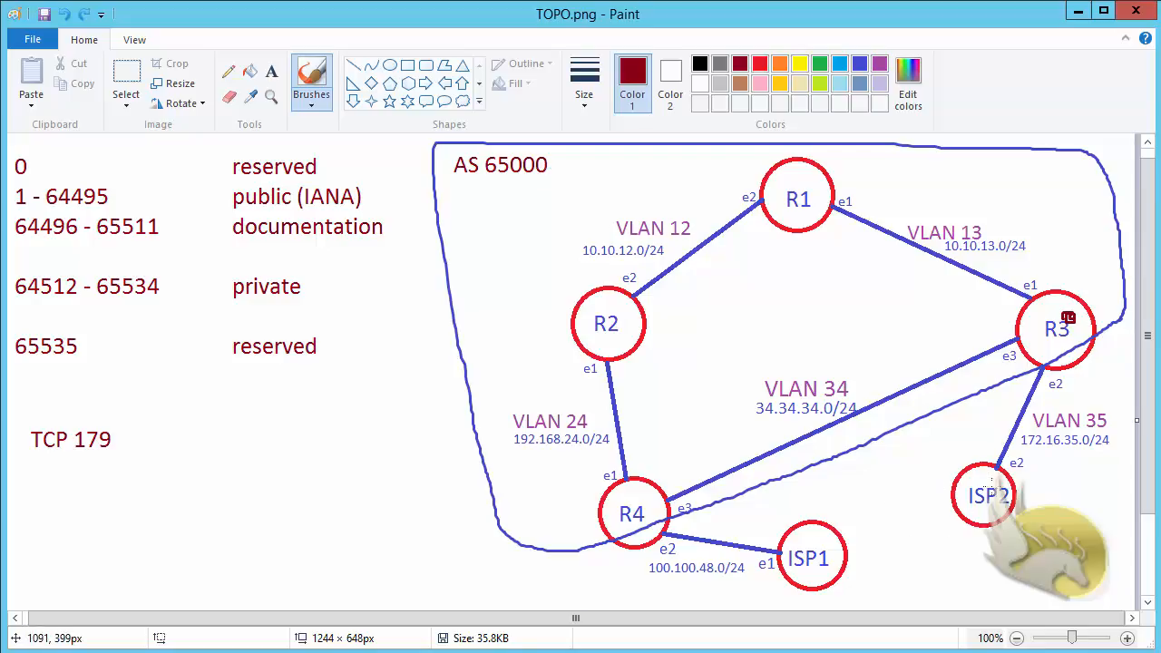
Draw a loopback path from R3 to ISP2, add a marked direct path beside the VLAN 35 link, and undo the direct path
left_click_drag(981, 482, 977, 477)
mouse_move(1067, 317)
left_mouse_down()
mouse_move(1043, 352)
mouse_move(1050, 366)
mouse_move(994, 427)
mouse_move(980, 481)
left_mouse_up()
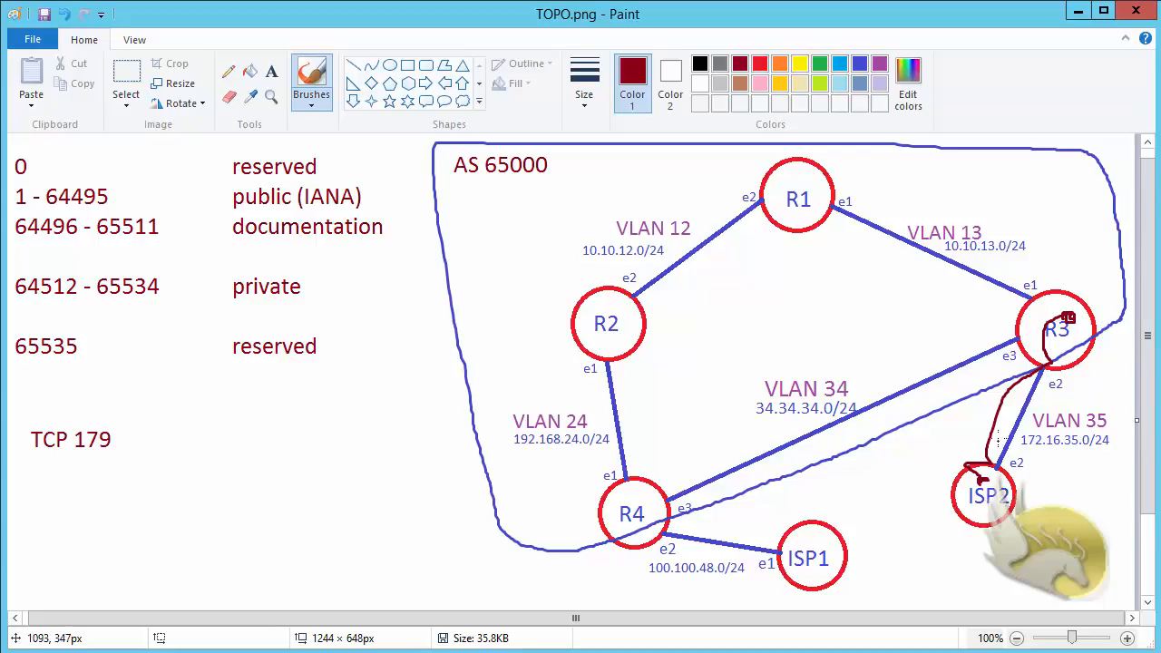
mouse_move(1052, 366)
left_mouse_down()
mouse_move(1056, 408)
mouse_move(1037, 454)
mouse_move(1003, 465)
mouse_move(1028, 484)
left_mouse_up()
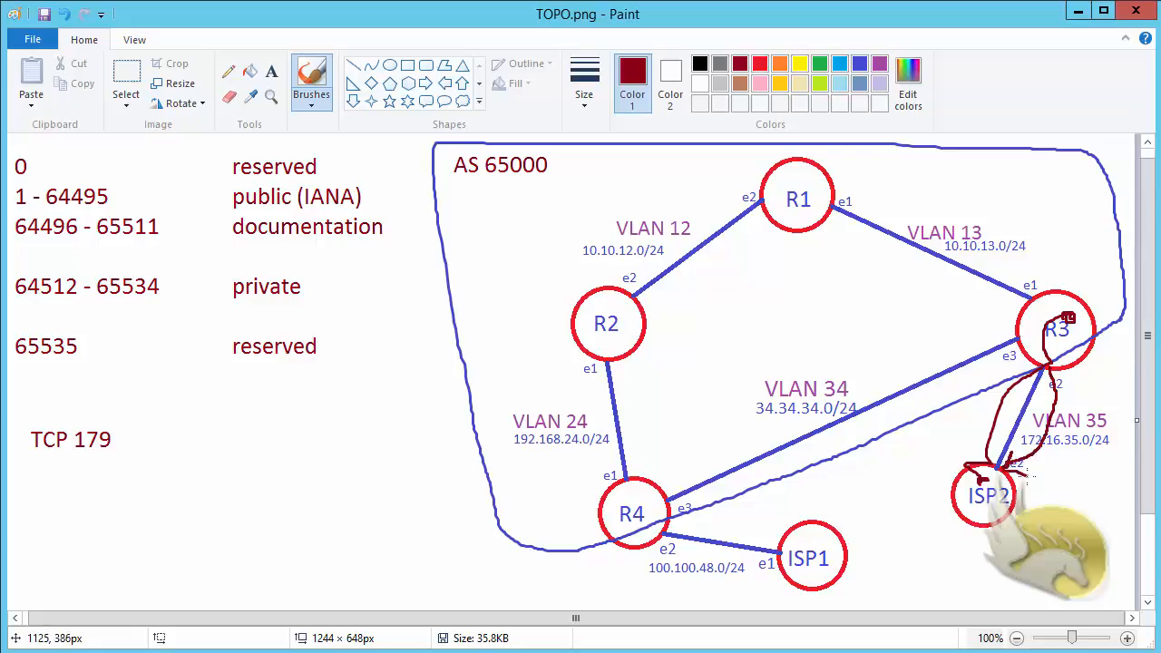
mouse_move(1047, 392)
left_mouse_down()
mouse_move(1052, 366)
mouse_move(1069, 392)
left_mouse_up()
key("ctrl+z")
key("ctrl+z")
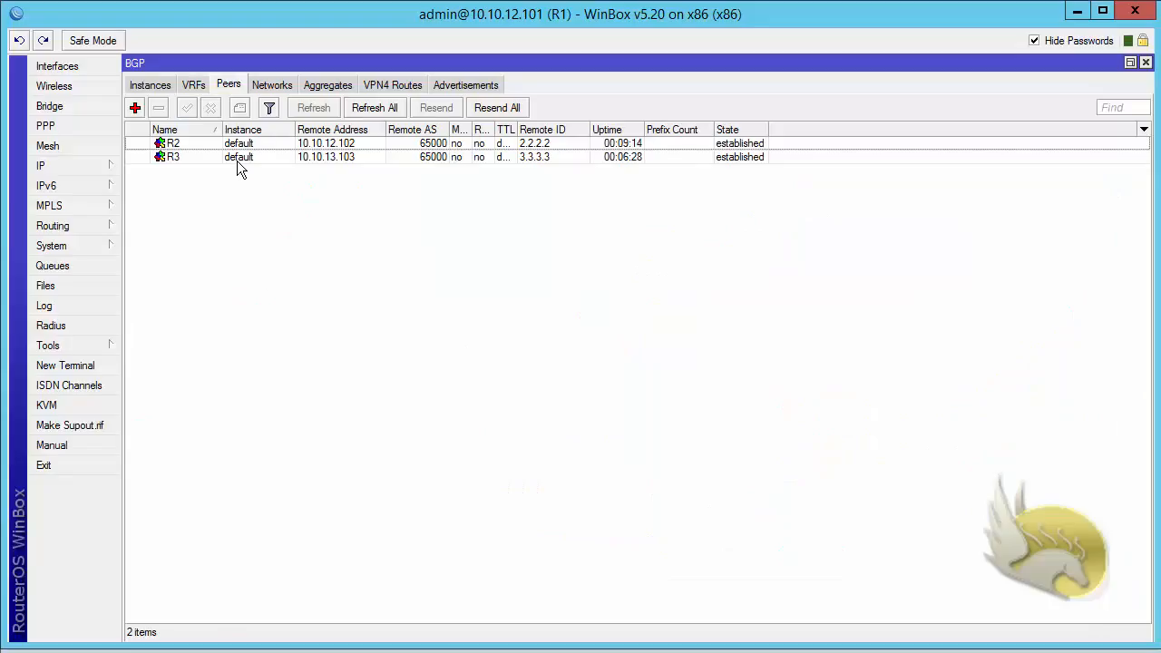
Open peer R3 in R1's WinBox session, enable Multihop and view the TTL options, and cancel the changes
left_click(239, 159)
double_click(239, 158)
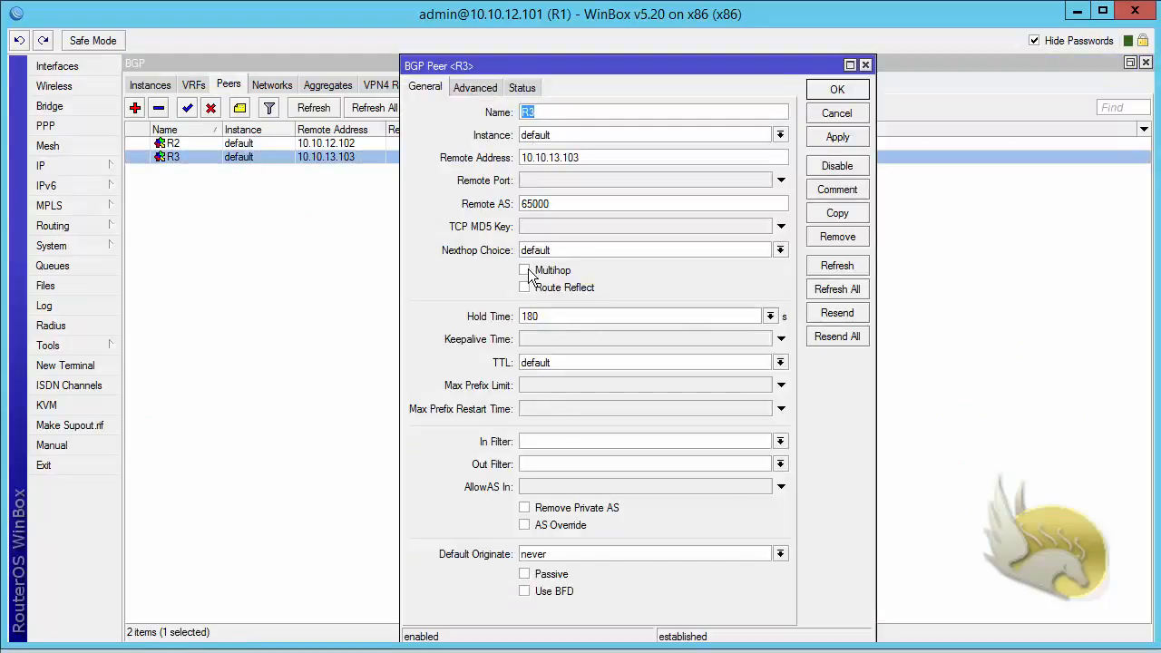
left_click(526, 271)
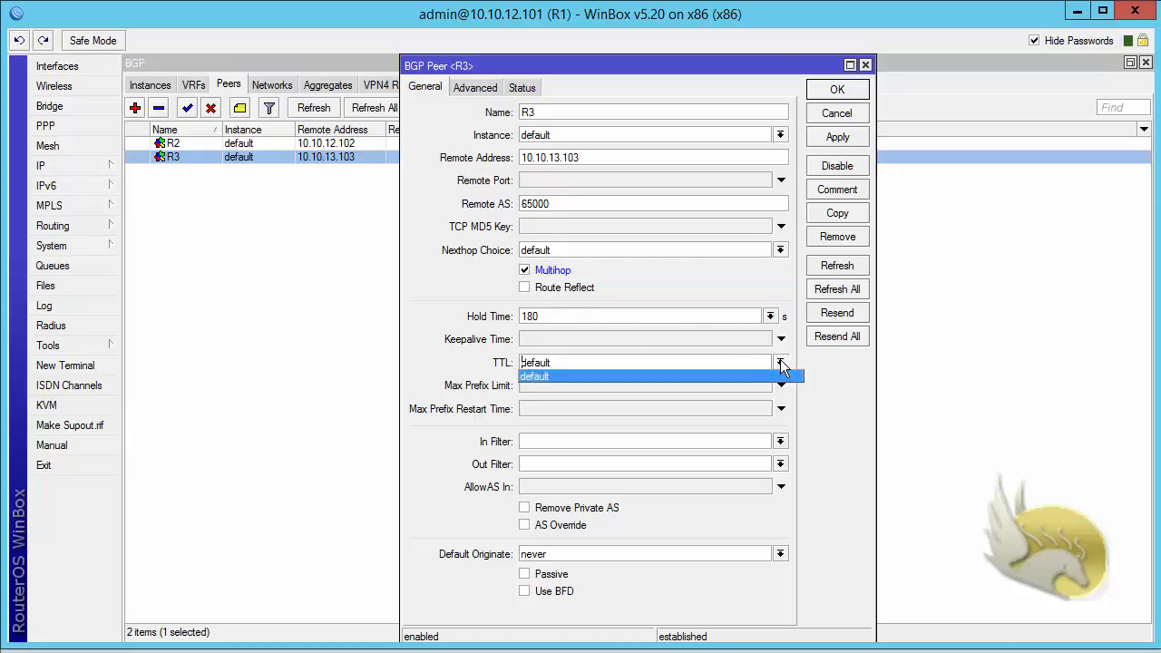
left_click(535, 376)
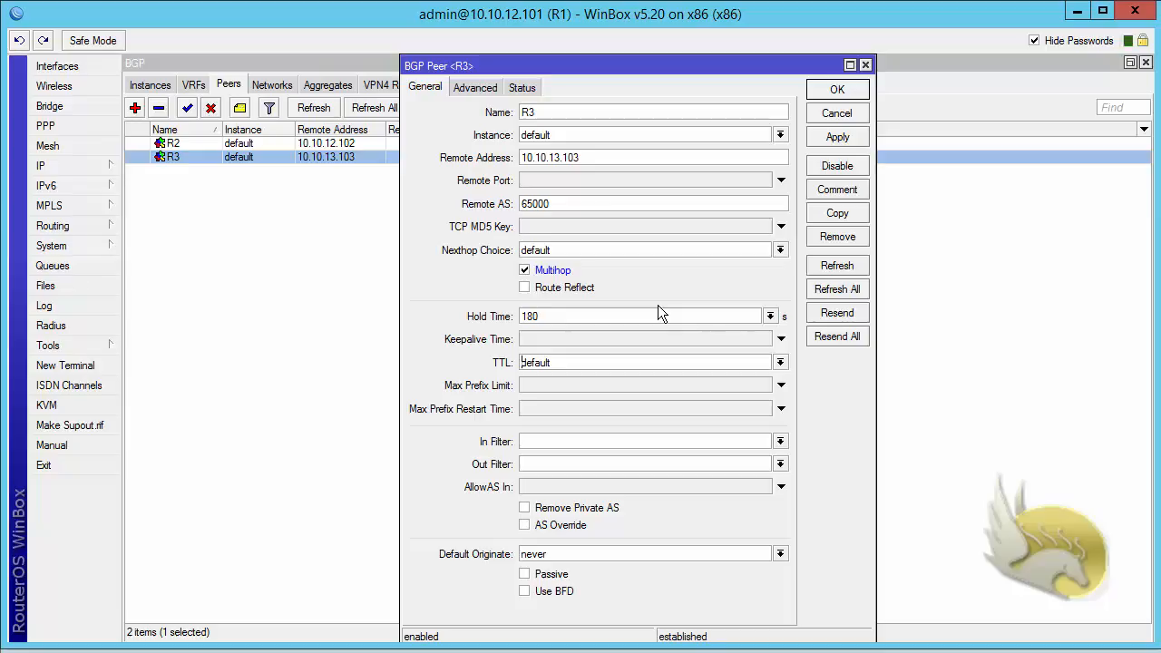
left_click(553, 271)
left_click(823, 118)
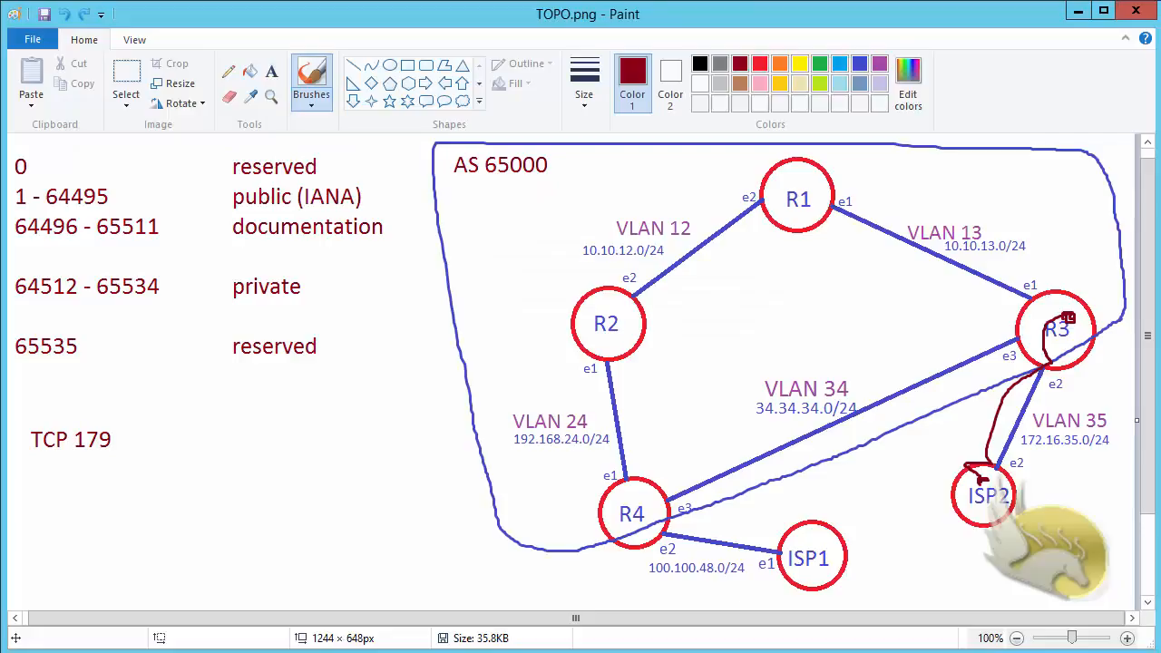
Undo the remaining R3–ISP2 path and loopback marks on the Paint topology diagram
key("ctrl+z")
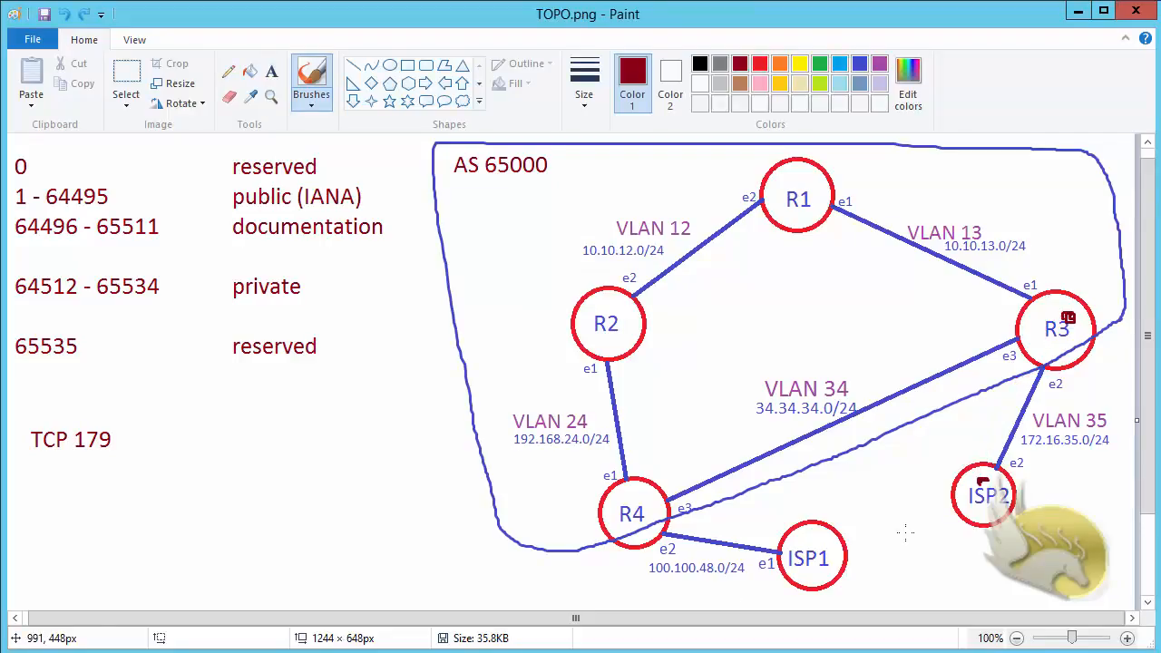
key("ctrl+z")
key("ctrl+z")
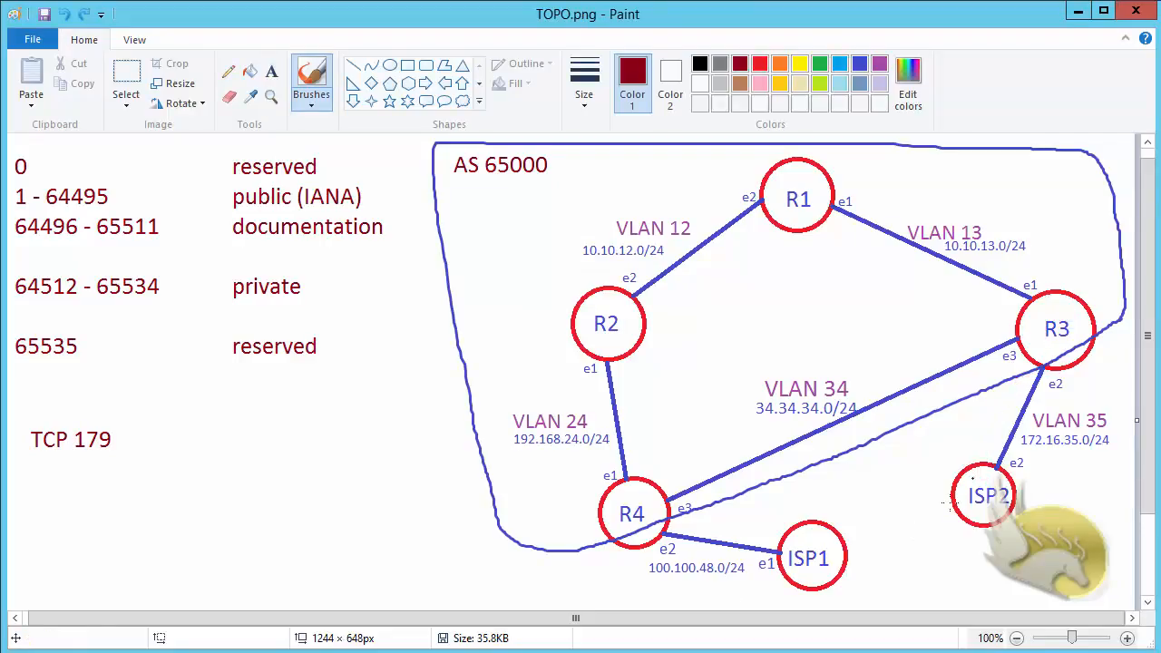